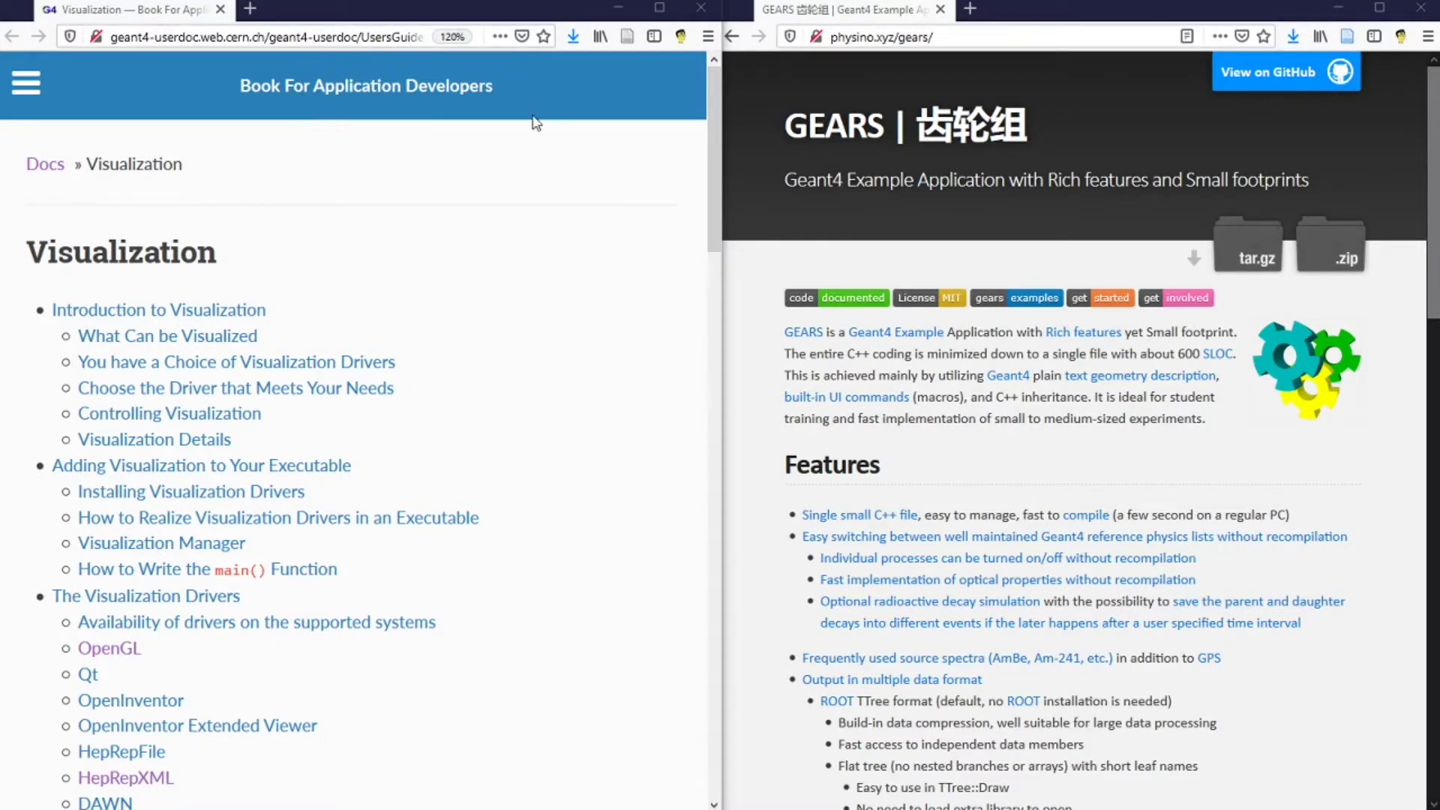
- Scroll the Geant4 Visualization page to the drivers list and open the GEARS examples page
{"action": "scroll", "coordinate": [384, 559], "scroll_direction": "down", "scroll_amount": 2}
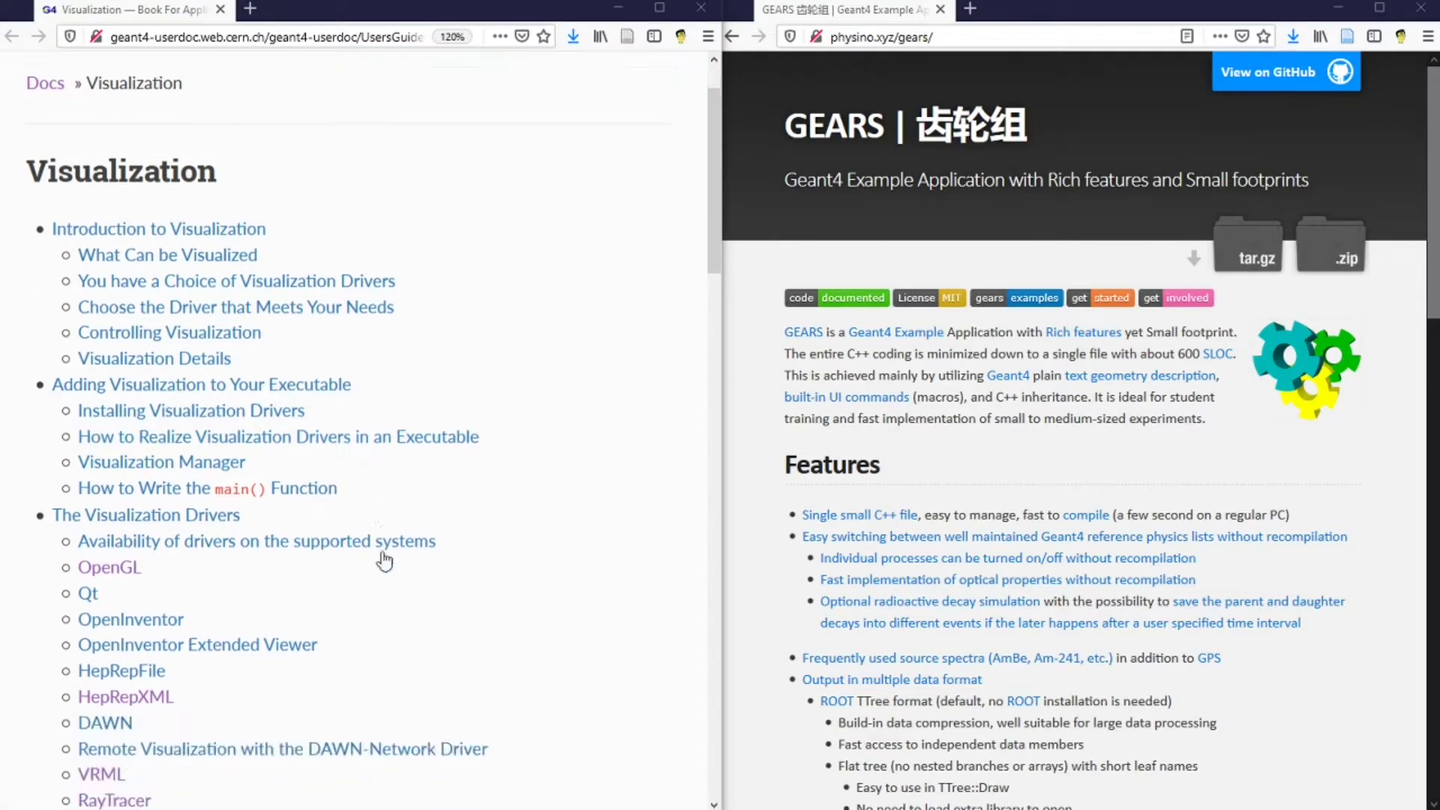
{"action": "scroll", "coordinate": [384, 559], "scroll_direction": "down", "scroll_amount": 3}
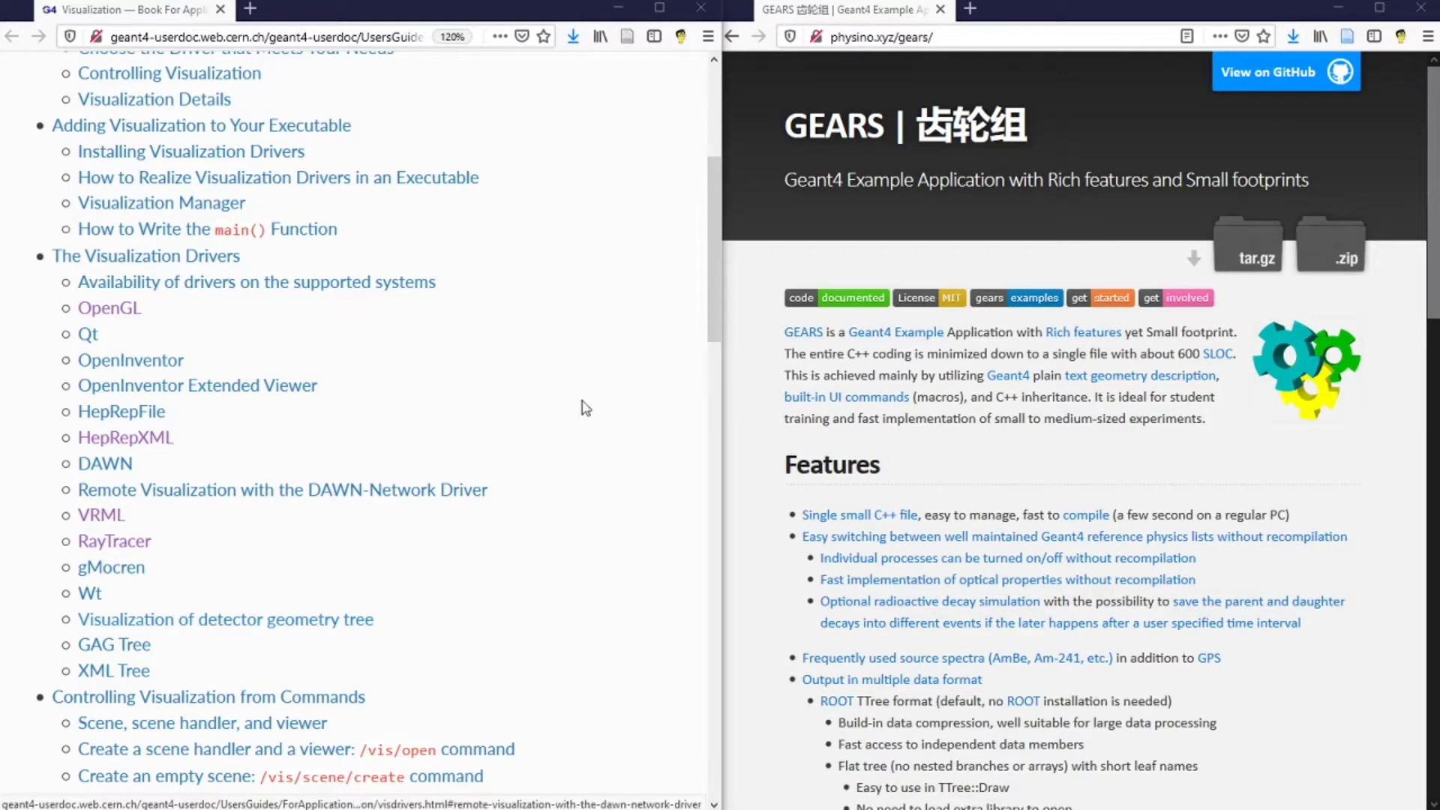
{"action": "left_click", "coordinate": [1021, 307]}
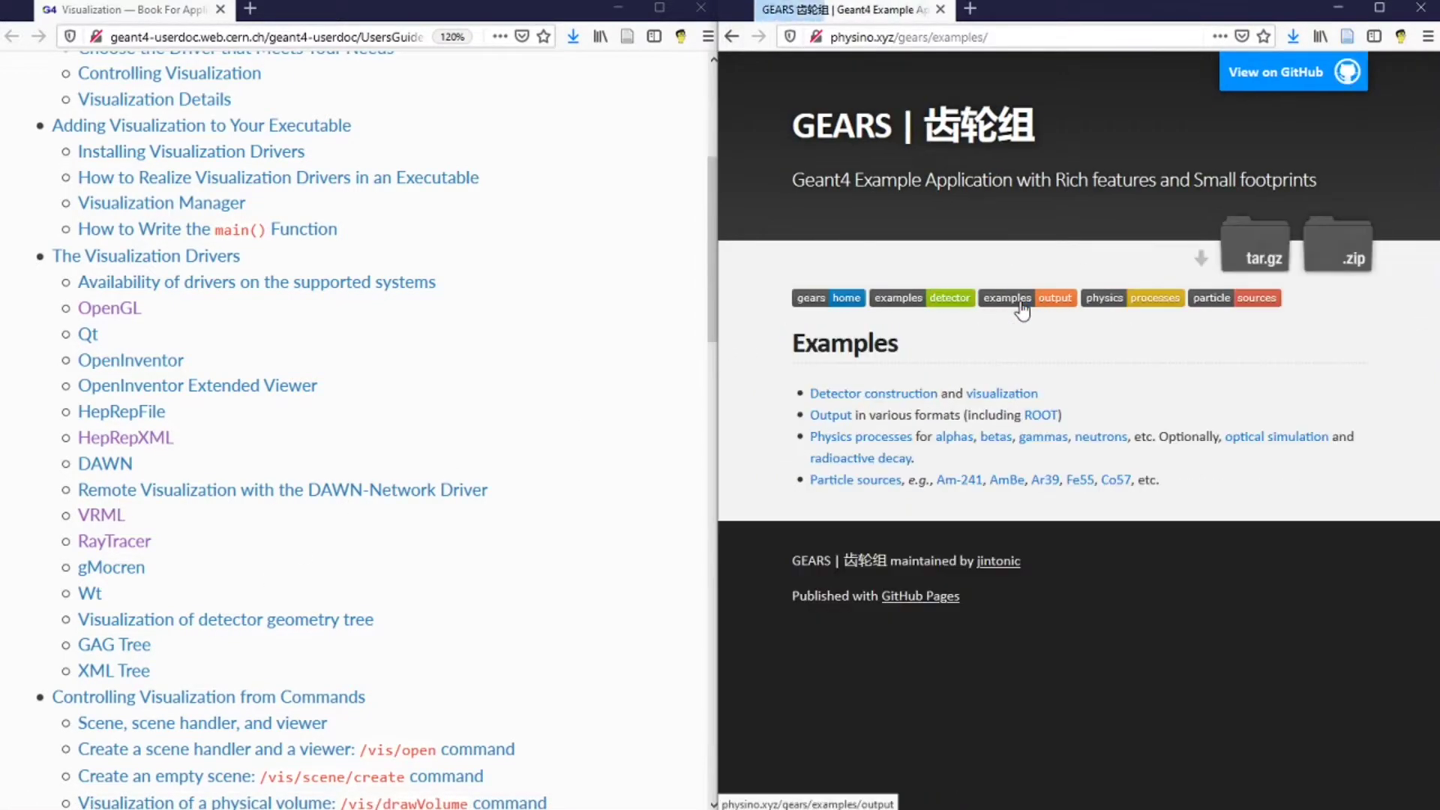
- Open the GEARS detector visualization example and the book's 'Visualization of detector geometry tree' section
{"action": "left_click", "coordinate": [1005, 395]}
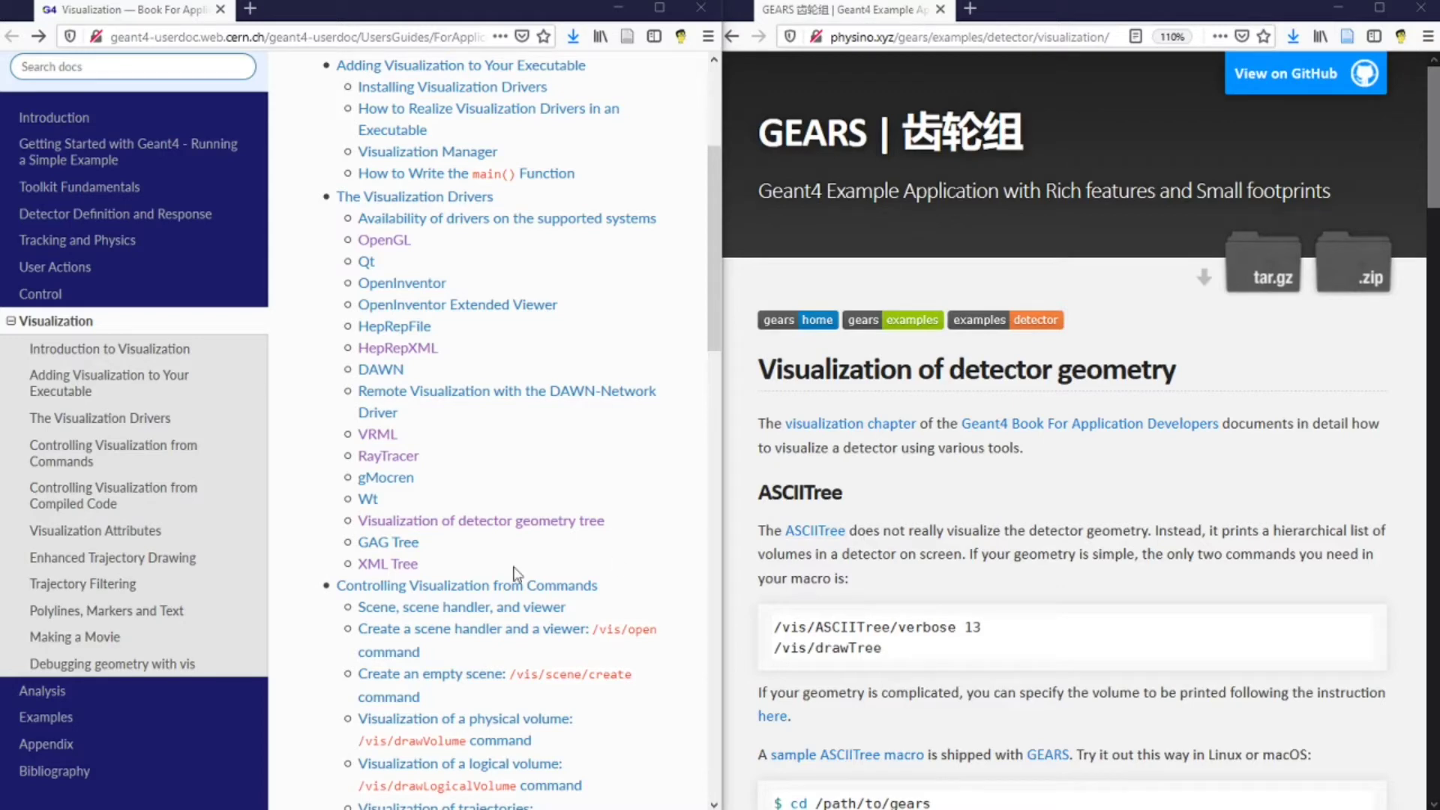
{"action": "left_click", "coordinate": [449, 520]}
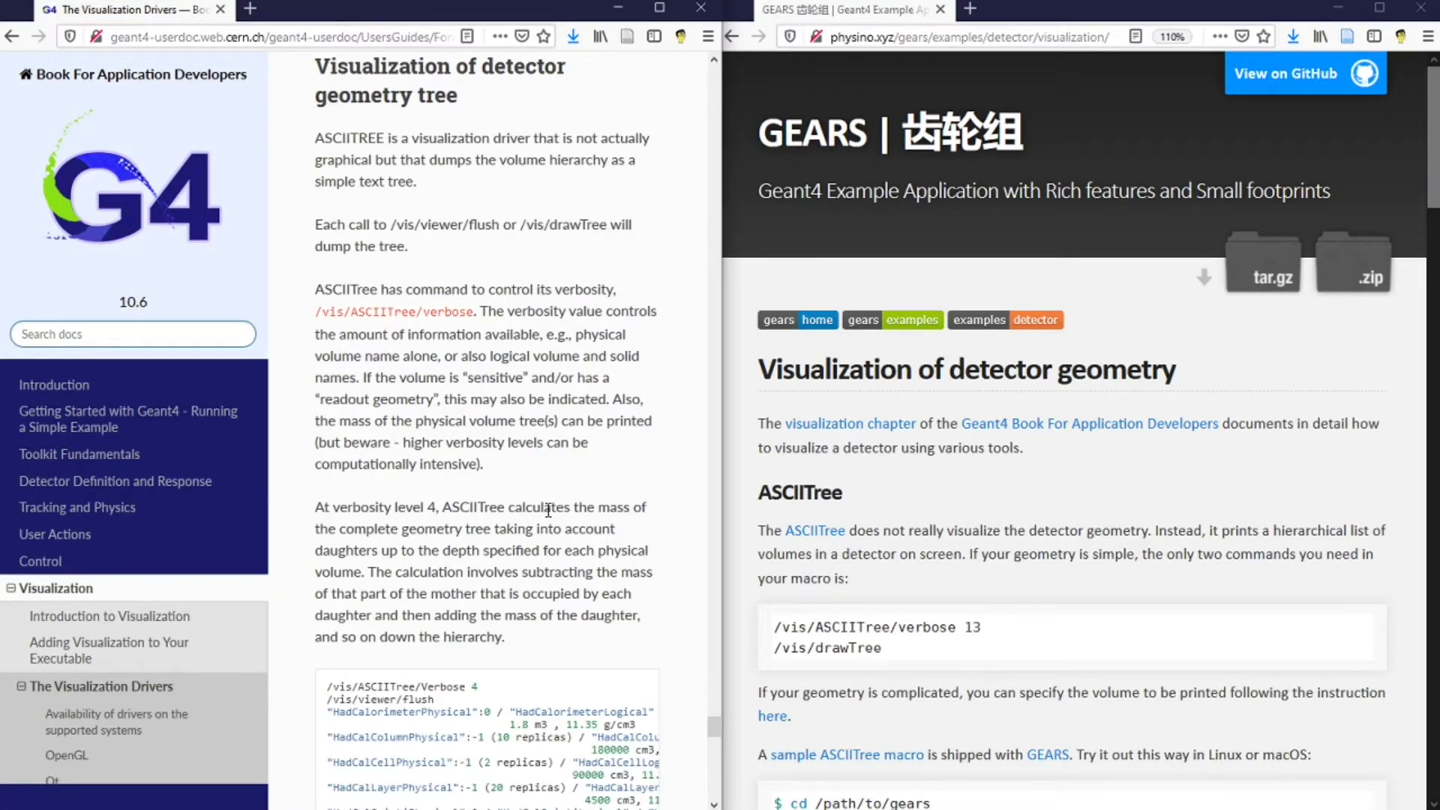
{"action": "scroll", "coordinate": [551, 511], "scroll_direction": "up", "scroll_amount": 2}
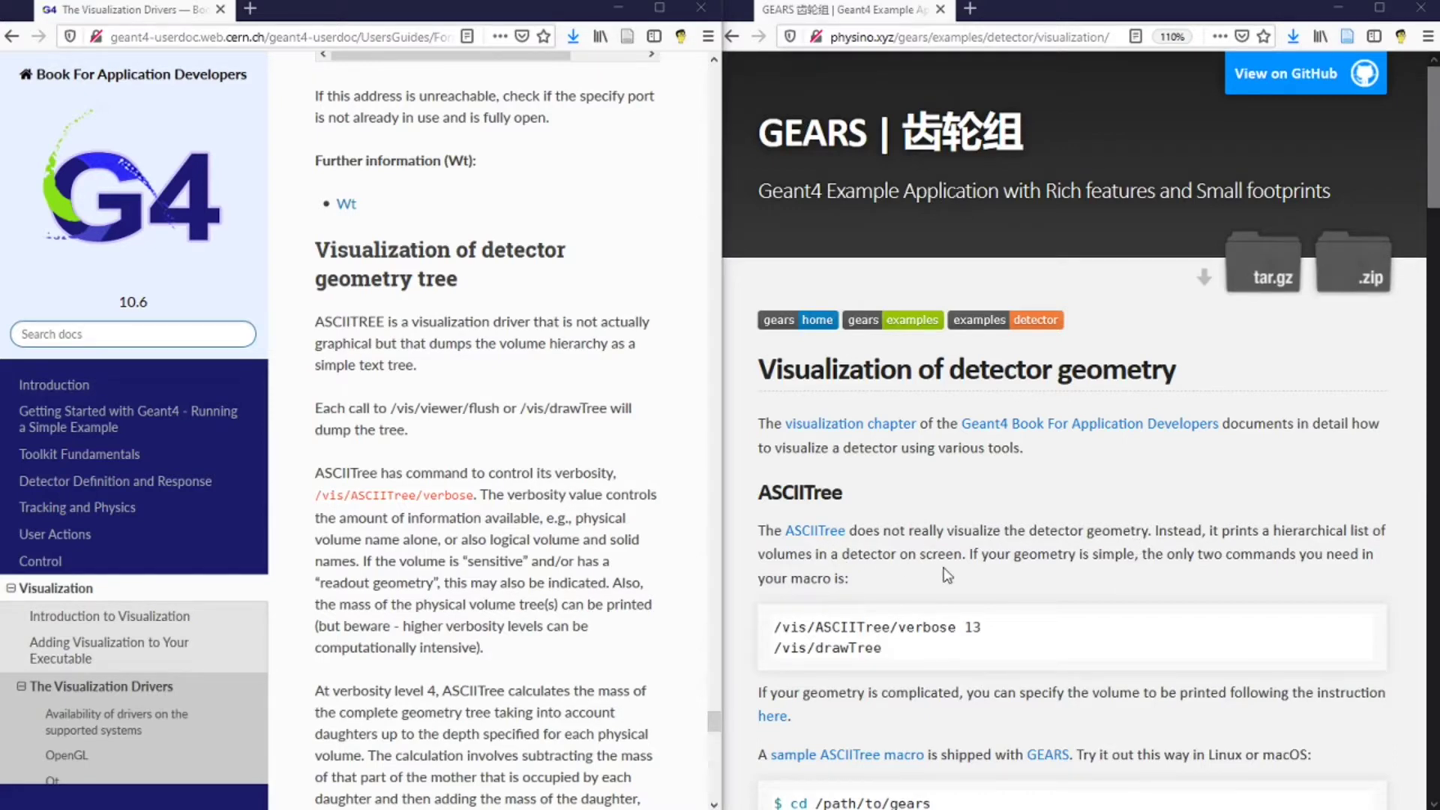
{"action": "scroll", "coordinate": [577, 459], "scroll_direction": "up", "scroll_amount": 1}
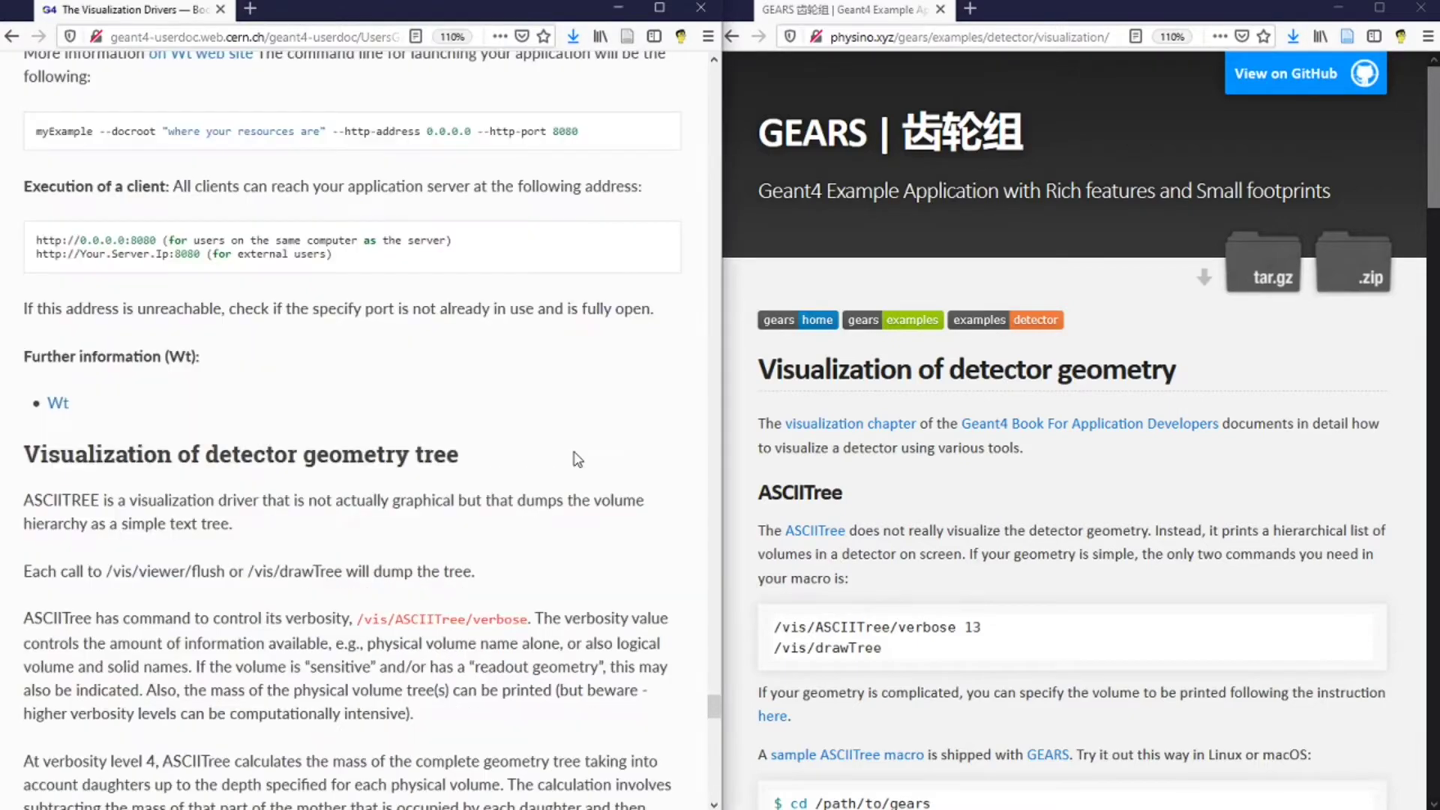
{"action": "scroll", "coordinate": [578, 459], "scroll_direction": "down", "scroll_amount": 10}
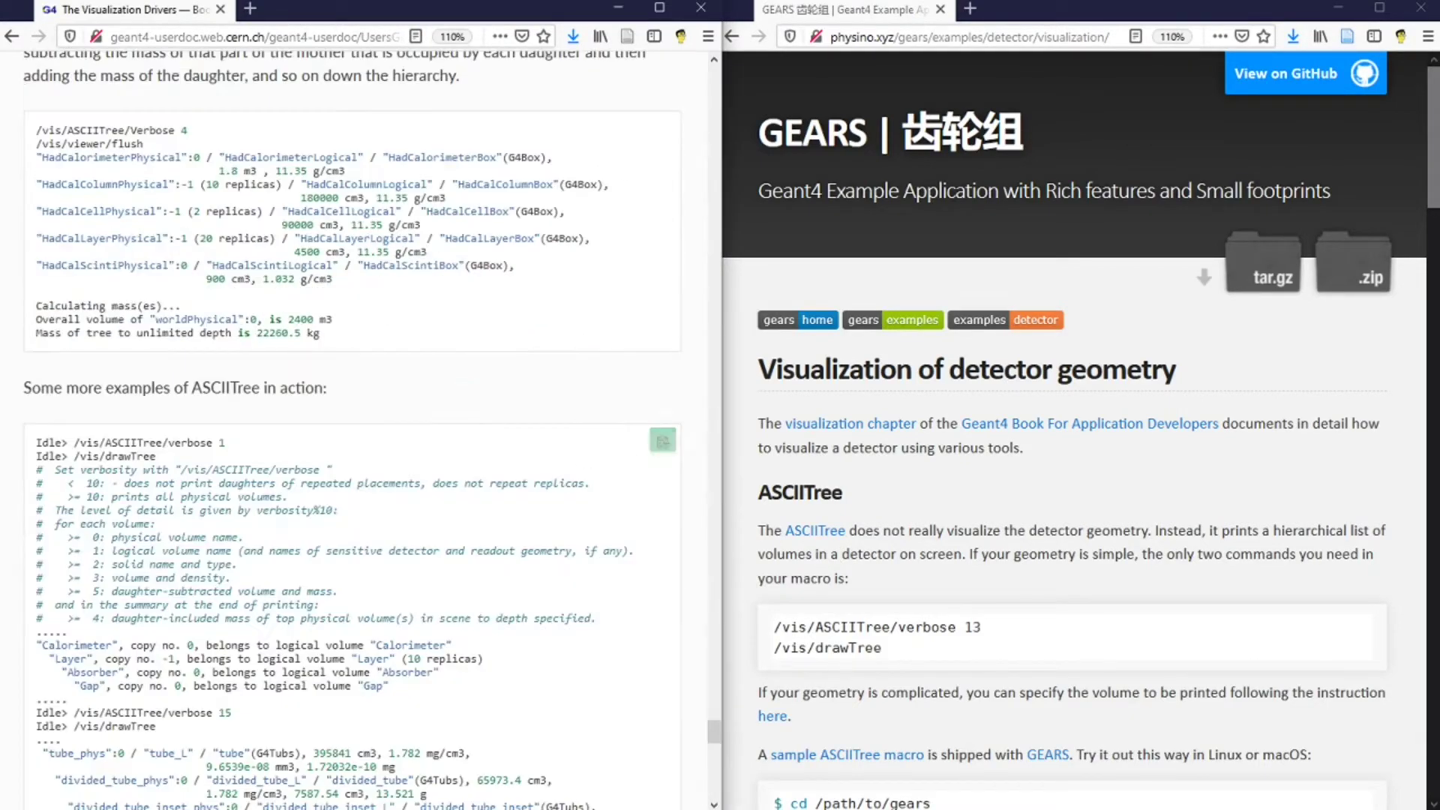
{"action": "scroll", "coordinate": [577, 459], "scroll_direction": "down", "scroll_amount": 5}
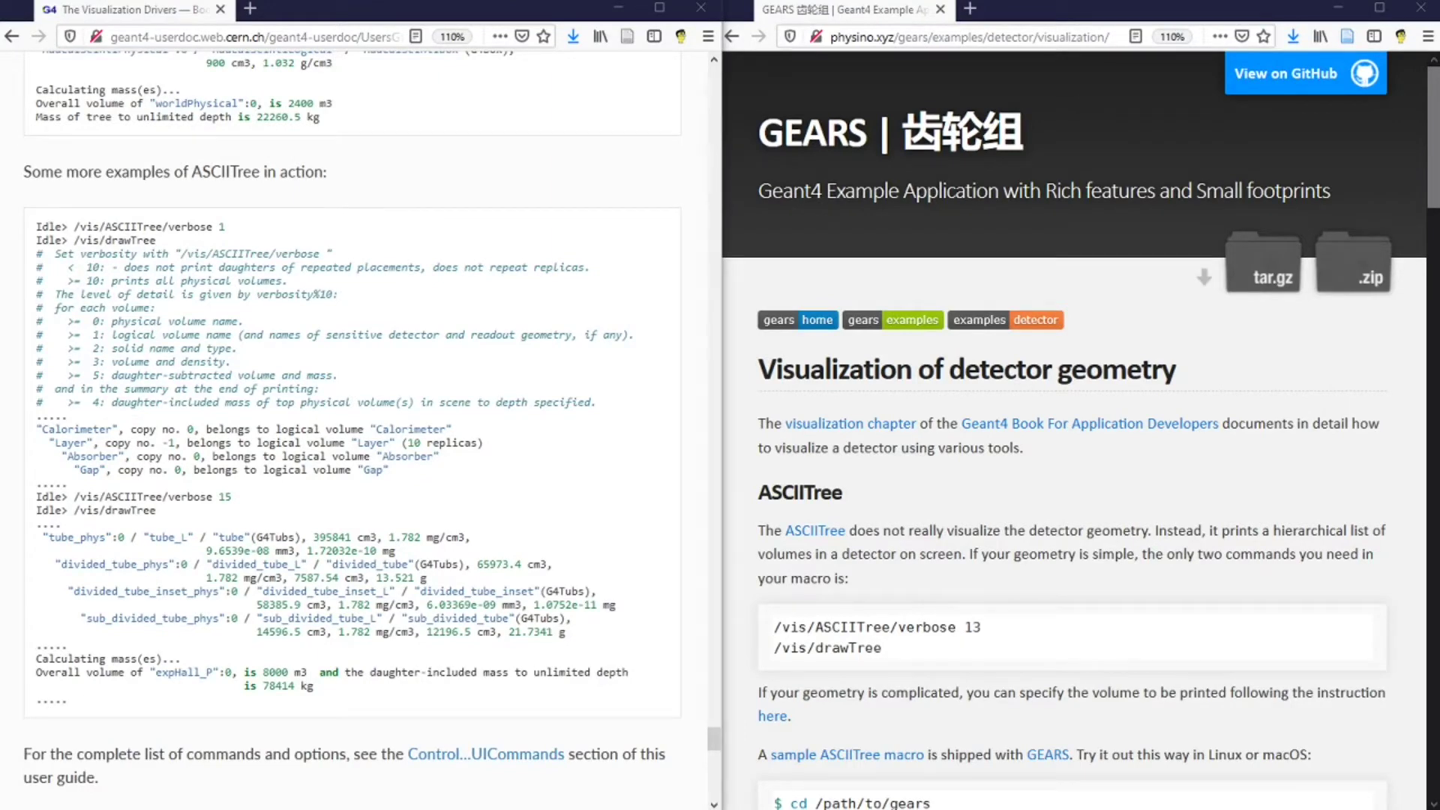
- Highlight drawTree and the words of the /vis/ASCIITree/verbose command in the examples
{"action": "left_click", "coordinate": [791, 650]}
{"action": "double_click", "coordinate": [847, 648]}
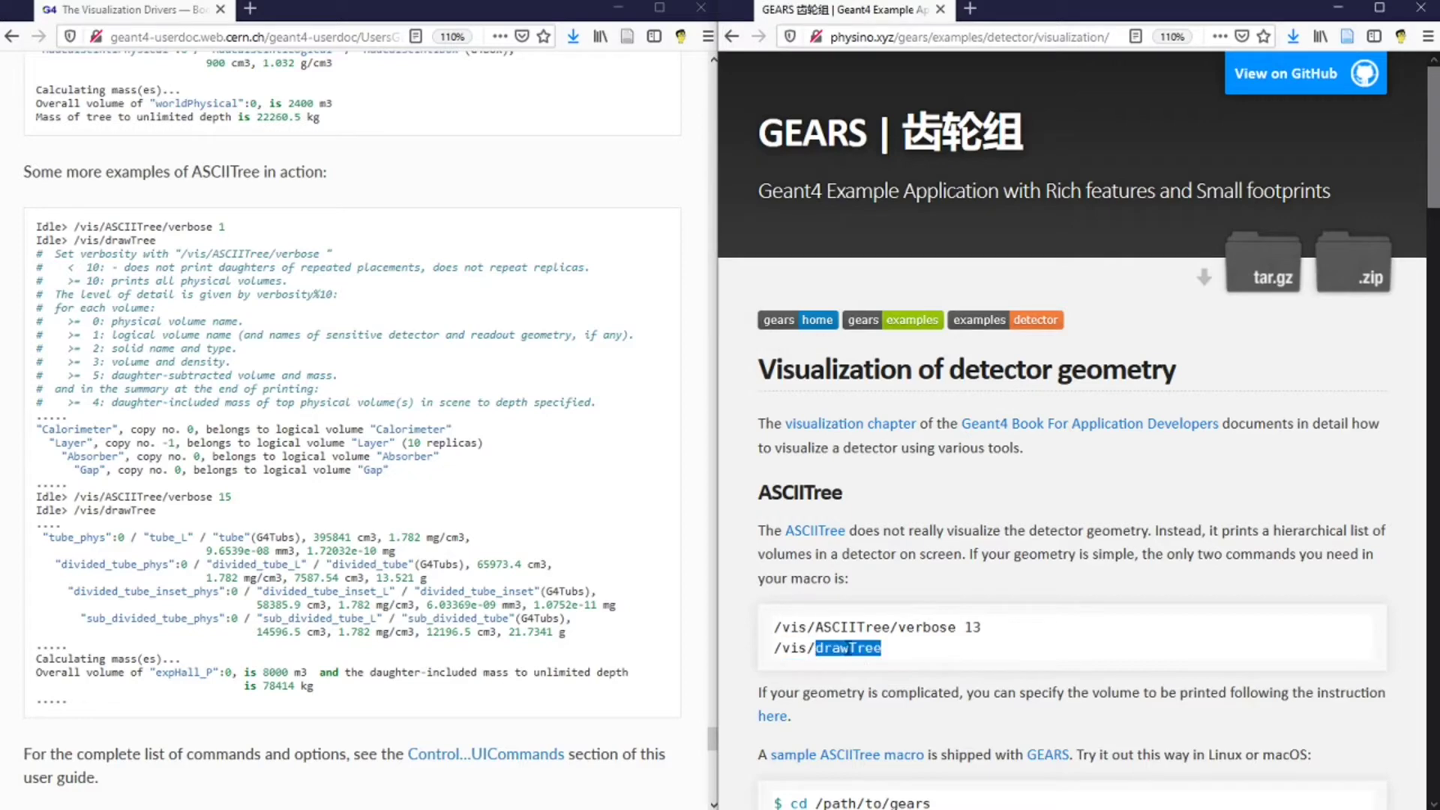
{"action": "key", "text": "alt+Tab"}
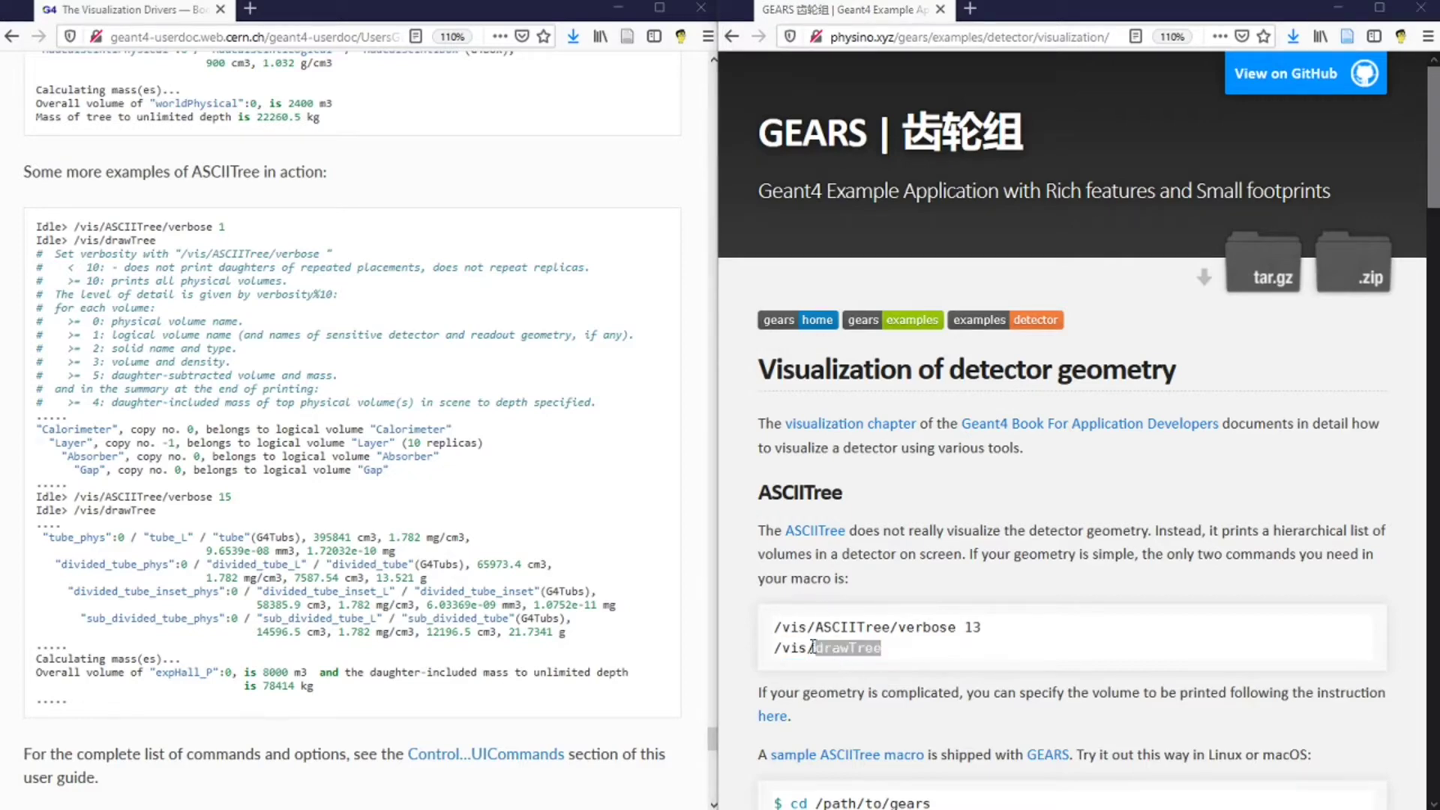
{"action": "double_click", "coordinate": [791, 628]}
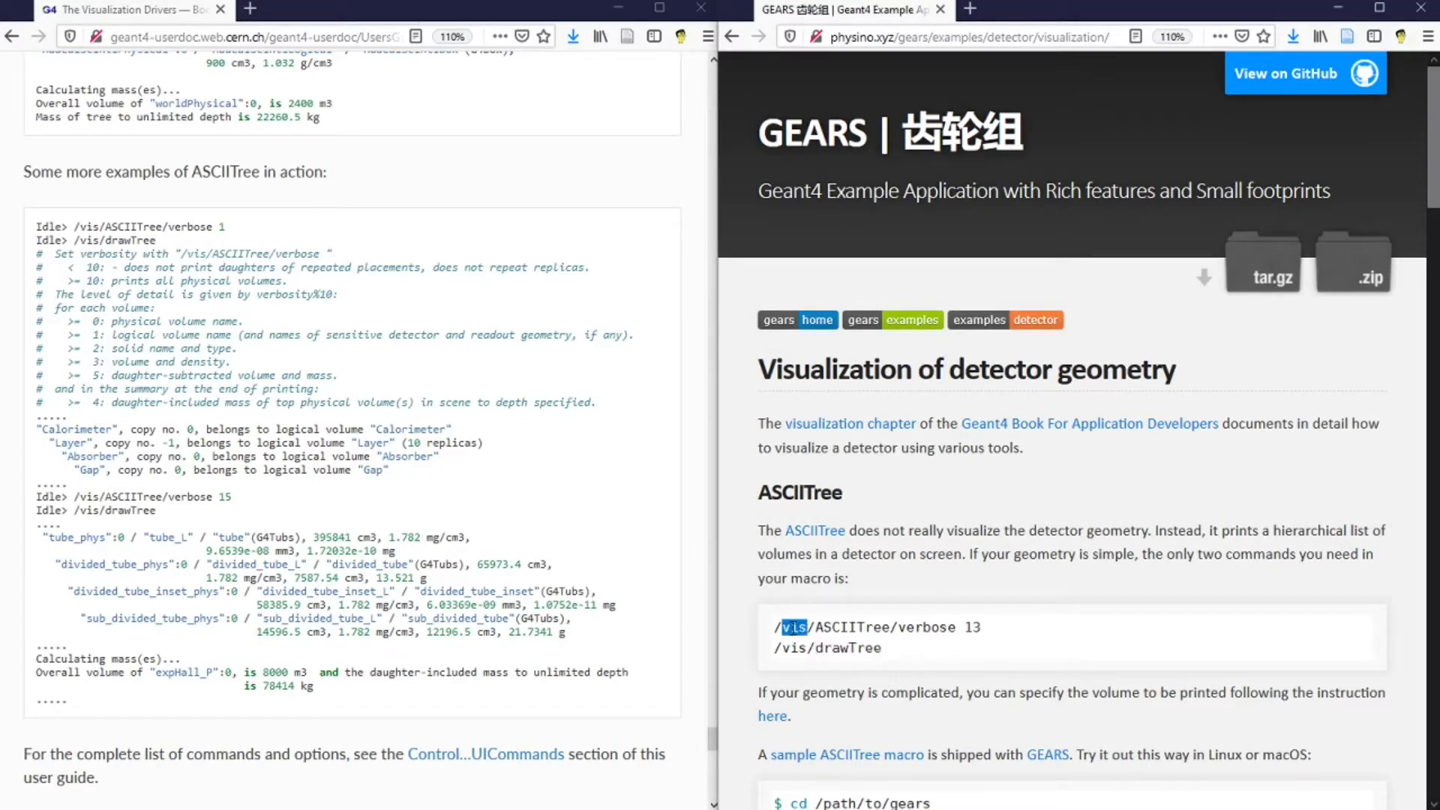
{"action": "double_click", "coordinate": [847, 627]}
{"action": "left_click", "coordinate": [927, 627]}
{"action": "double_click", "coordinate": [927, 626]}
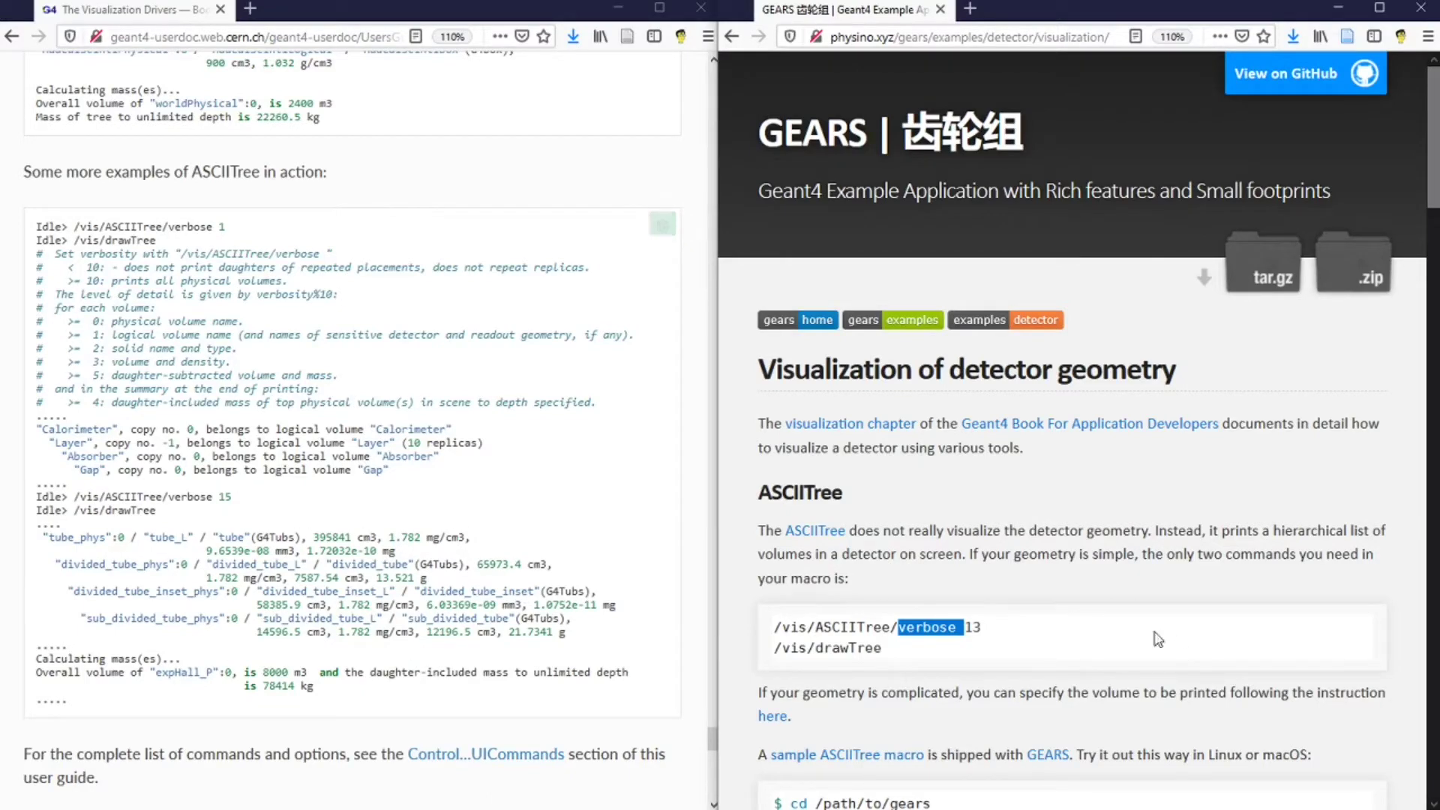
{"action": "left_click", "coordinate": [1032, 646]}
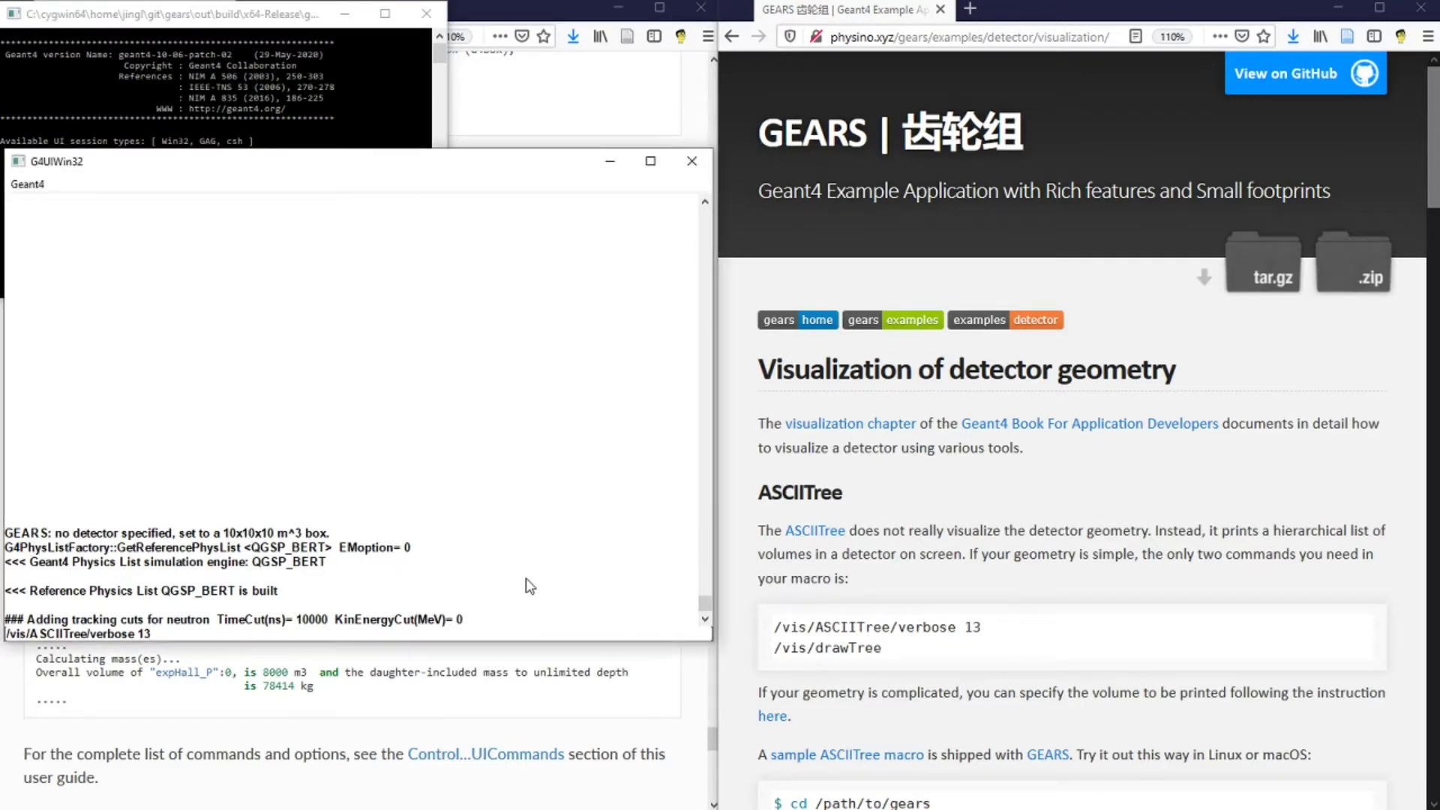
- Run /vis/ASCIITree/verbose 13, then /vis/drawTree via Tab completion, and leave the GEARS session
{"action": "key", "text": "Return"}
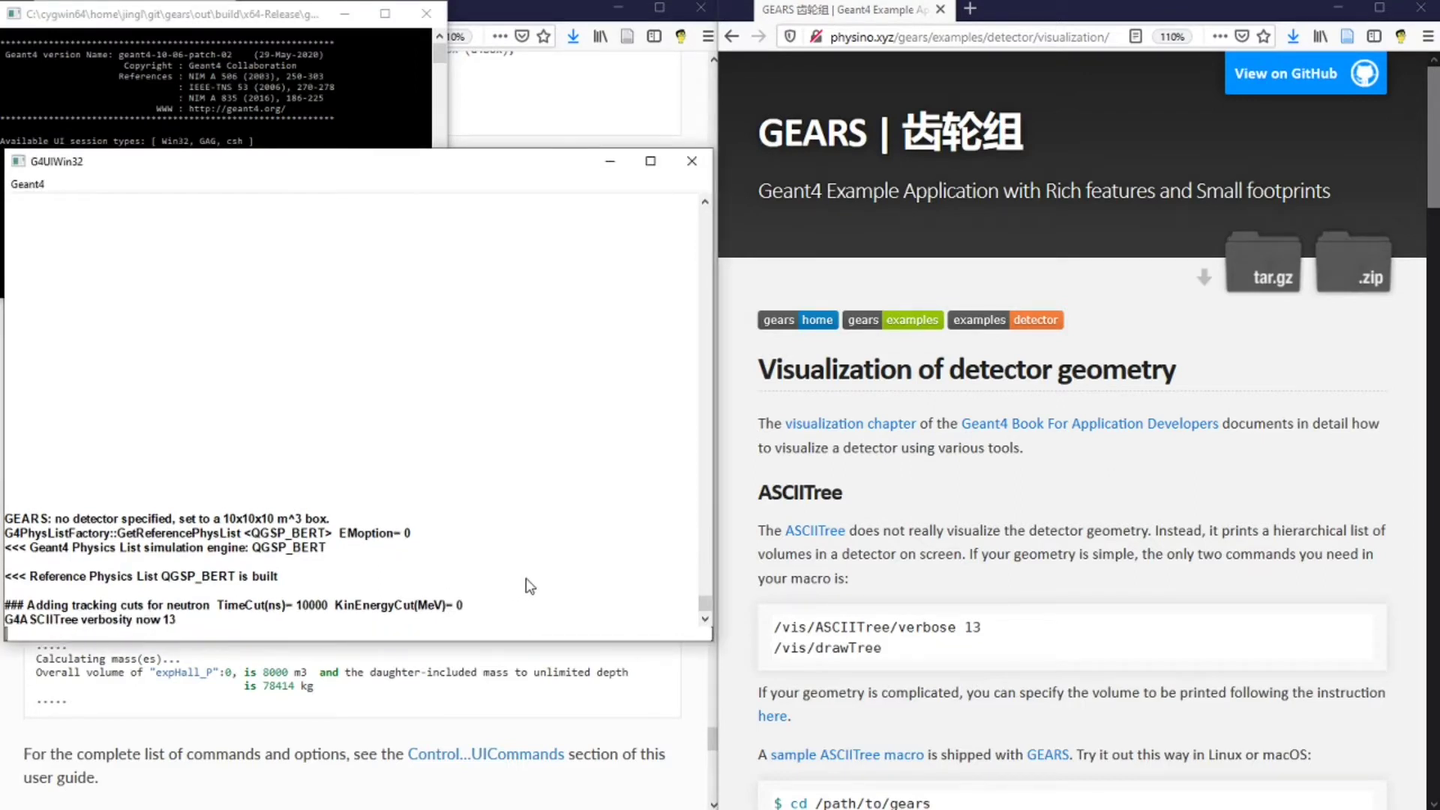
{"action": "type", "text": "/vis/draw"}
{"action": "key", "text": "Tab"}
{"action": "type", "text": "Tree"}
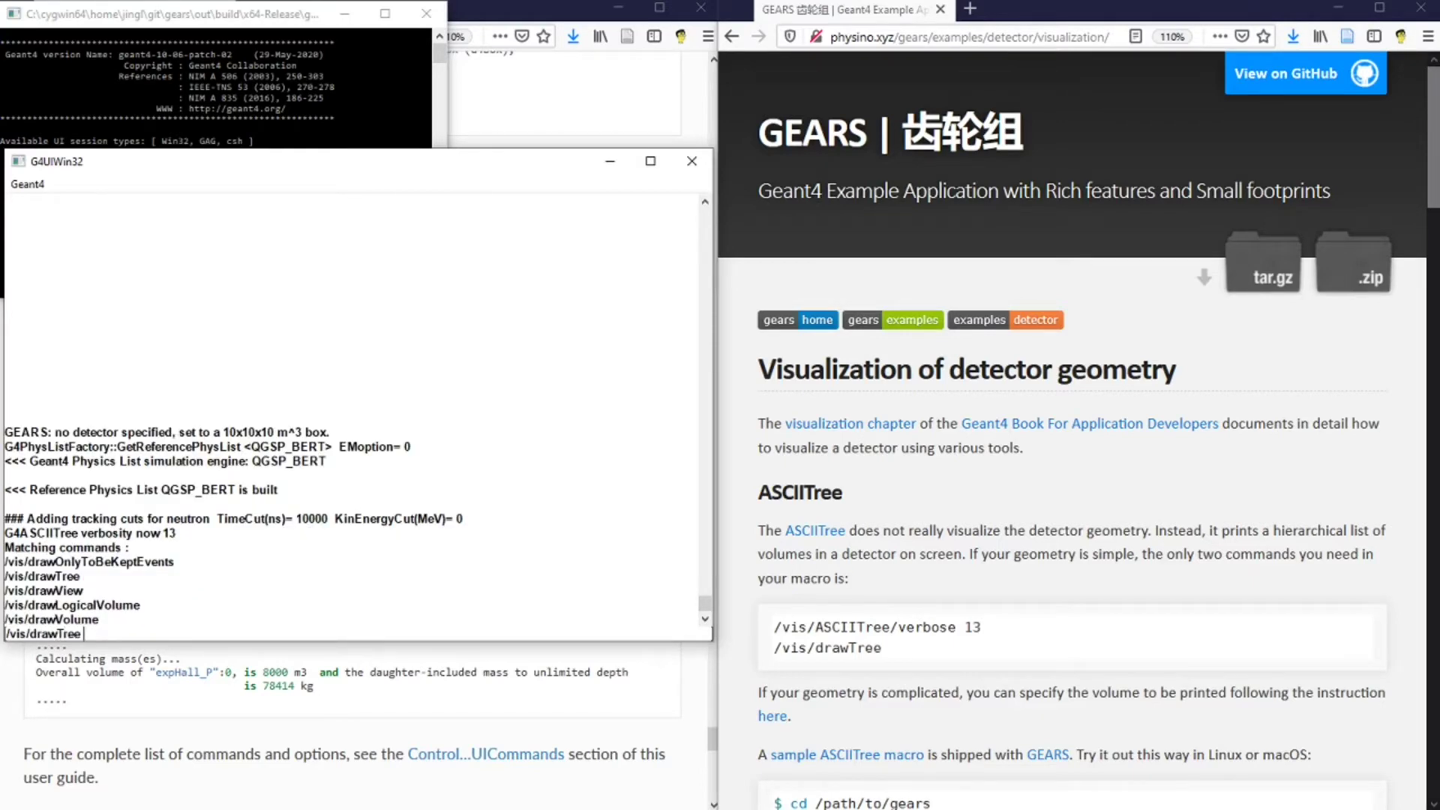
{"action": "key", "text": "Return"}
{"action": "key", "text": "alt+Tab"}
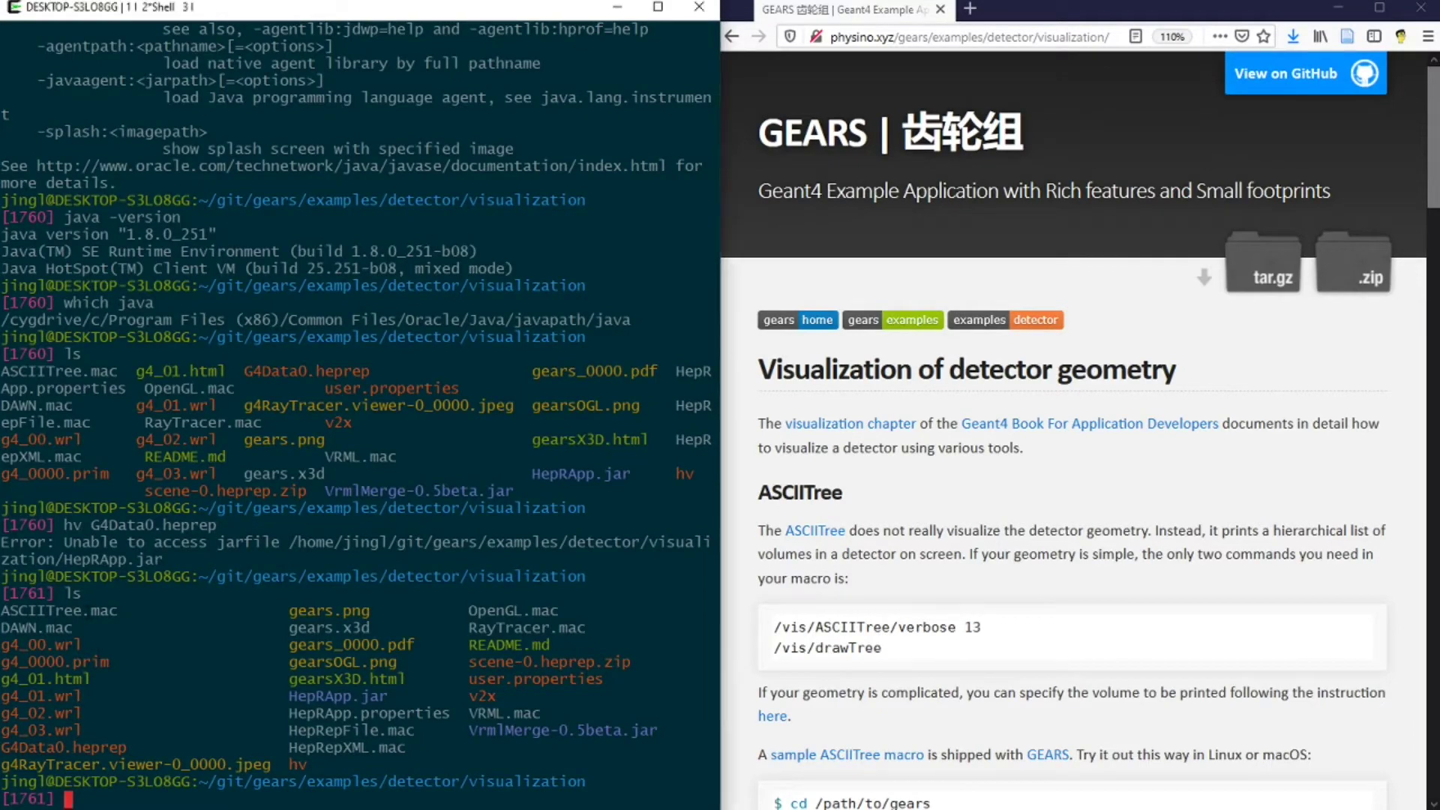
- Open ASCIITree.mac in vim with 'vi AS' and Tab completion
{"action": "double_click", "coordinate": [59, 611]}
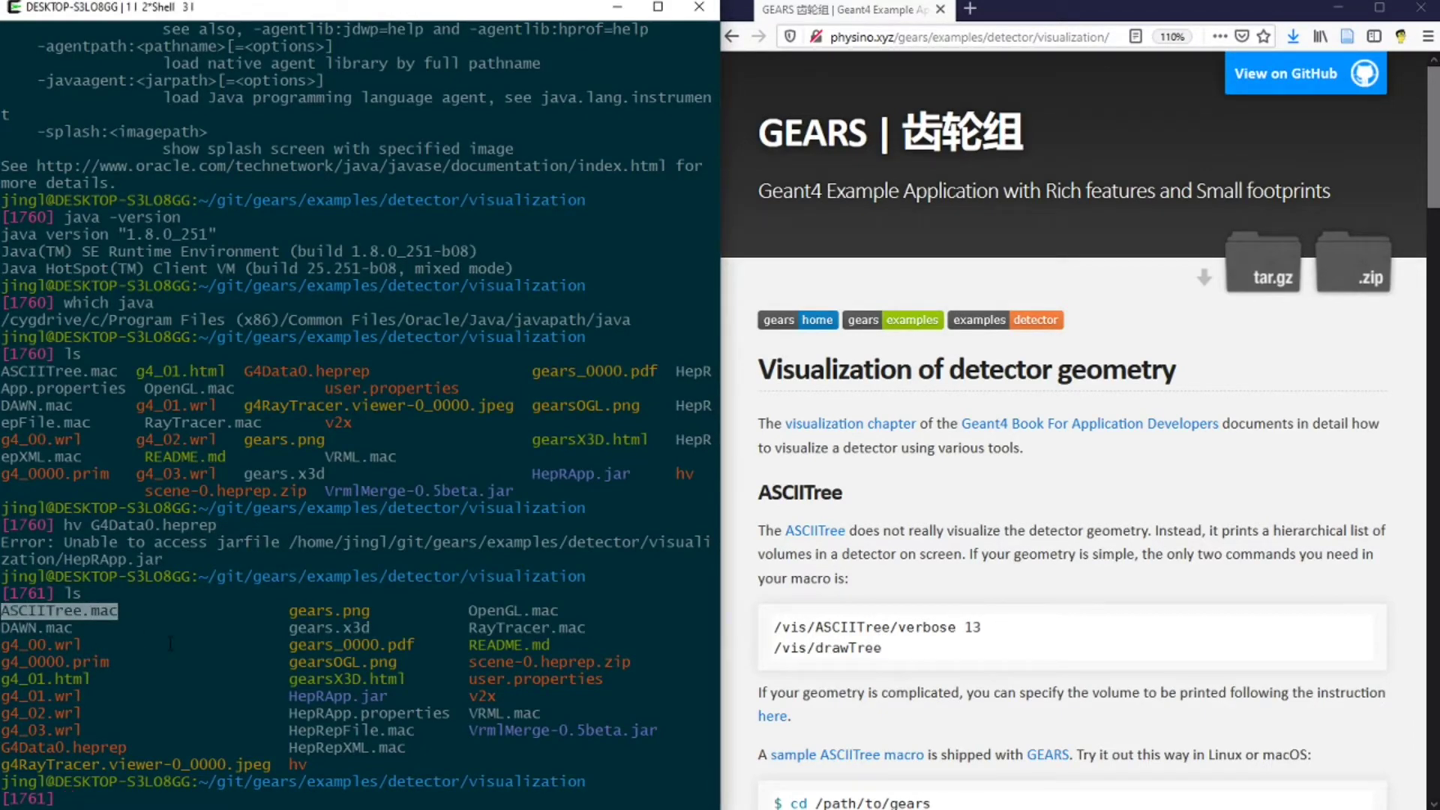
{"action": "scroll", "coordinate": [786, 627], "scroll_direction": "down", "scroll_amount": 3}
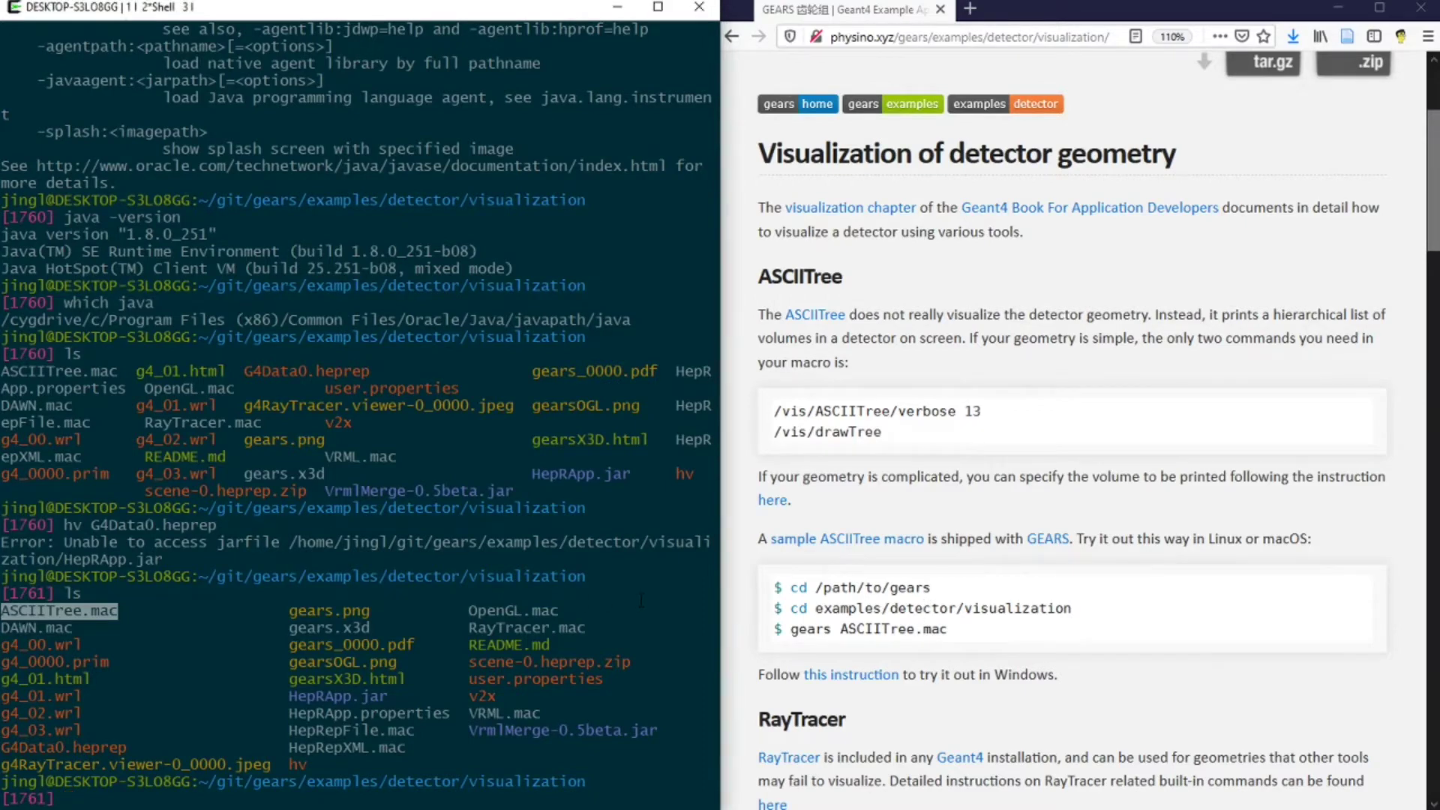
{"action": "type", "text": "vi AS"}
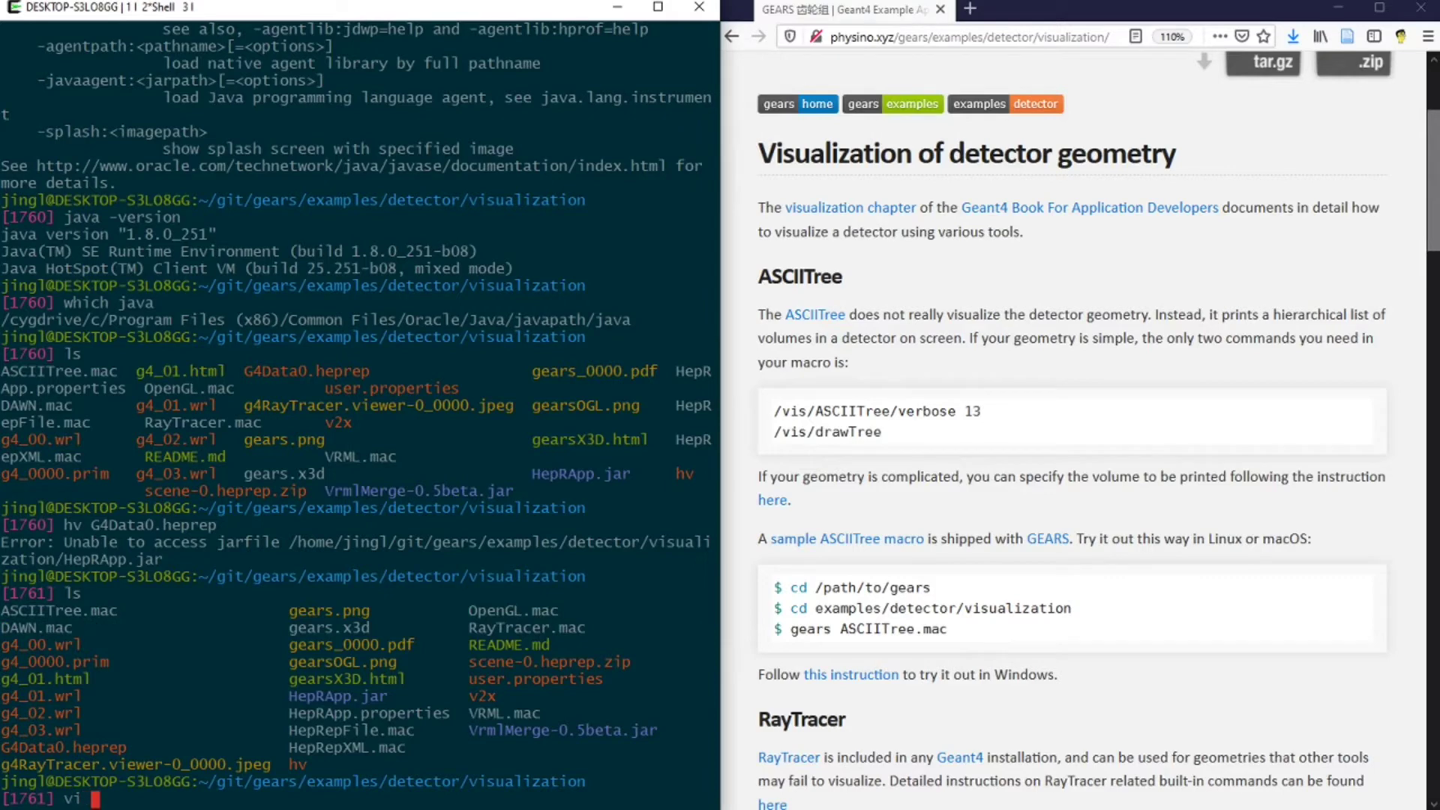
{"action": "key", "text": "Tab"}
{"action": "key", "text": "Return"}
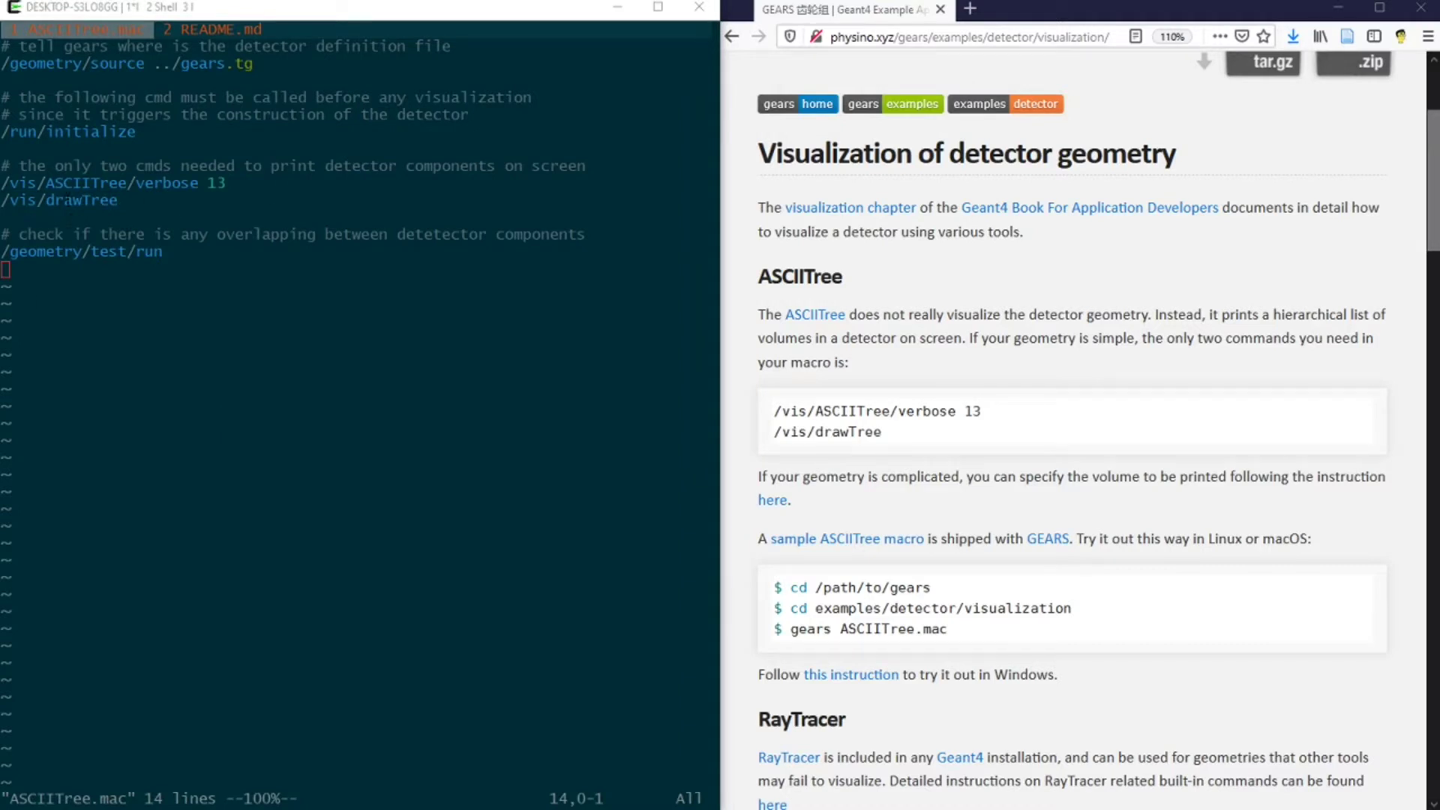
- Point out the /run/initialize and /geometry/source commands in the macro, then return to the shell
{"action": "double_click", "coordinate": [75, 132]}
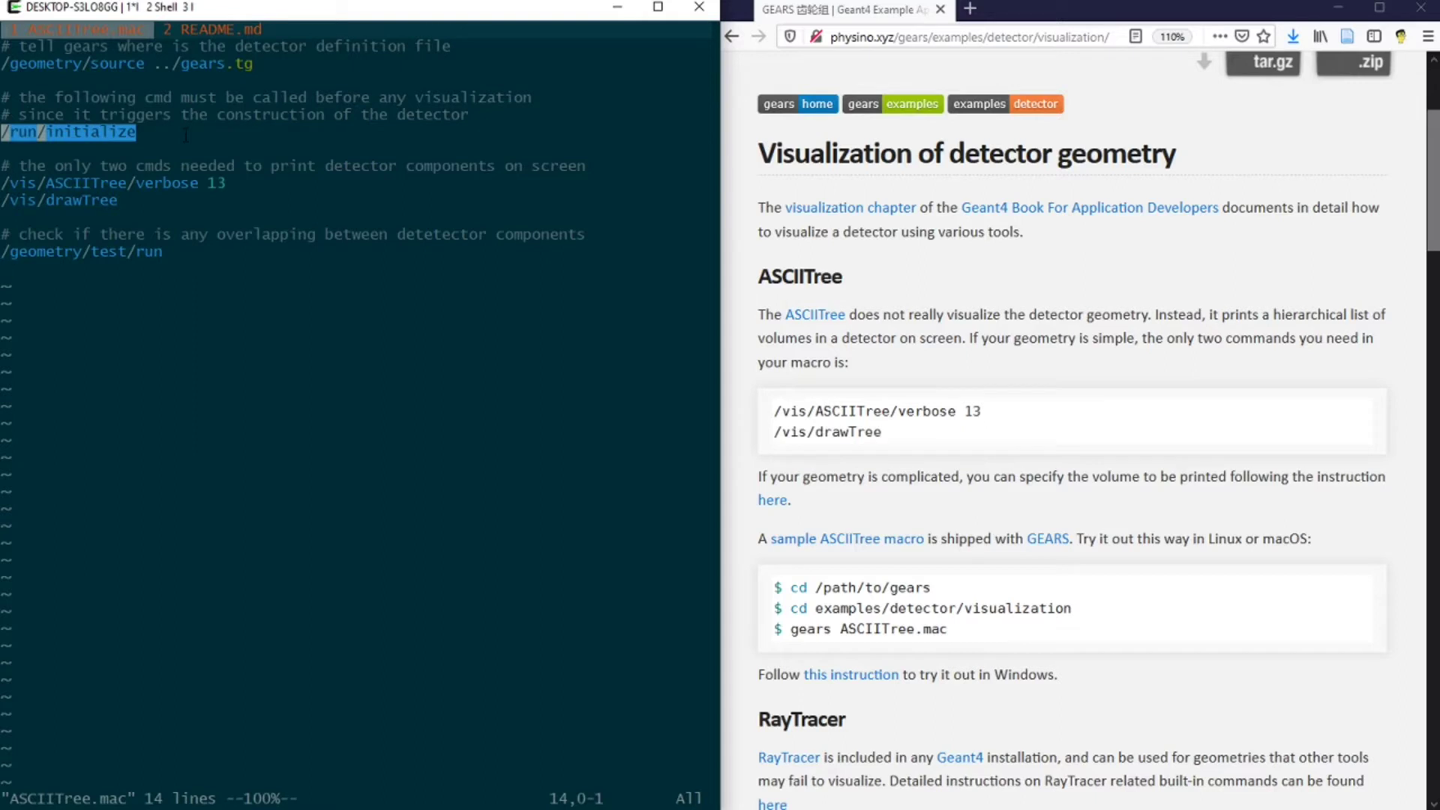
{"action": "left_click", "coordinate": [167, 133]}
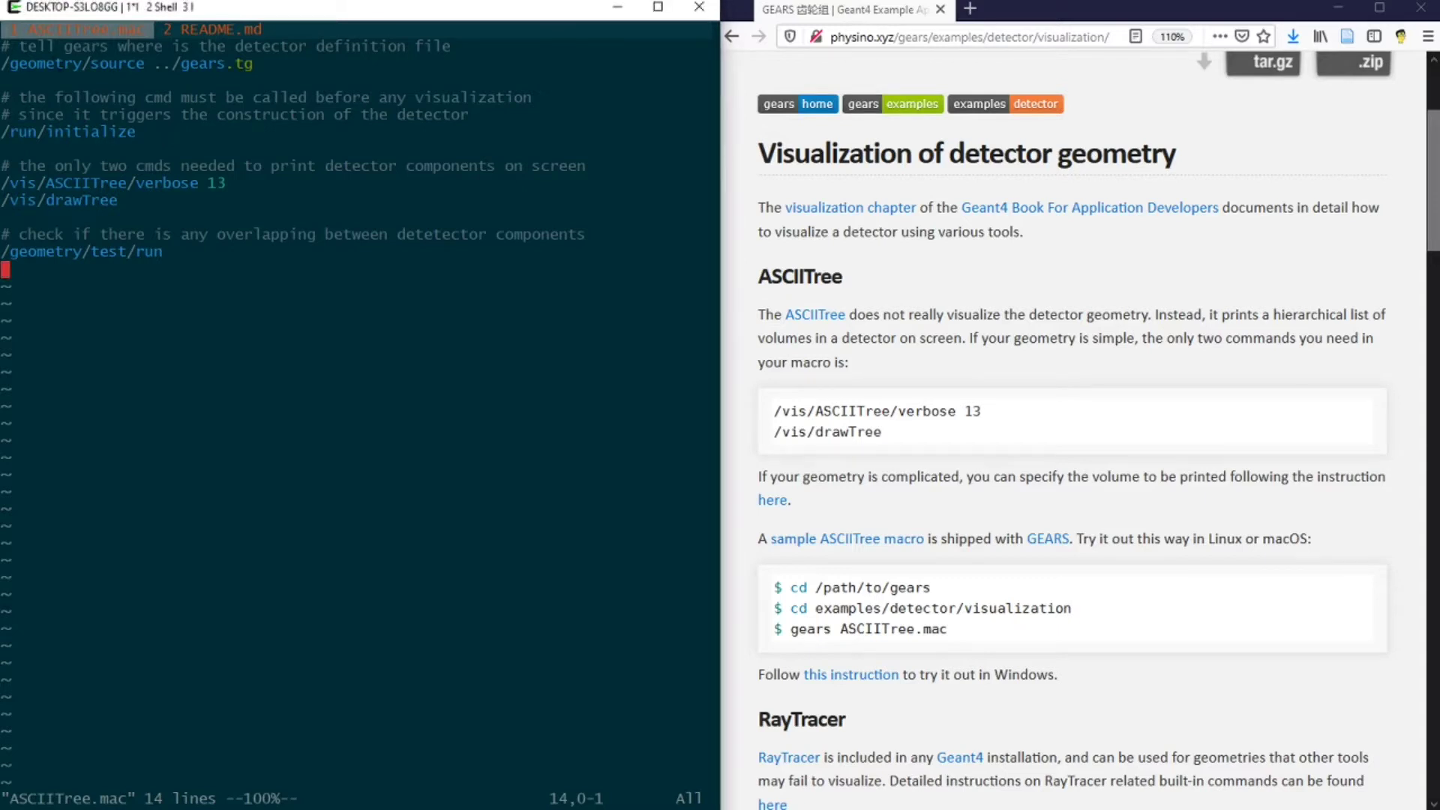
{"action": "double_click", "coordinate": [113, 64]}
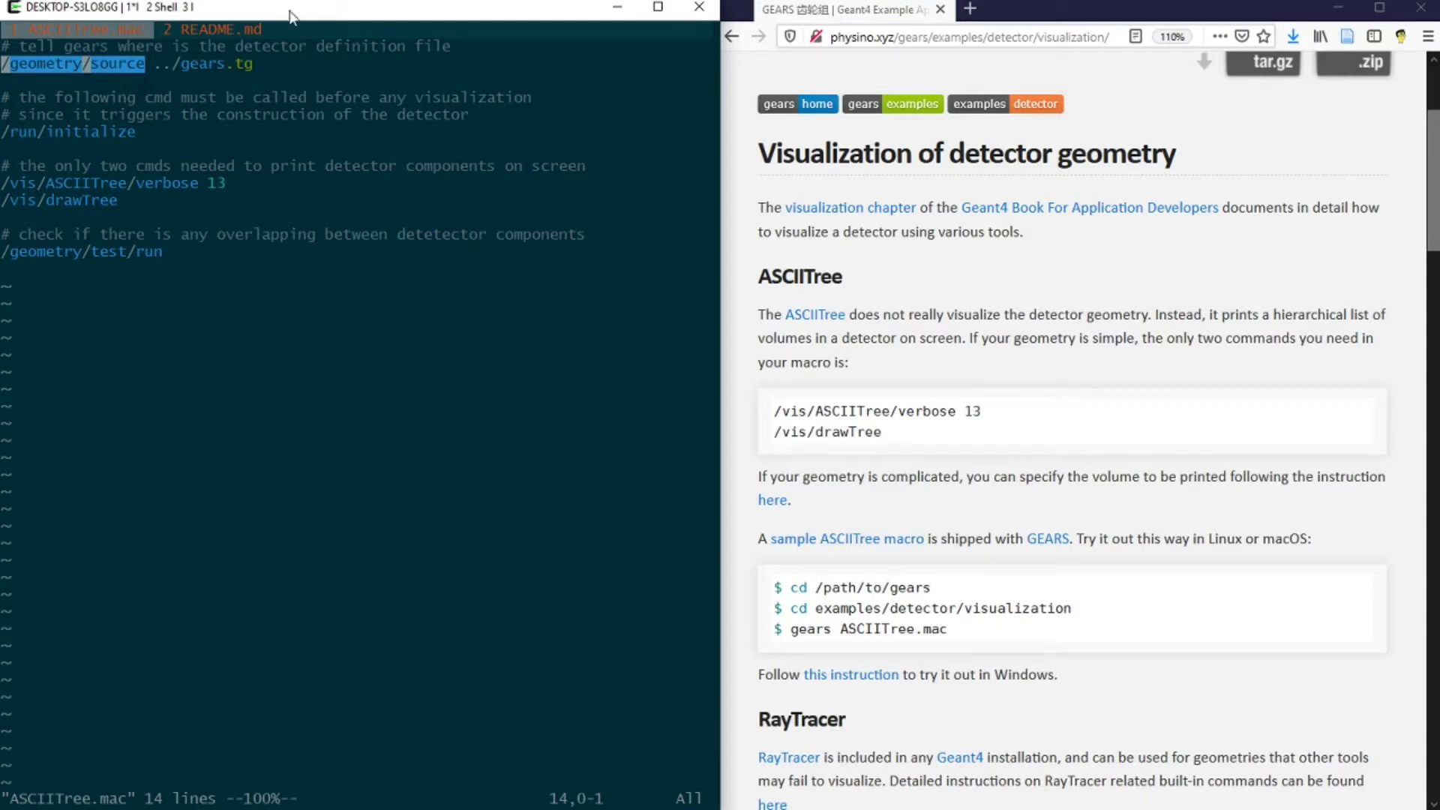
{"action": "key", "text": "alt+Tab"}
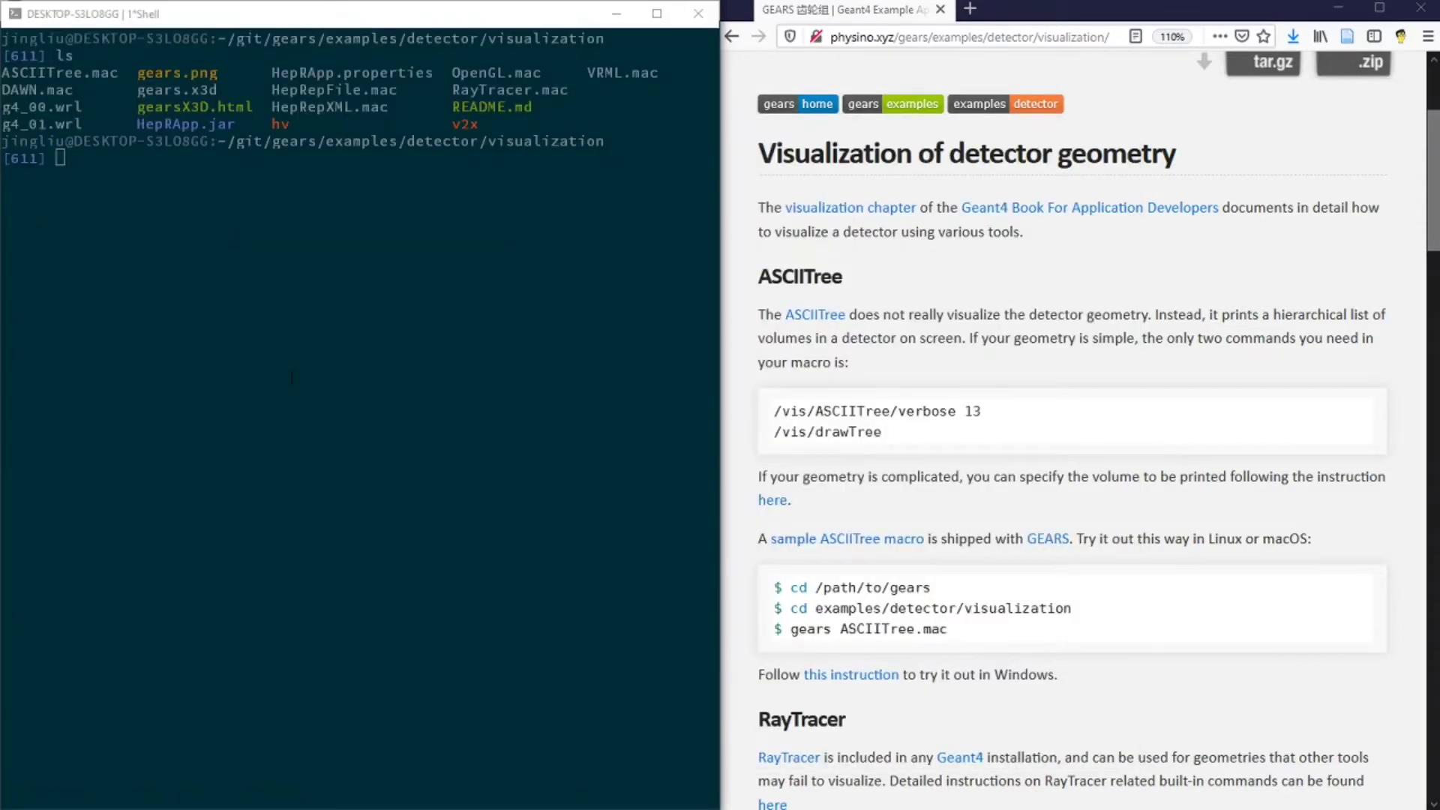
{"action": "left_click", "coordinate": [292, 378]}
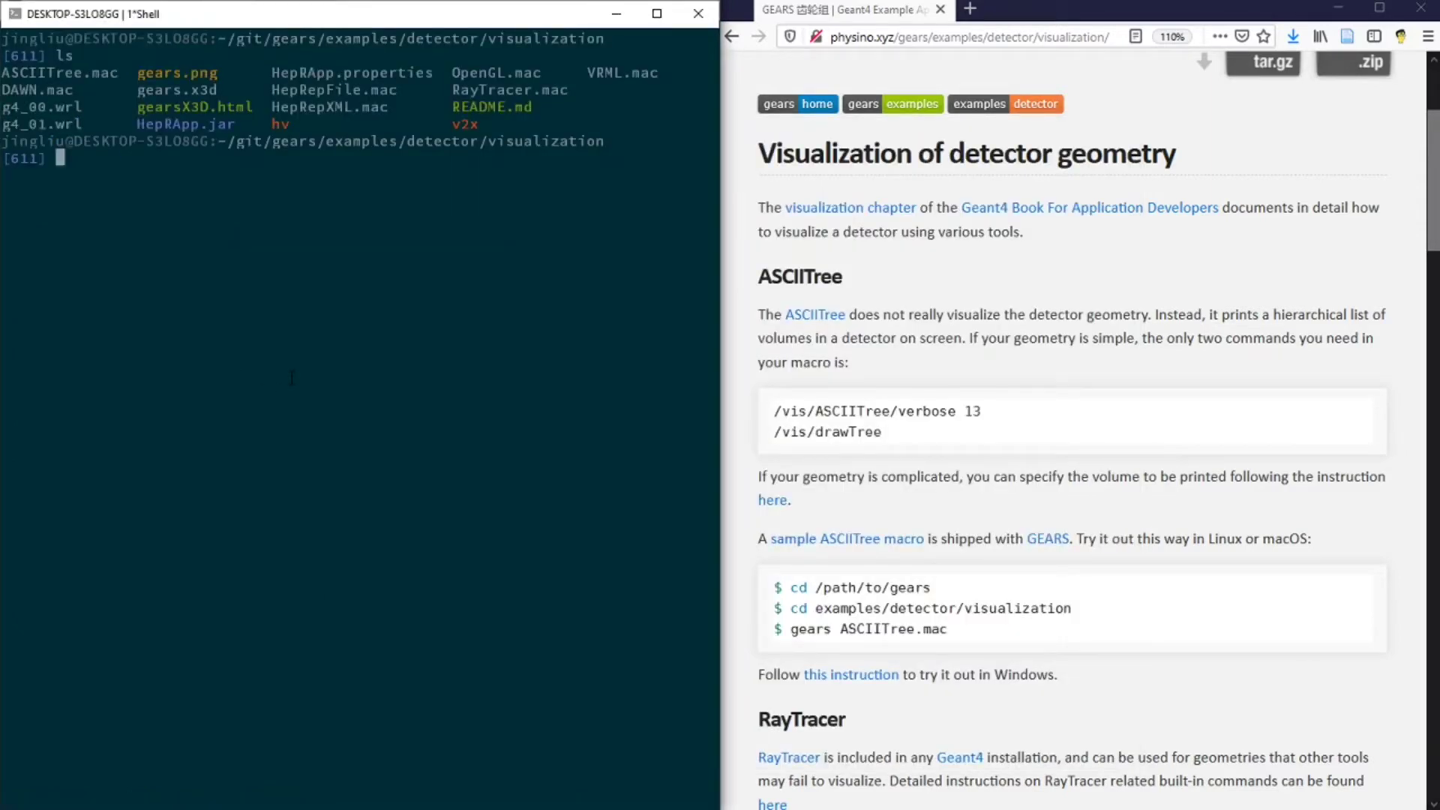
- Run gears with ASCIITree.mac to print the geometry tree
{"action": "type", "text": "gears A"}
{"action": "key", "text": "Tab"}
{"action": "key", "text": "Return"}
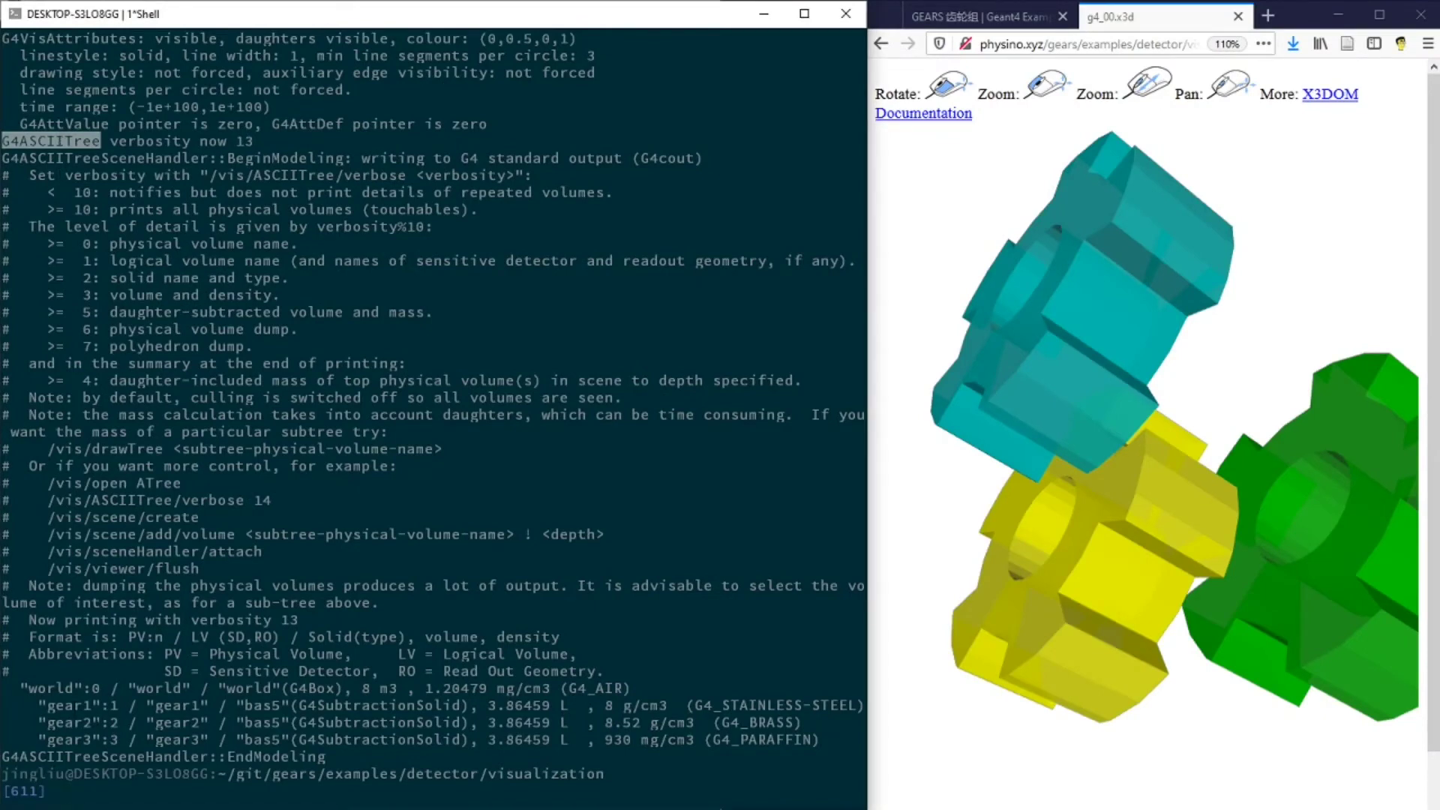
- Point out gear1–gear3, their materials G4_STAINLESS-STEEL, G4_BRASS, G4_PARAFFIN, and the world volume
{"action": "double_click", "coordinate": [69, 705]}
{"action": "double_click", "coordinate": [69, 722]}
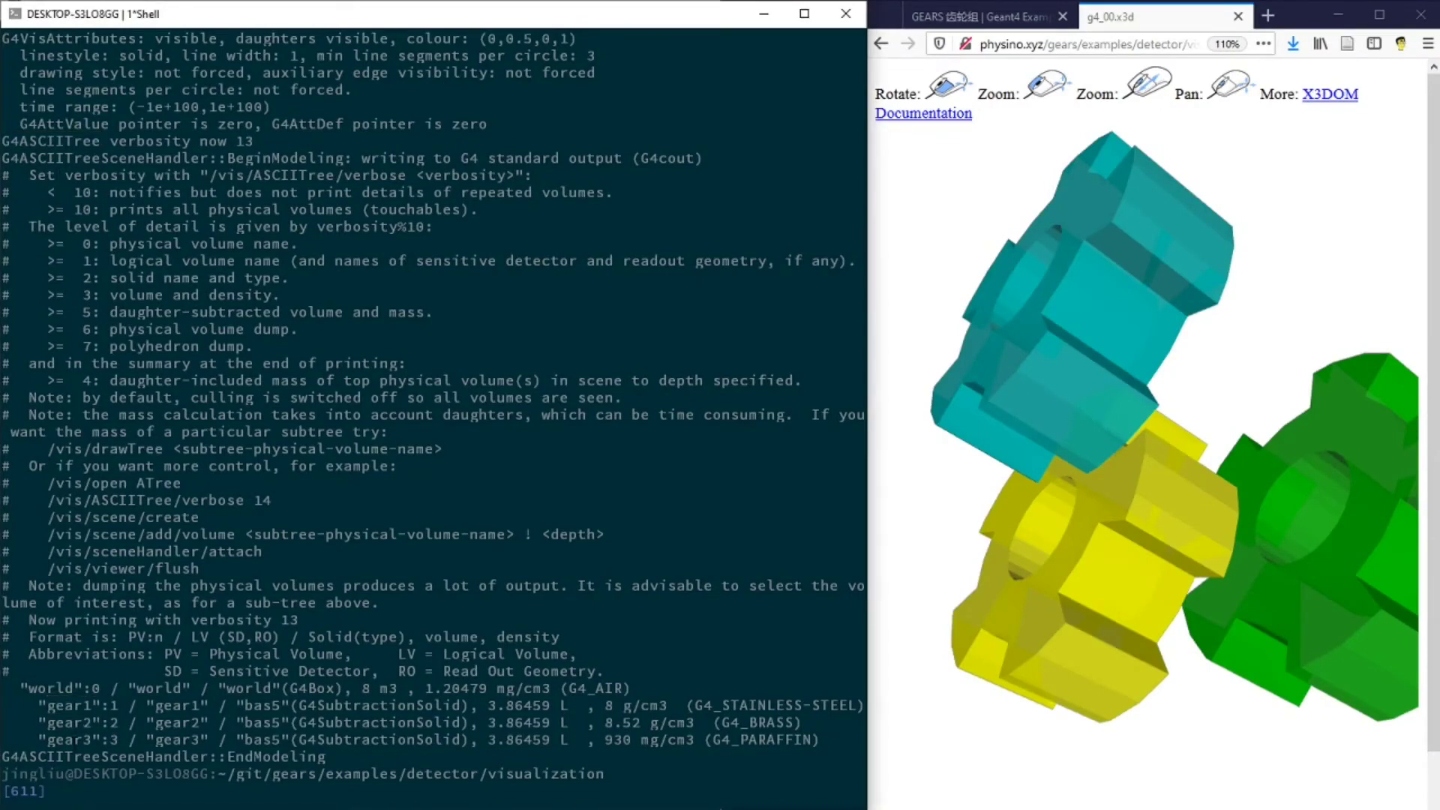
{"action": "double_click", "coordinate": [69, 739]}
{"action": "double_click", "coordinate": [69, 705]}
{"action": "double_click", "coordinate": [69, 722]}
{"action": "double_click", "coordinate": [69, 740]}
{"action": "double_click", "coordinate": [780, 704]}
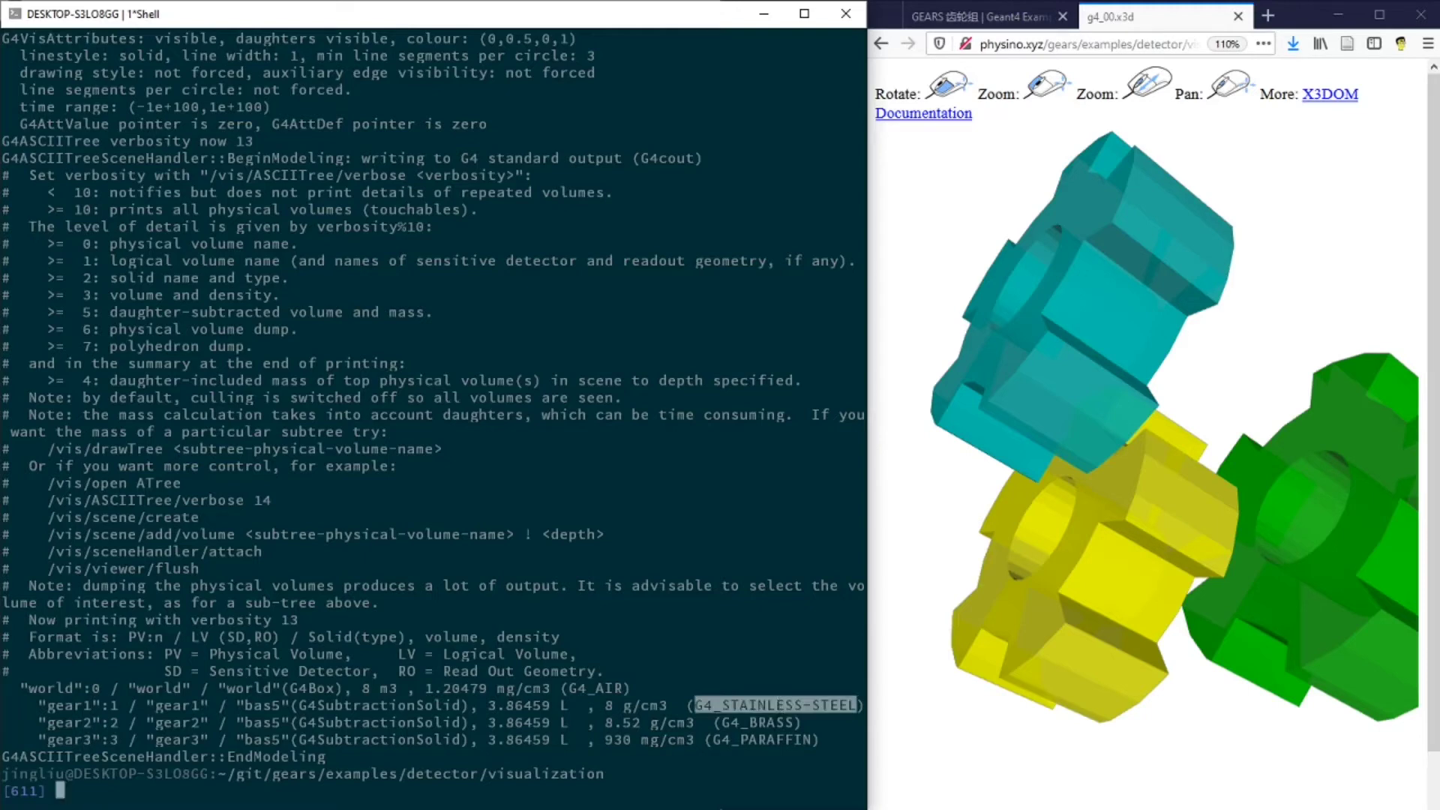
{"action": "double_click", "coordinate": [758, 722]}
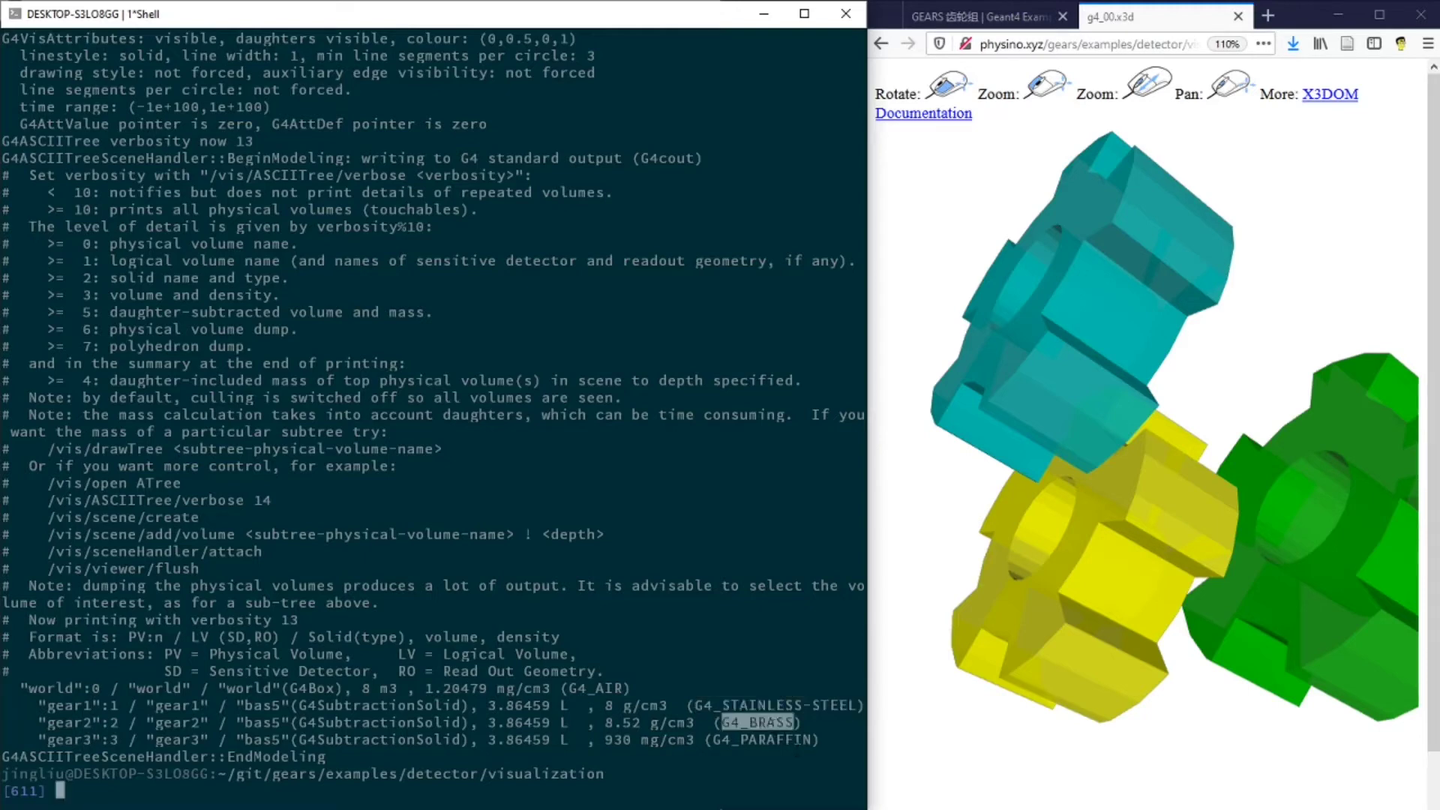
{"action": "double_click", "coordinate": [773, 739]}
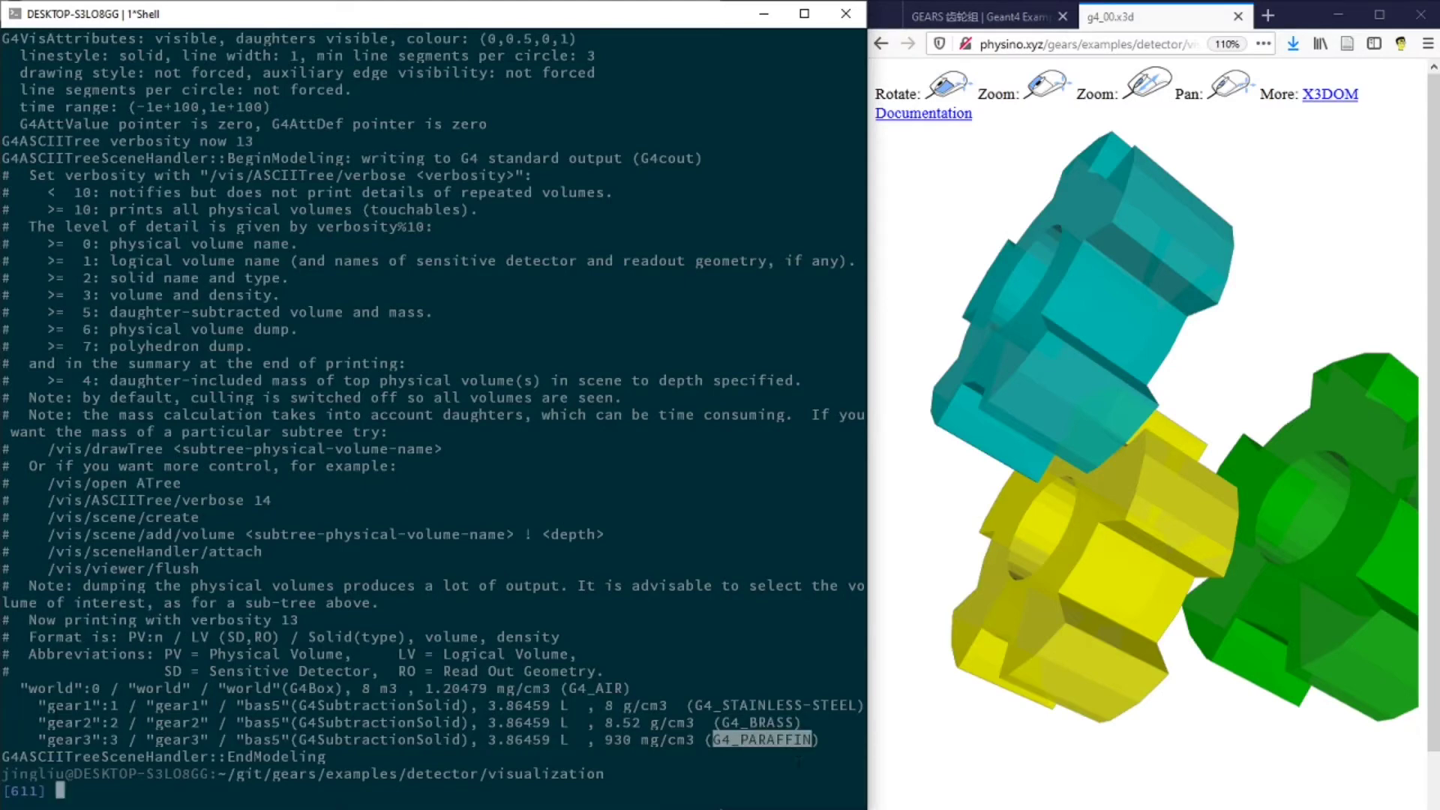
{"action": "left_click", "coordinate": [797, 760]}
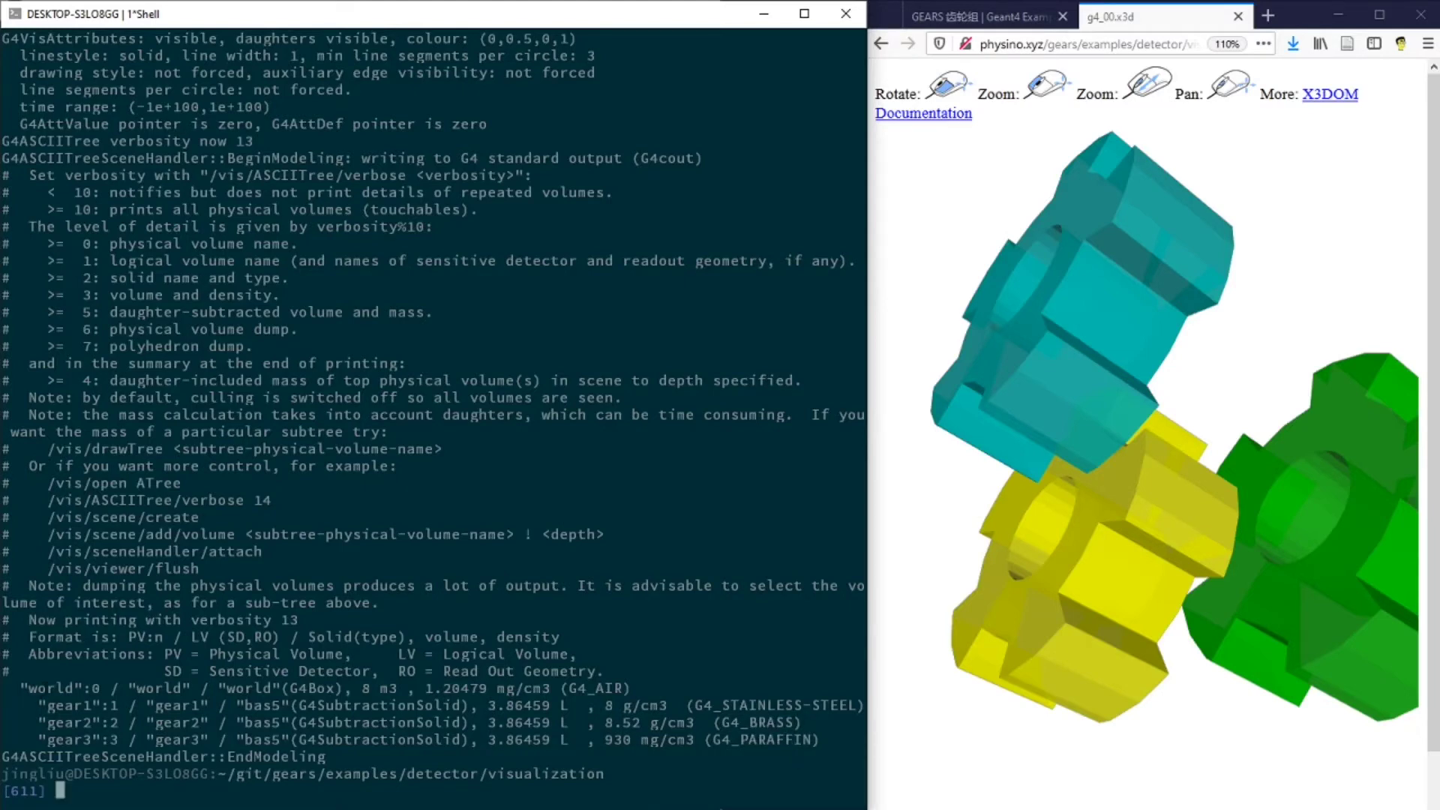
{"action": "double_click", "coordinate": [50, 688]}
- Point out the world's G4_AIR material, then open cmd in the visualization folder from Explorer's address bar
{"action": "double_click", "coordinate": [589, 687]}
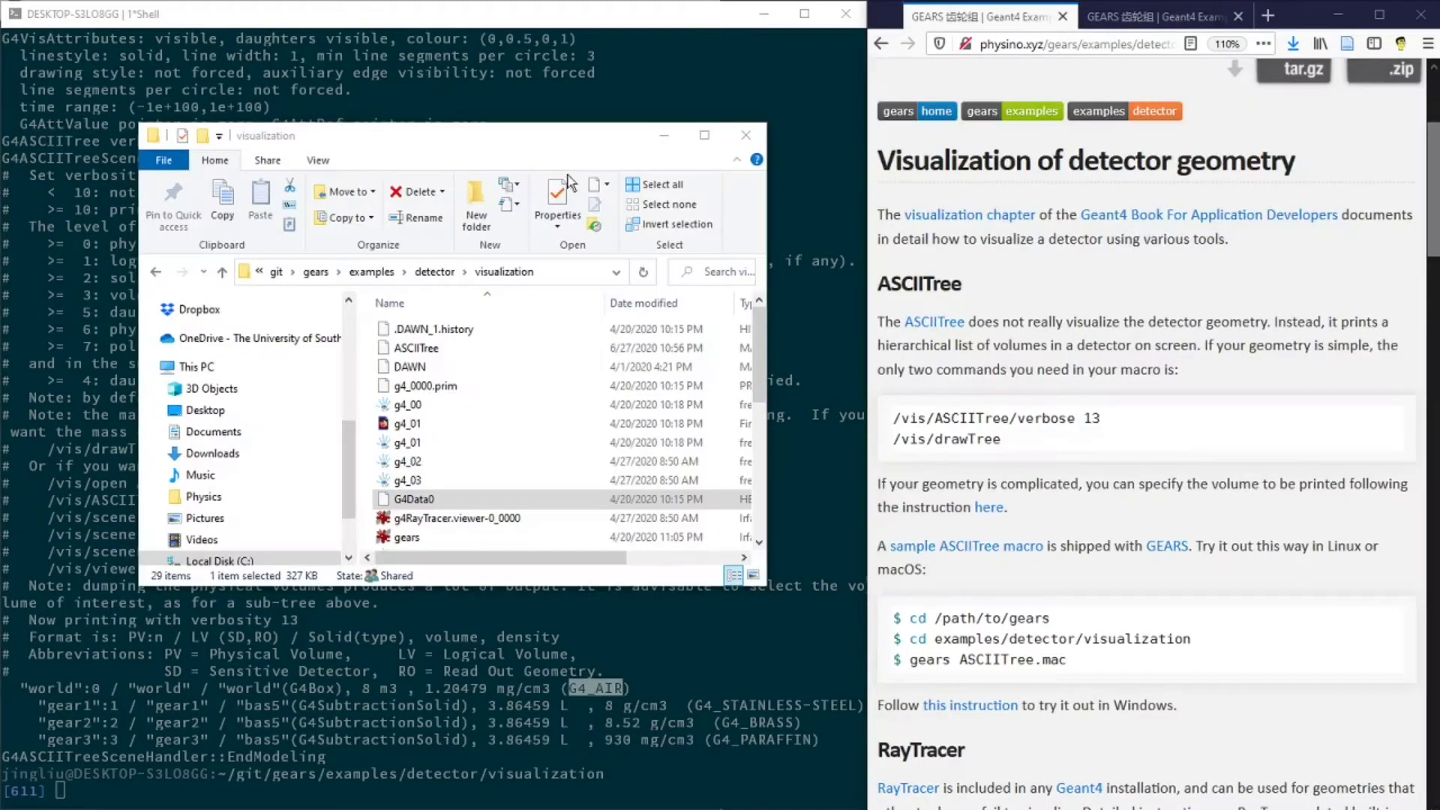
{"action": "left_click", "coordinate": [577, 149]}
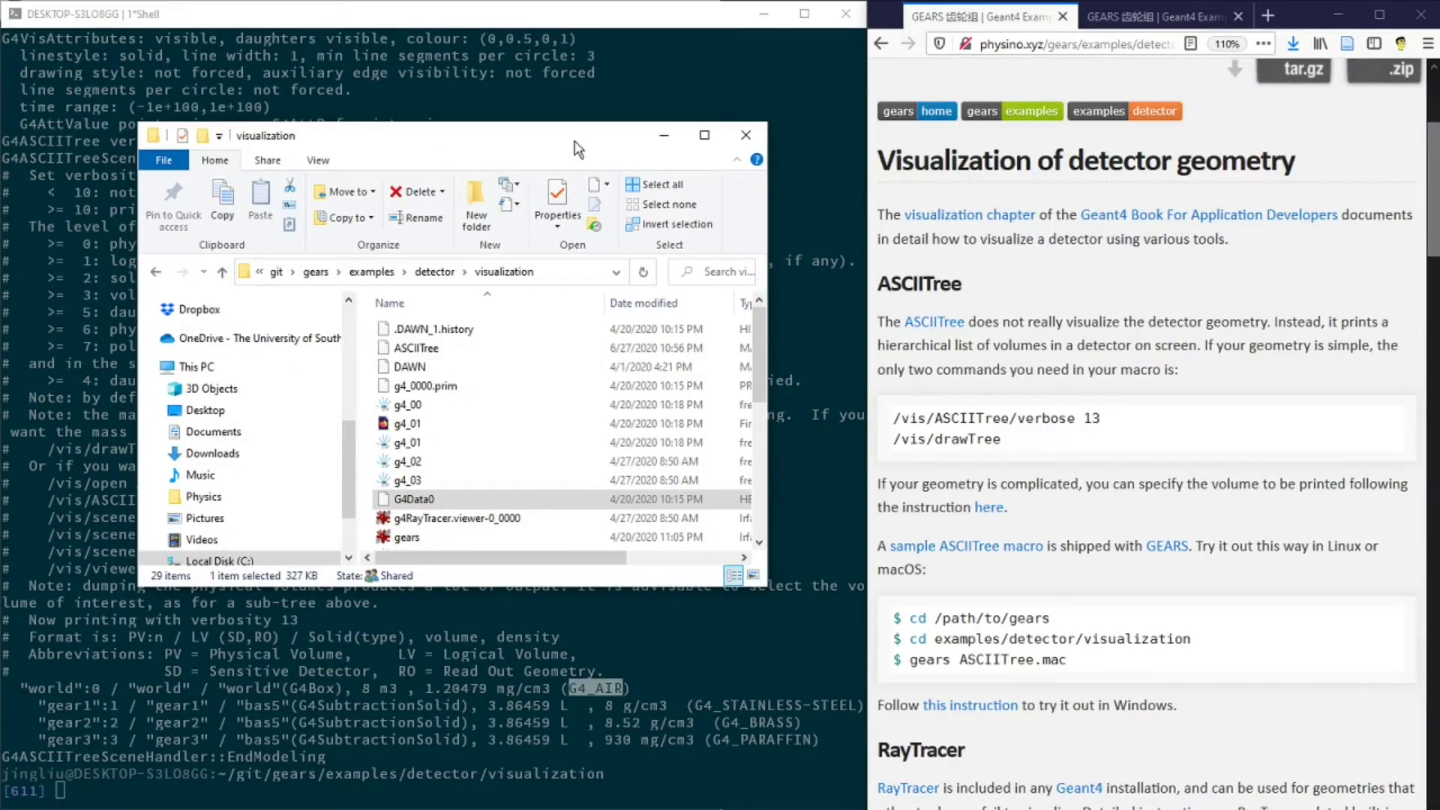
{"action": "left_click", "coordinate": [590, 274]}
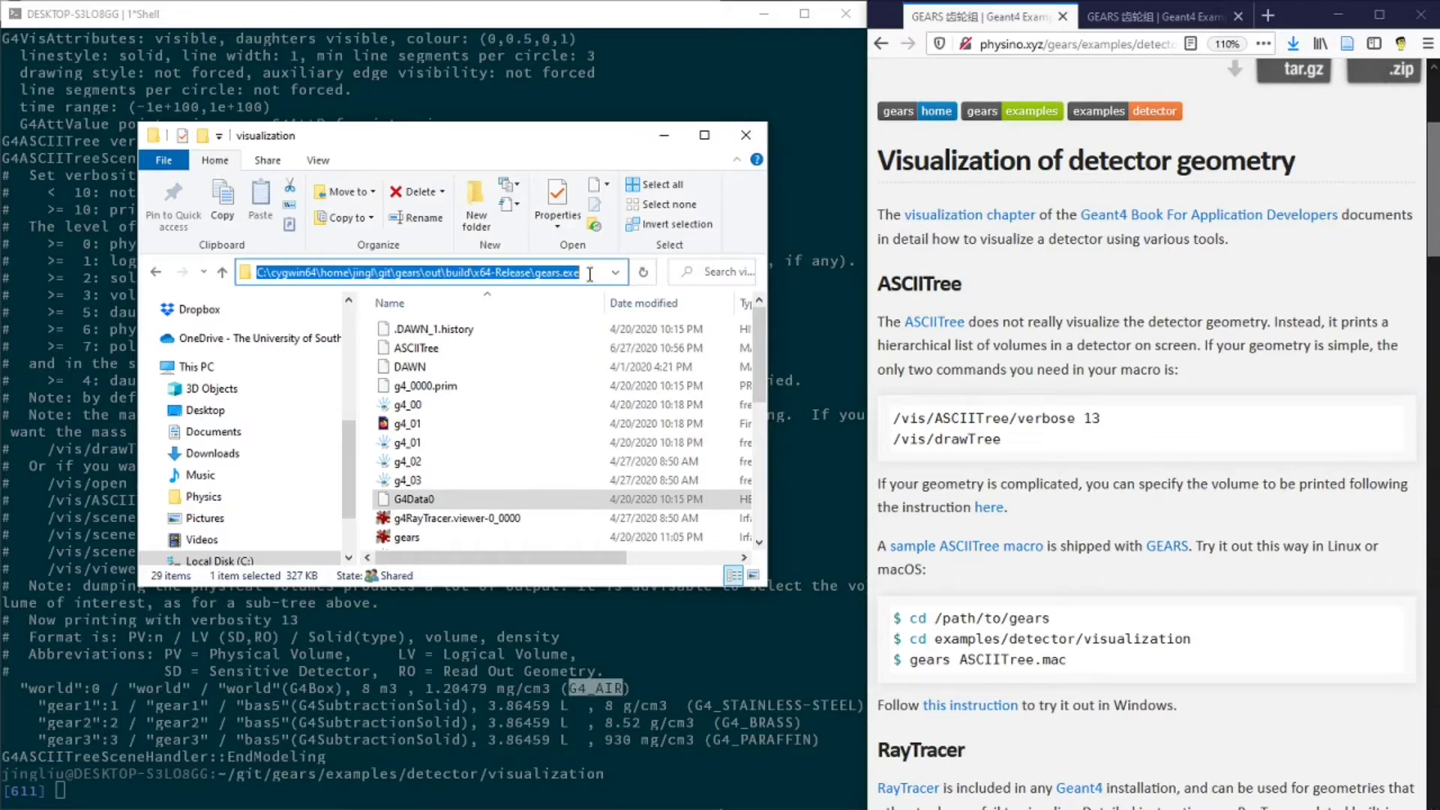
{"action": "type", "text": "cmd"}
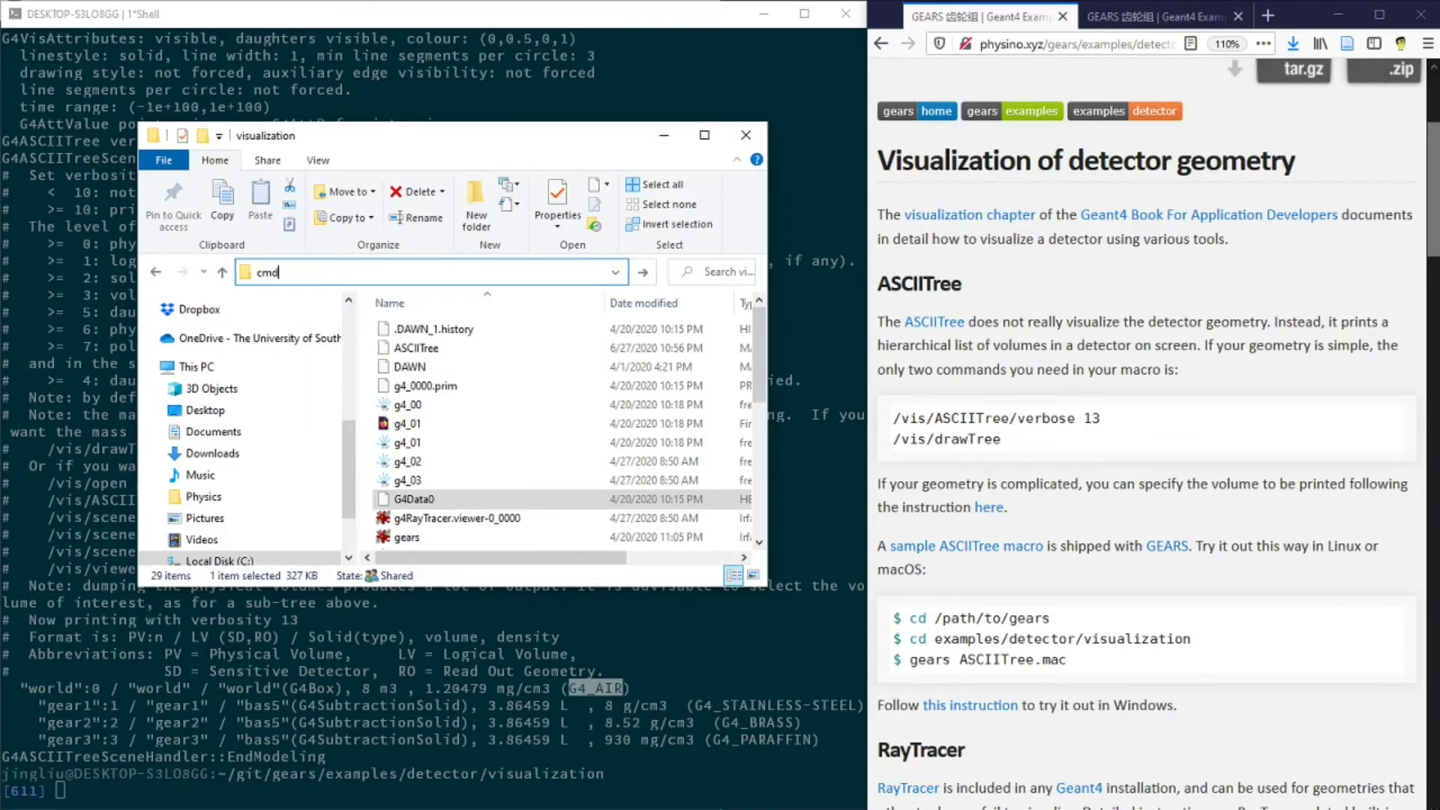
{"action": "key", "text": "Return"}
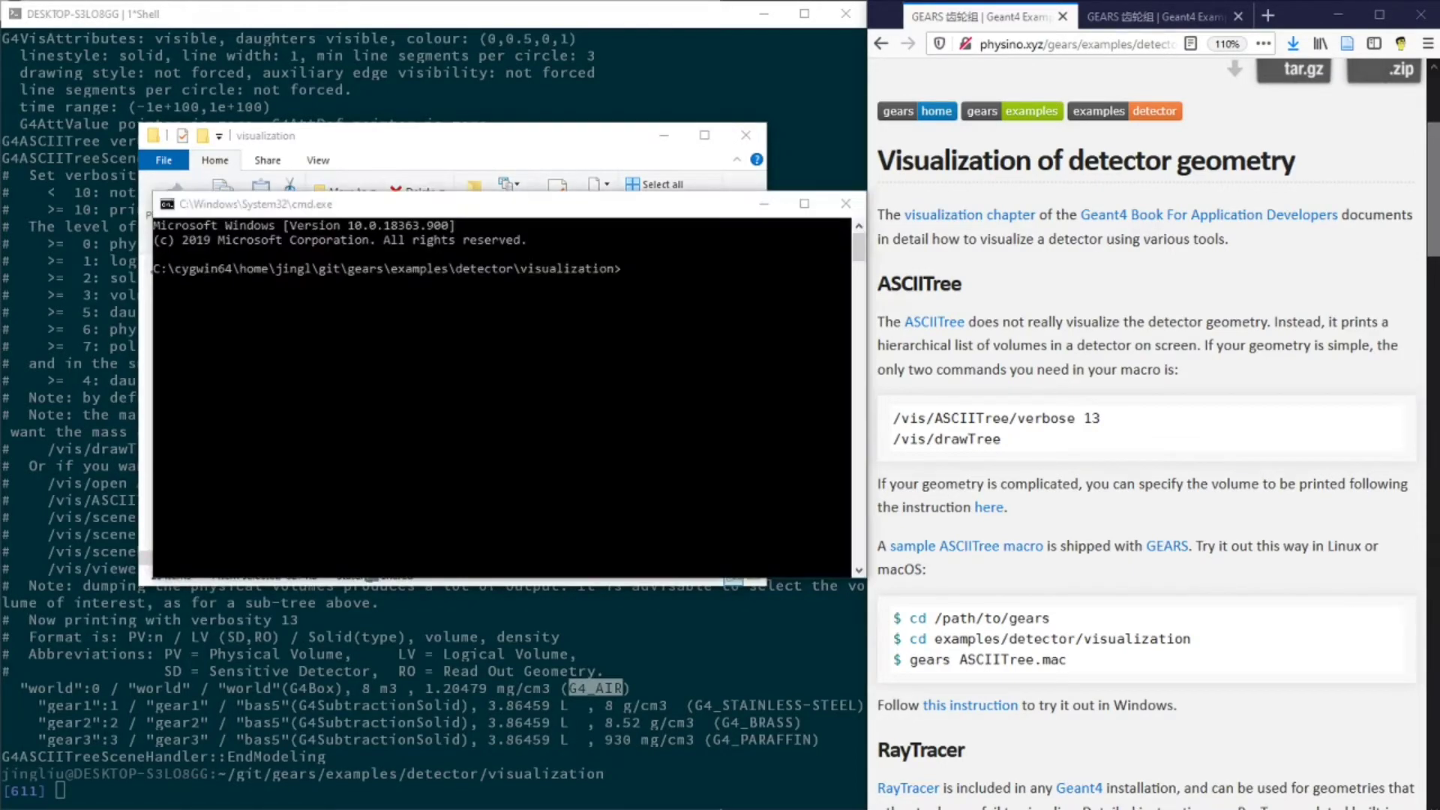
- Run gears.exe with the ASCIITree.mac macro in the command prompt
{"action": "type", "text": "gears."}
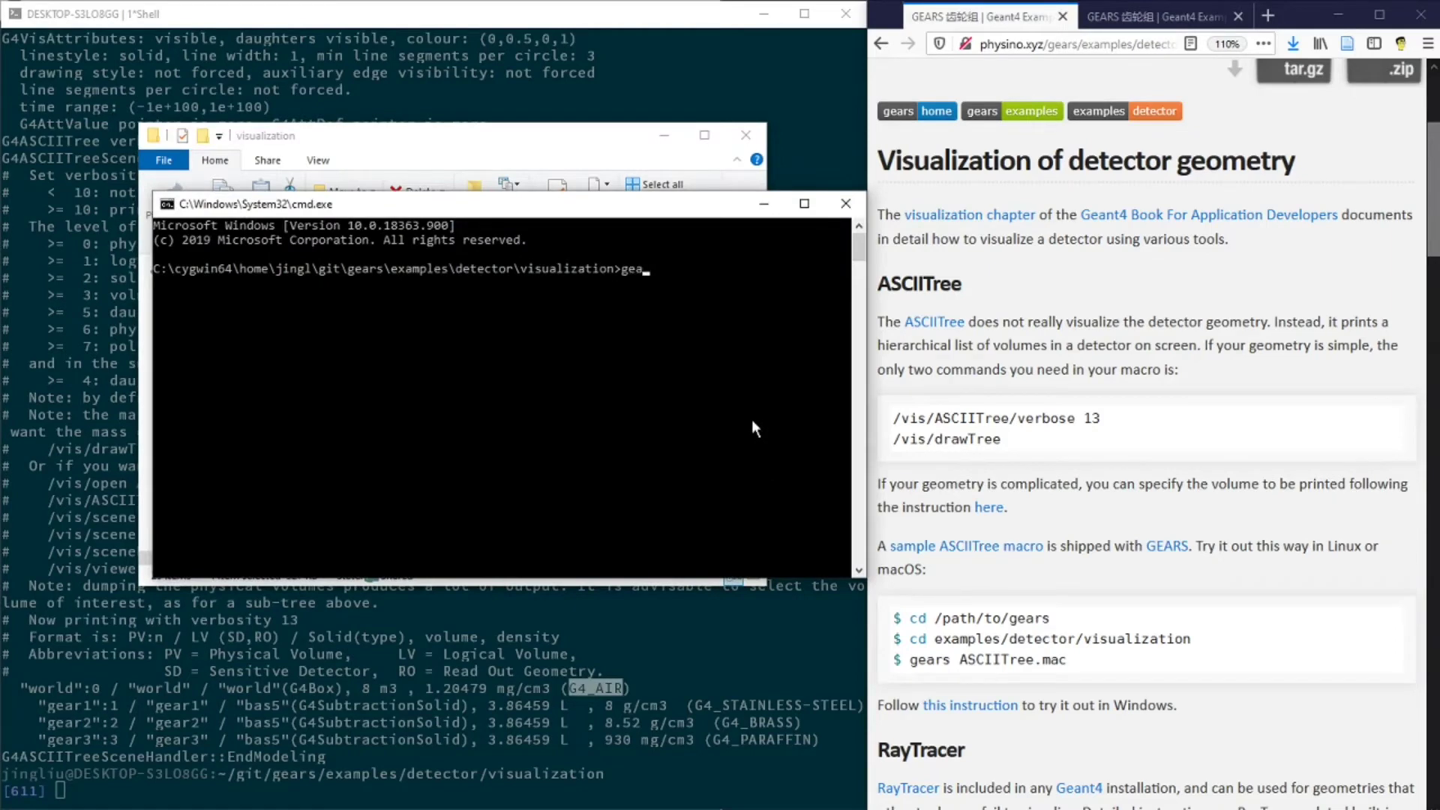
{"action": "type", "text": "exe ASC"}
{"action": "key", "text": "Tab"}
{"action": "key", "text": "Return"}
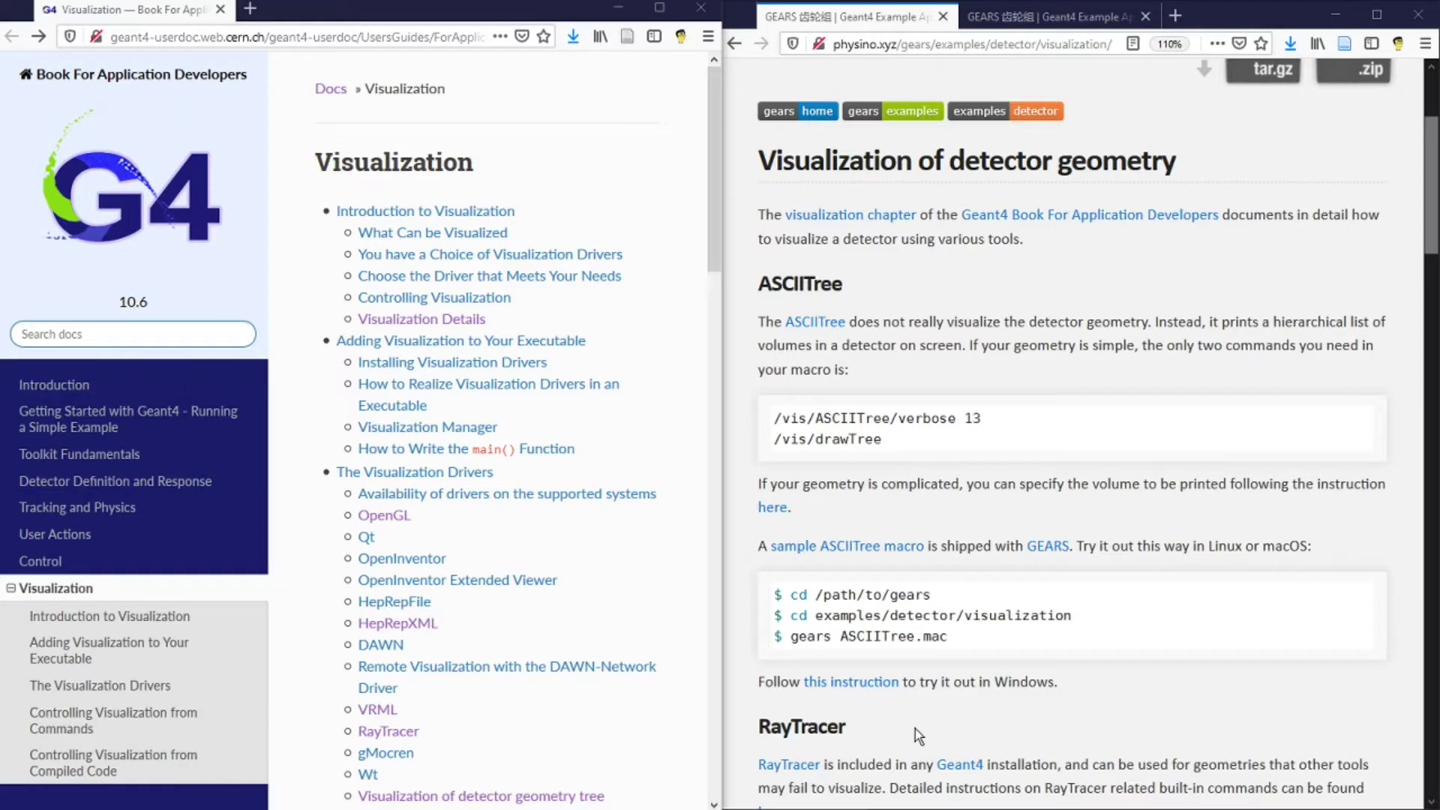
- Jump to the RayTracer section of the Geant4 Book and scroll through it
{"action": "left_click", "coordinate": [405, 739]}
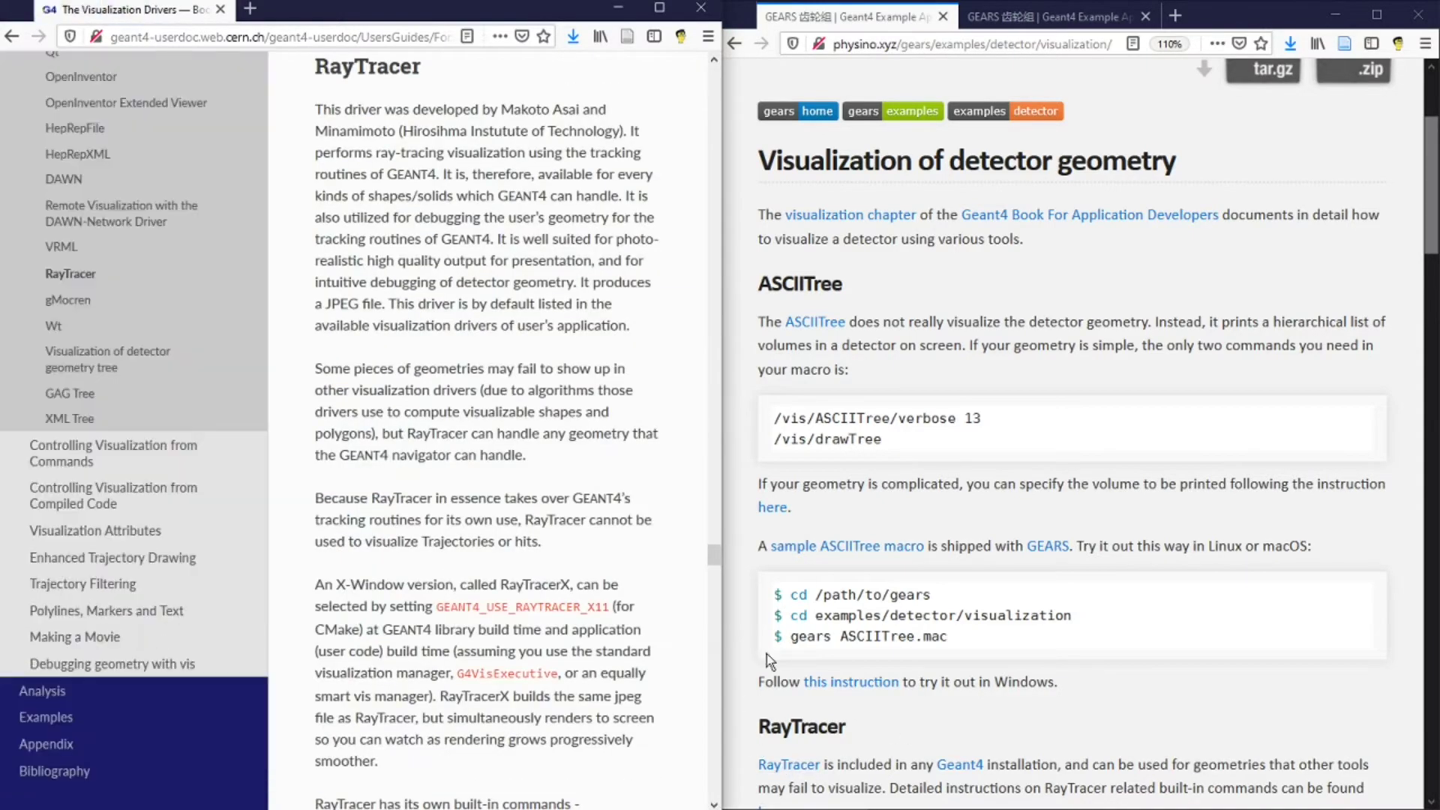
{"action": "scroll", "coordinate": [911, 718], "scroll_direction": "down", "scroll_amount": 2}
{"action": "scroll", "coordinate": [911, 718], "scroll_direction": "down", "scroll_amount": 5}
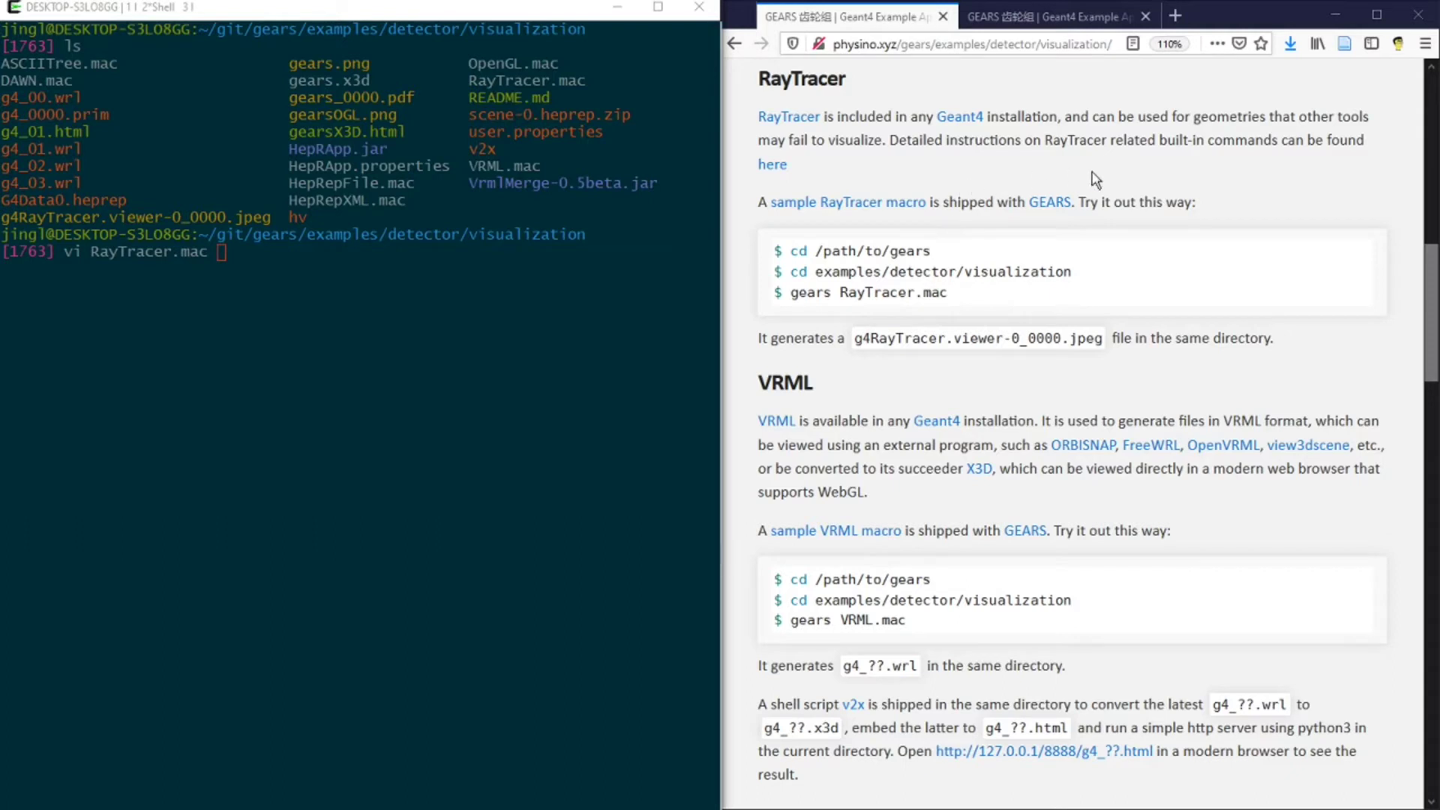
- Open RayTracer.mac in vim and point out /run/initialize, /geometry/test/run, /vis/geometry/list, gear2's colour and line width
{"action": "left_click", "coordinate": [366, 279]}
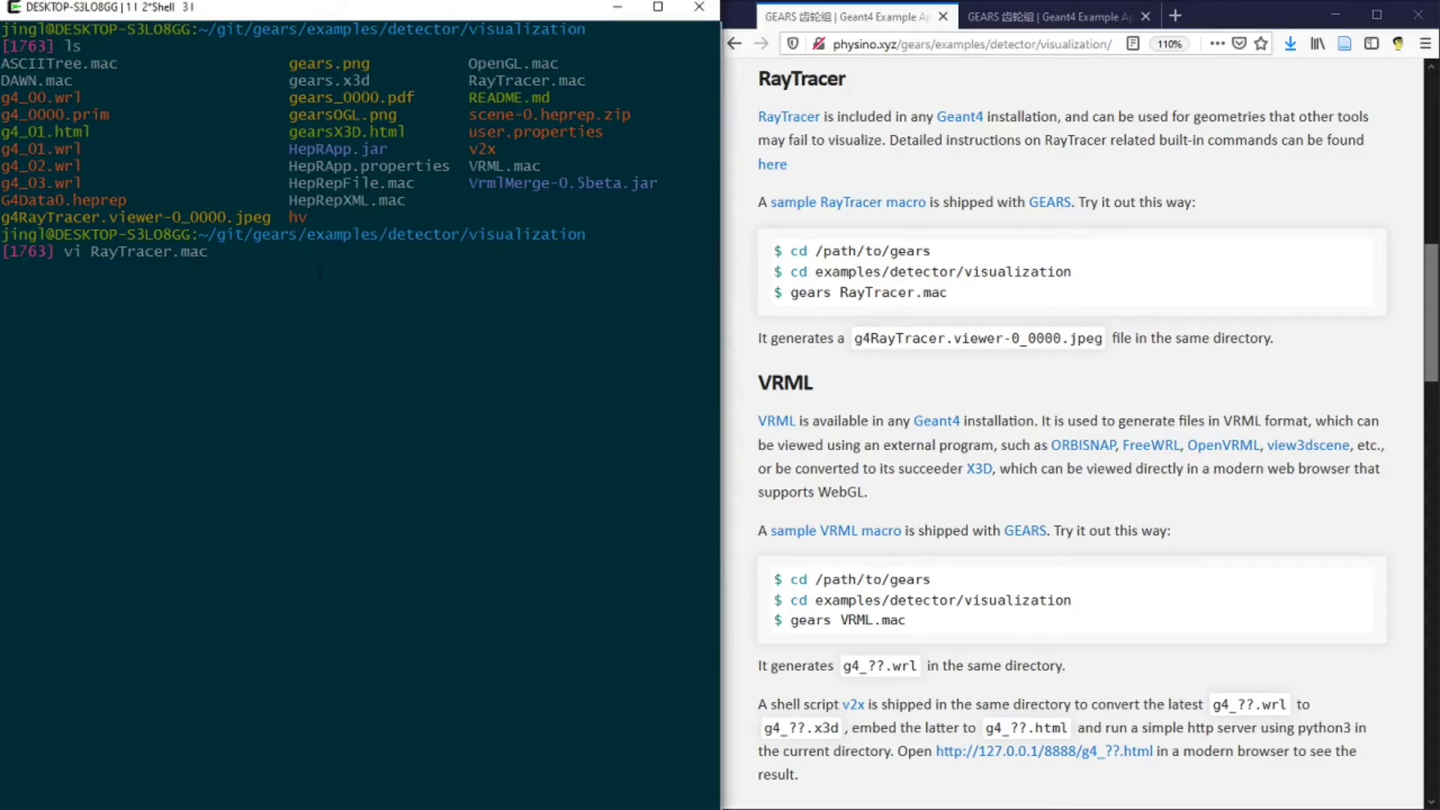
{"action": "type", "text": "vi RayTracer.mac"}
{"action": "key", "text": "Return"}
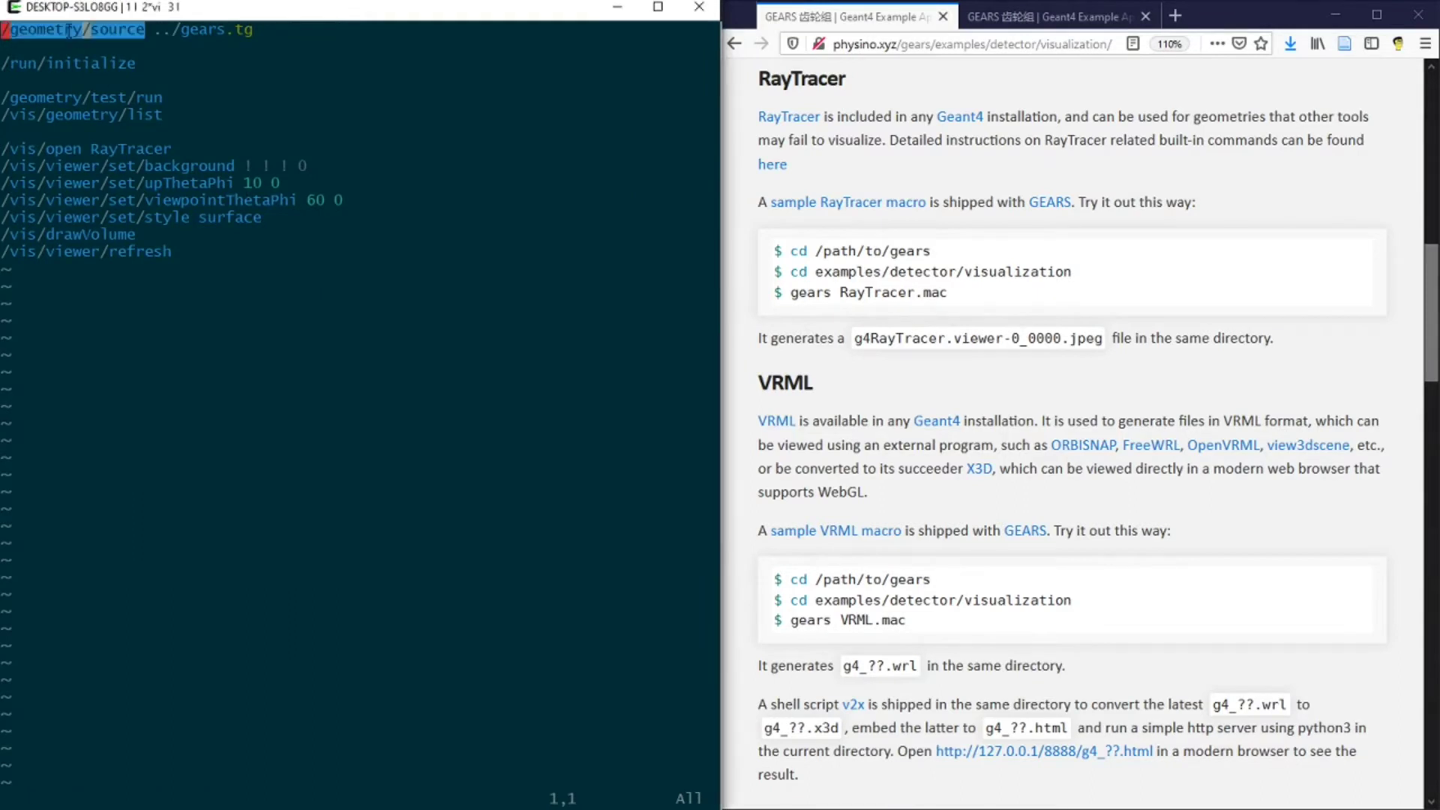
{"action": "double_click", "coordinate": [79, 64]}
{"action": "double_click", "coordinate": [78, 97]}
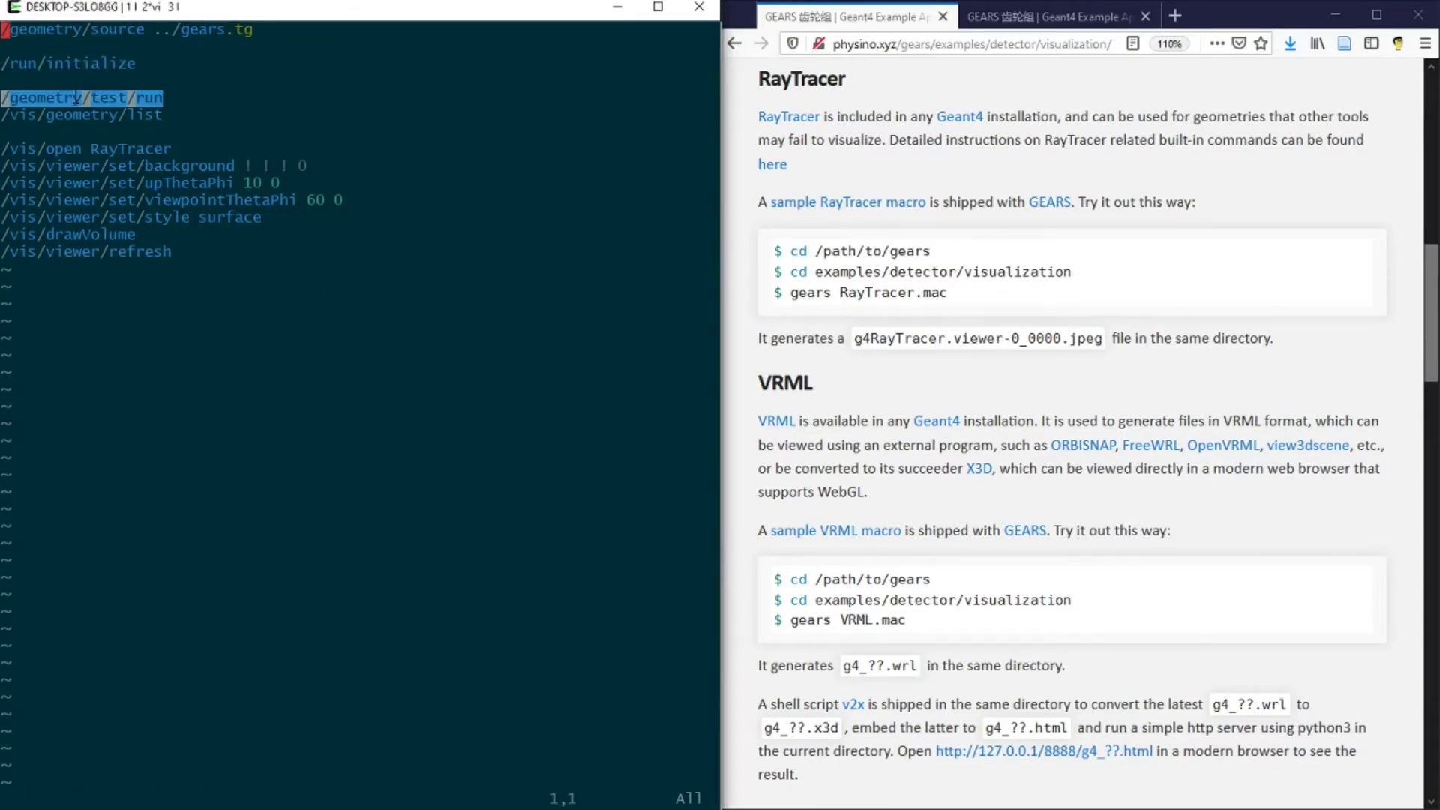
{"action": "double_click", "coordinate": [79, 115]}
{"action": "key", "text": "alt+Tab"}
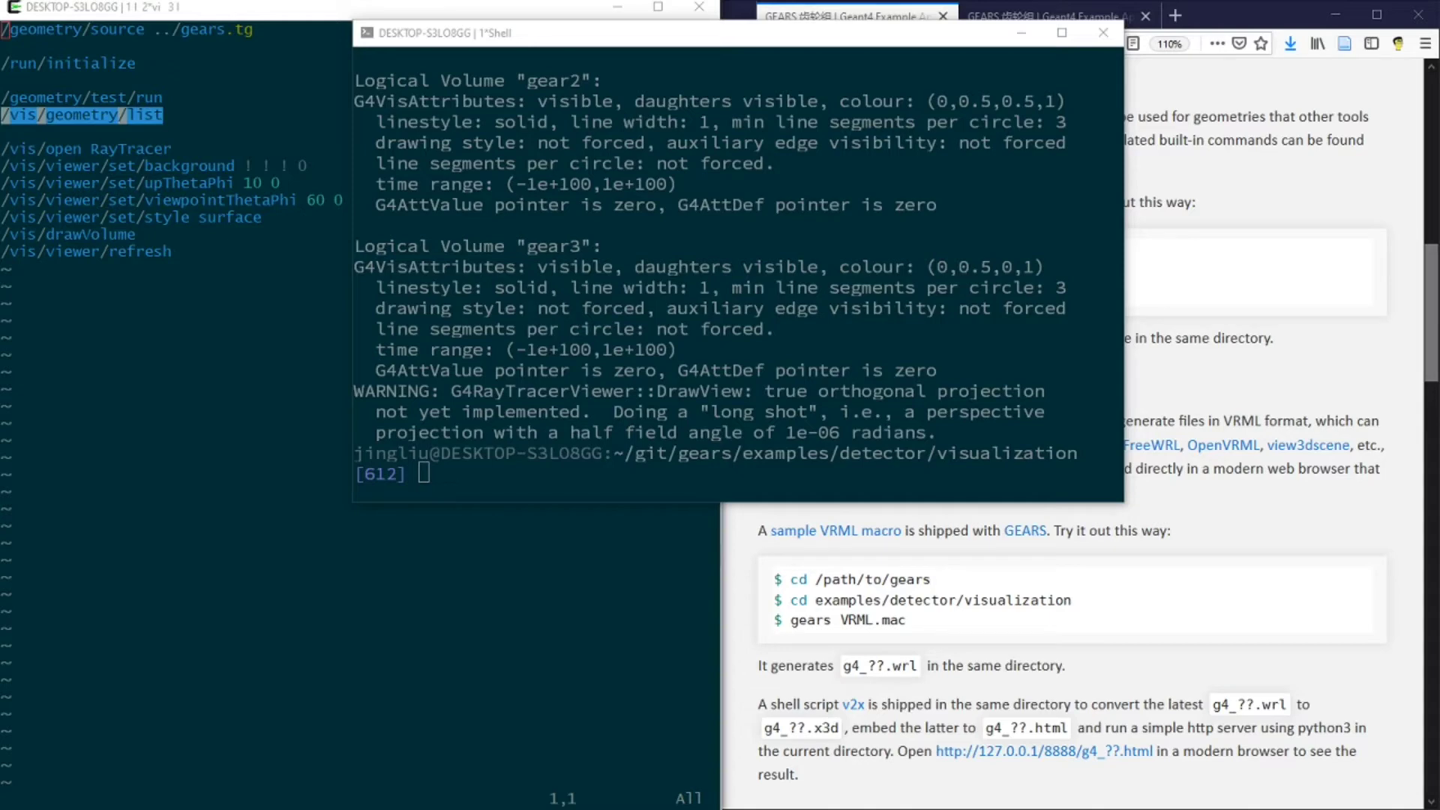
{"action": "double_click", "coordinate": [871, 101]}
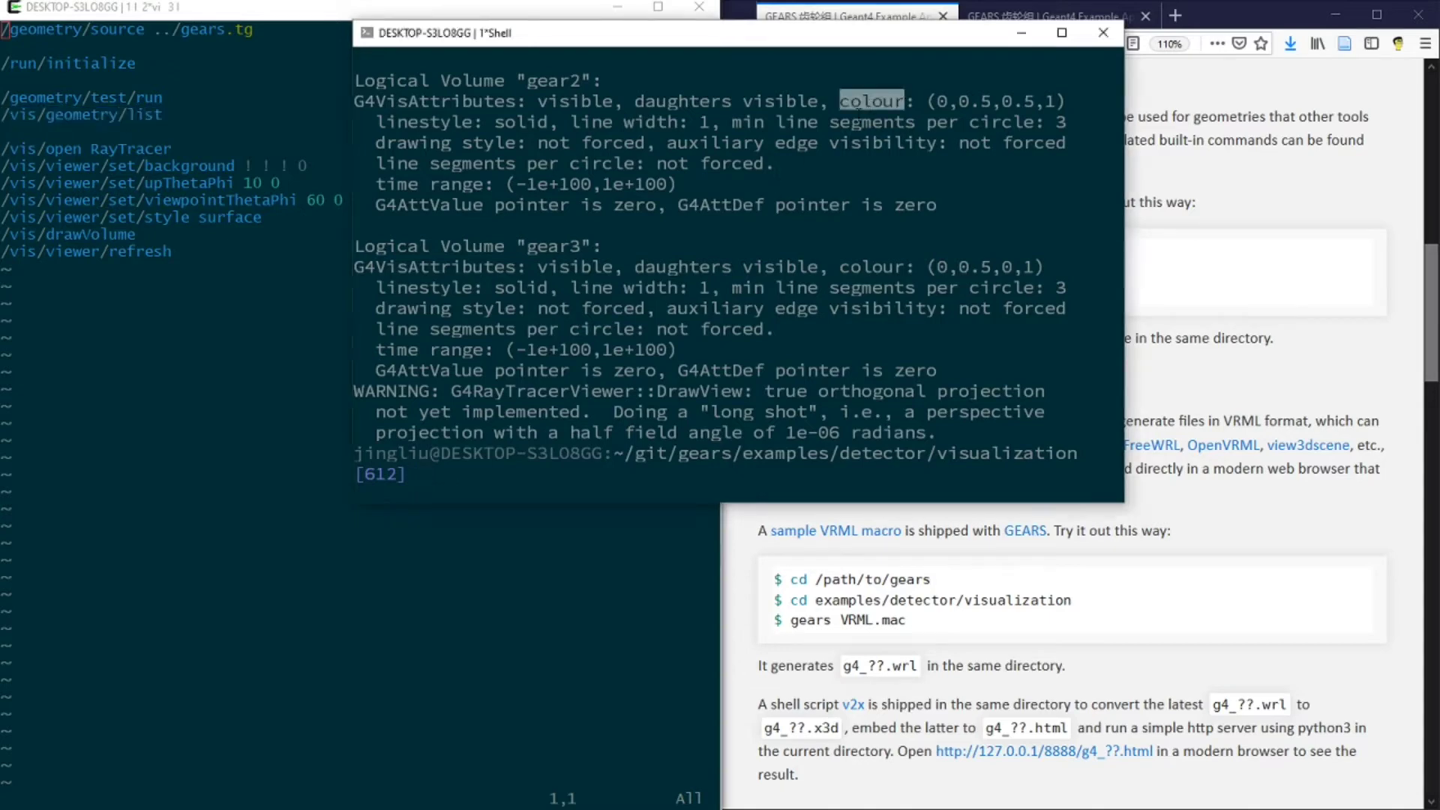
{"action": "double_click", "coordinate": [649, 122]}
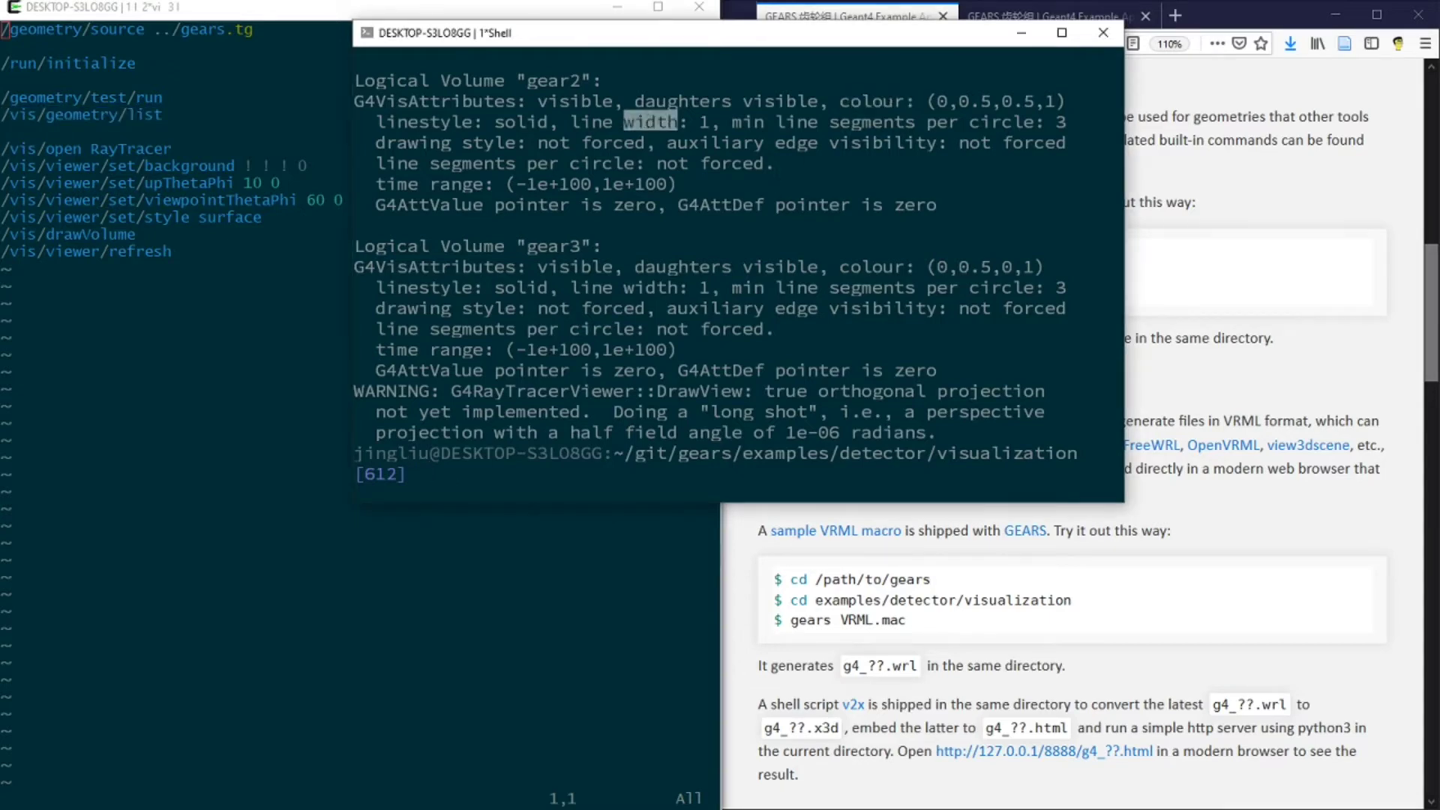
{"action": "key", "text": "super+Down"}
- Point out /vis/open RayTracer, drawVolume, background, style, viewpoint and refresh commands, then open the generated JPEG
{"action": "double_click", "coordinate": [132, 149]}
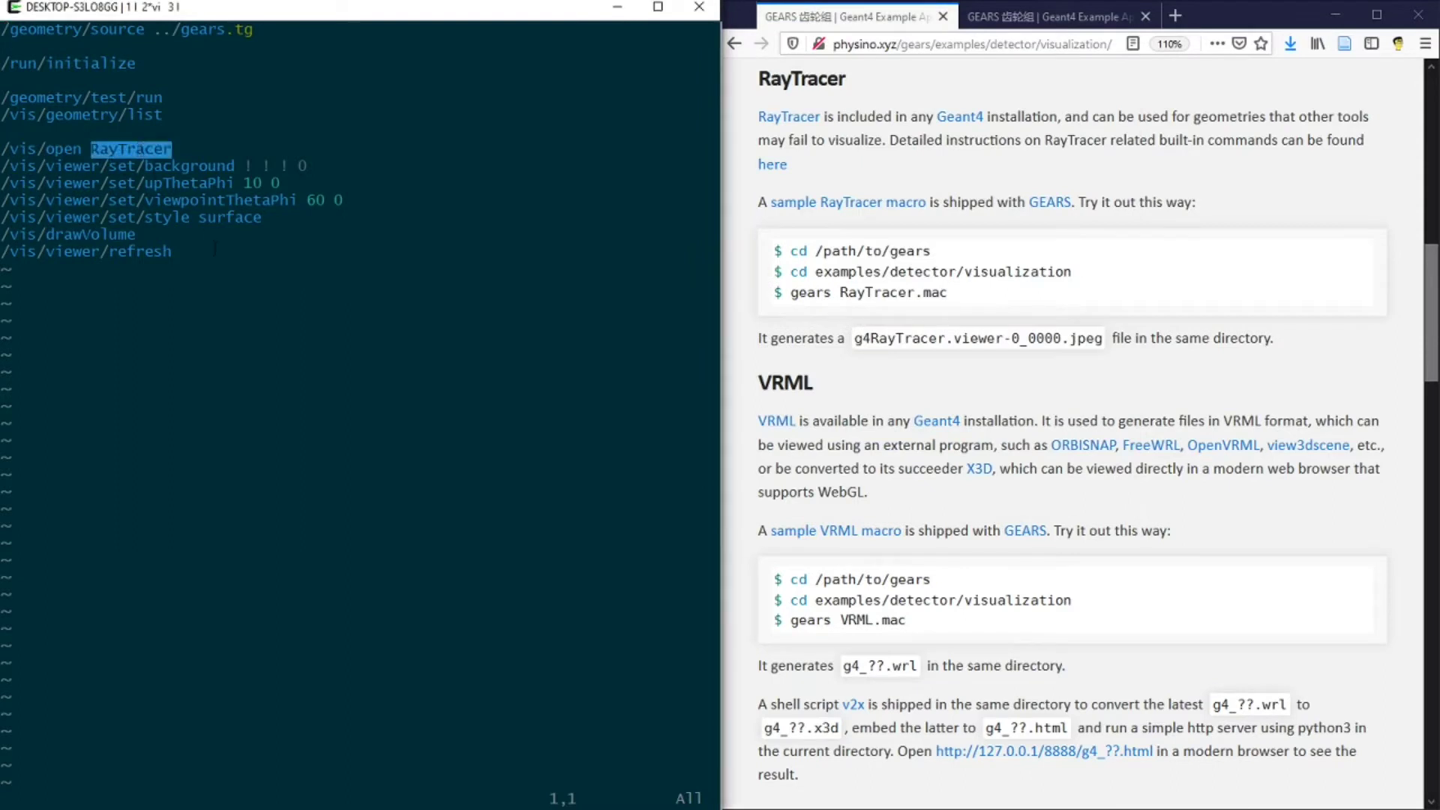
{"action": "double_click", "coordinate": [27, 148]}
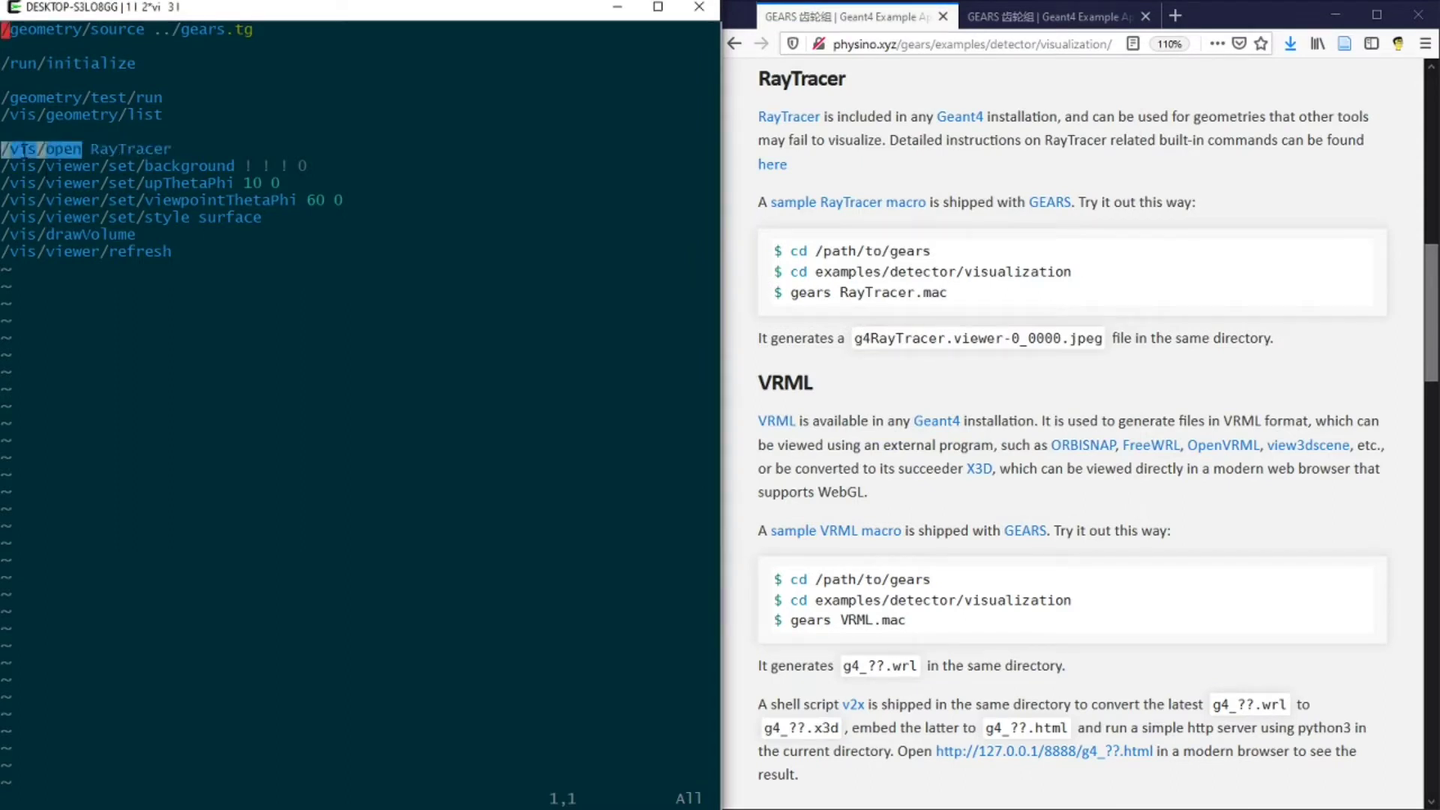
{"action": "double_click", "coordinate": [131, 148]}
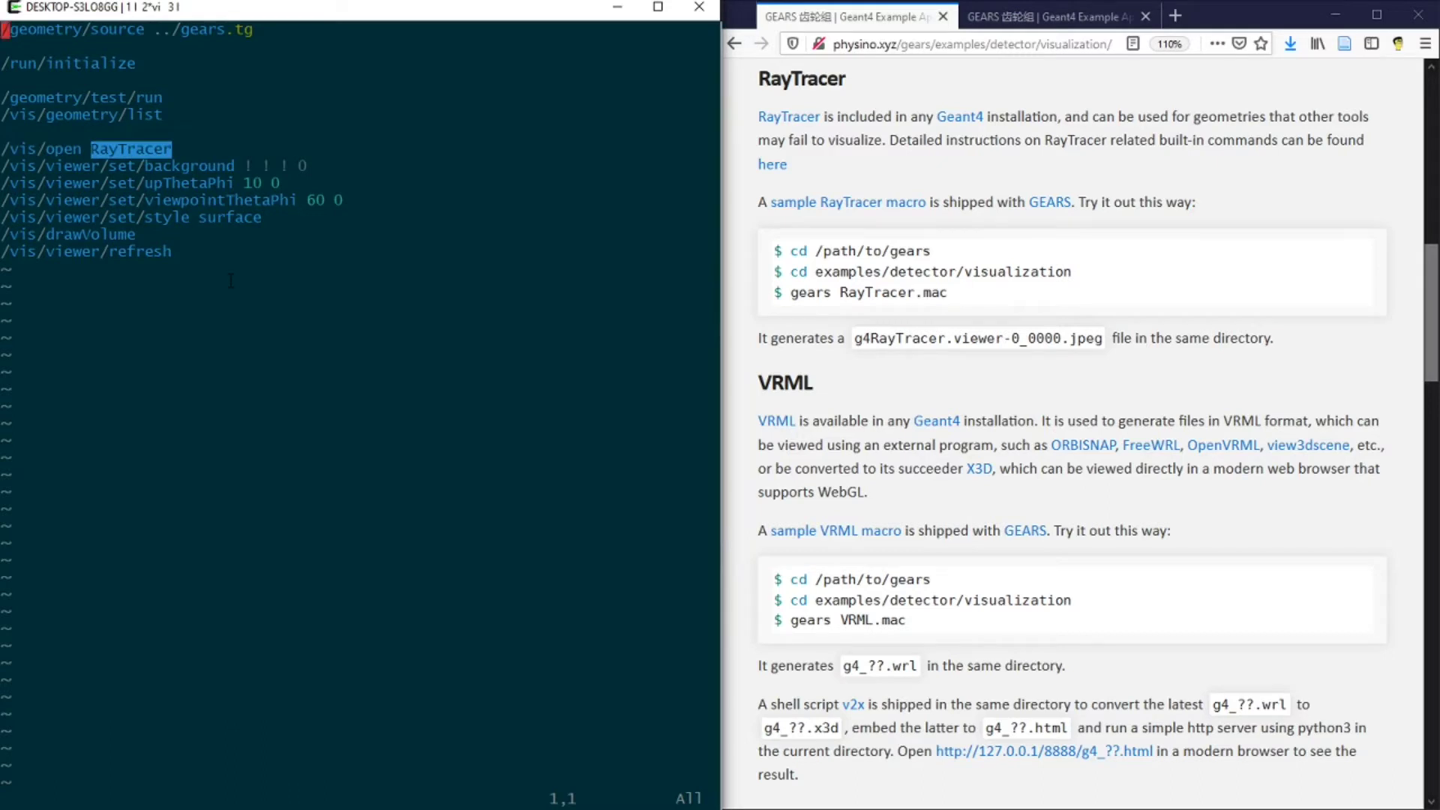
{"action": "key", "text": "alt+Tab"}
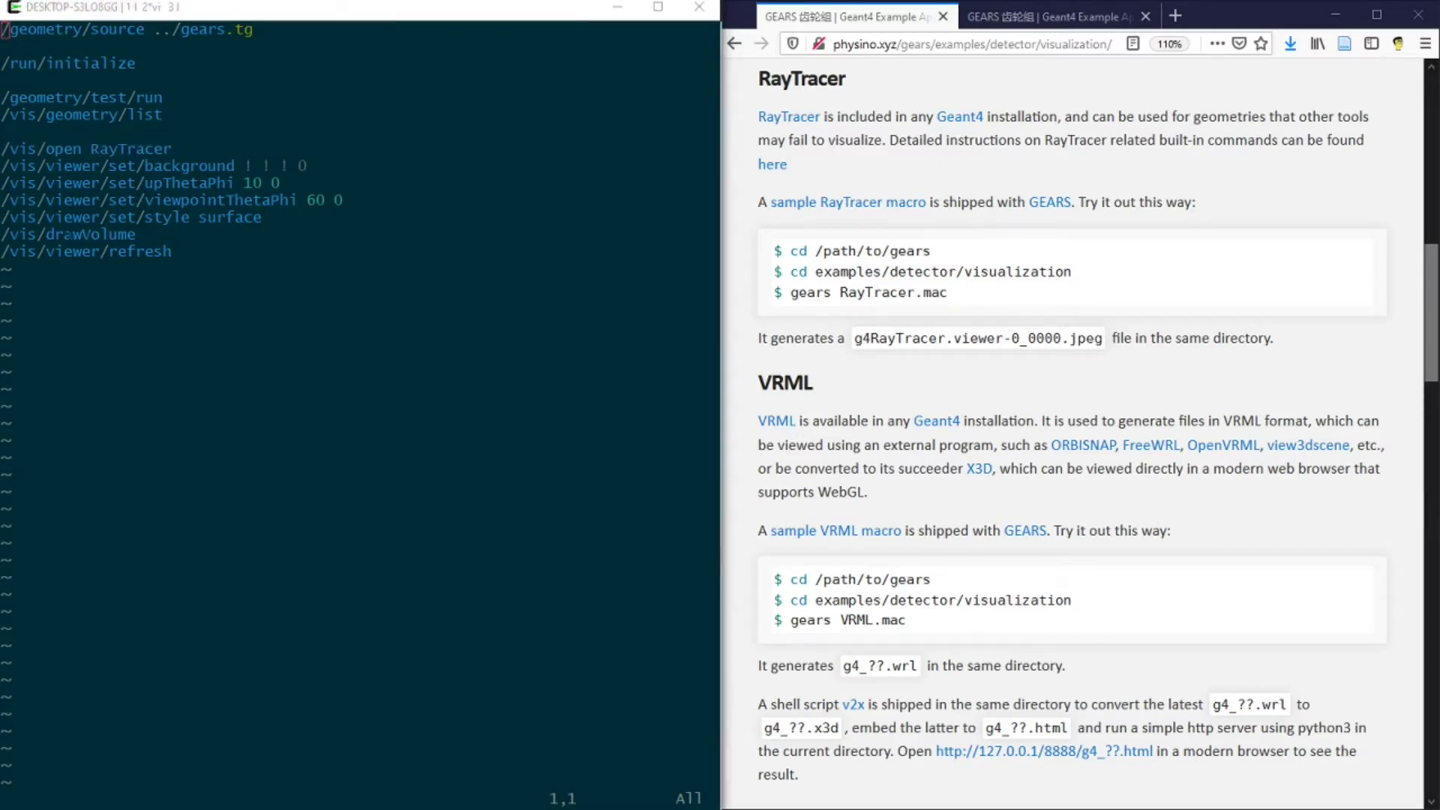
{"action": "double_click", "coordinate": [68, 235]}
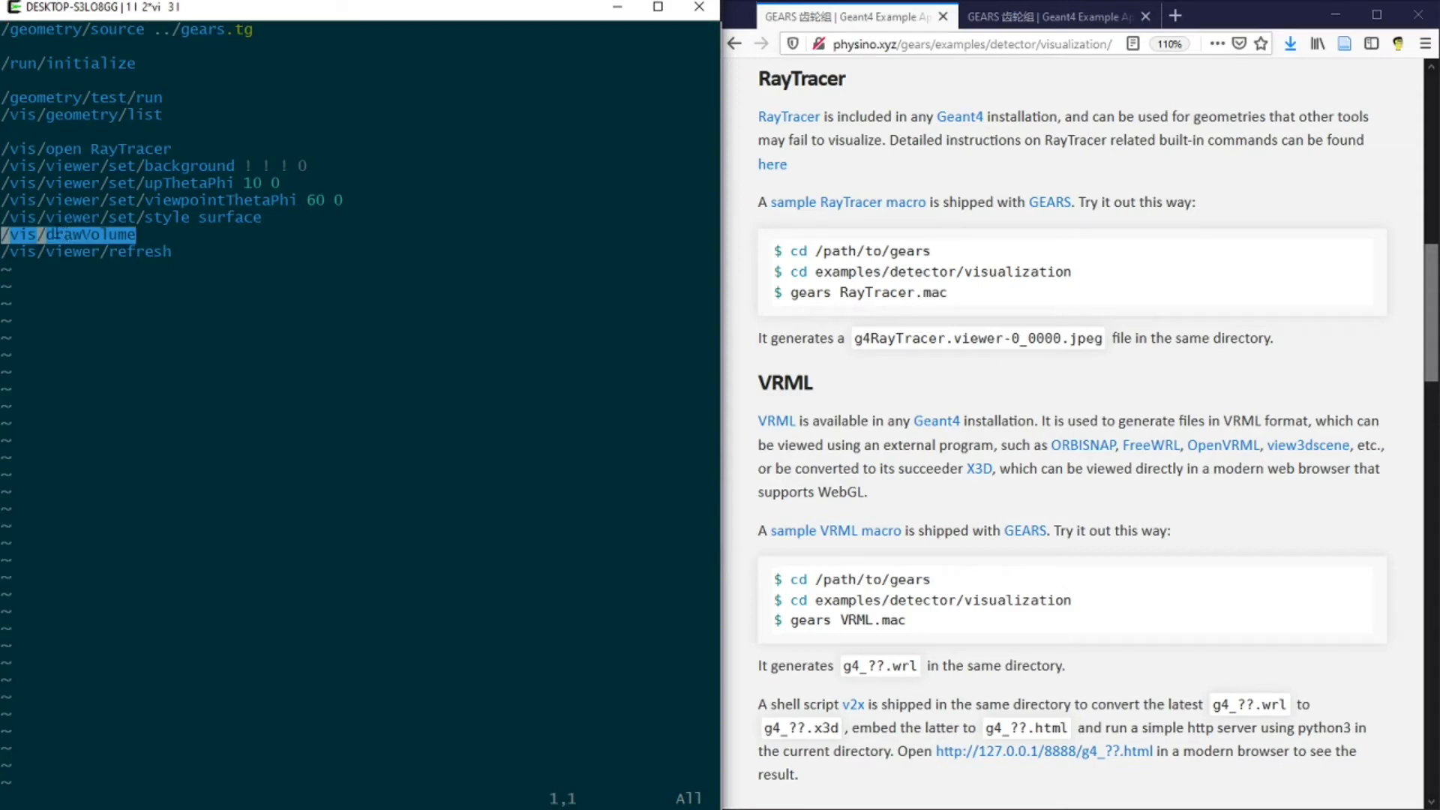
{"action": "double_click", "coordinate": [204, 166]}
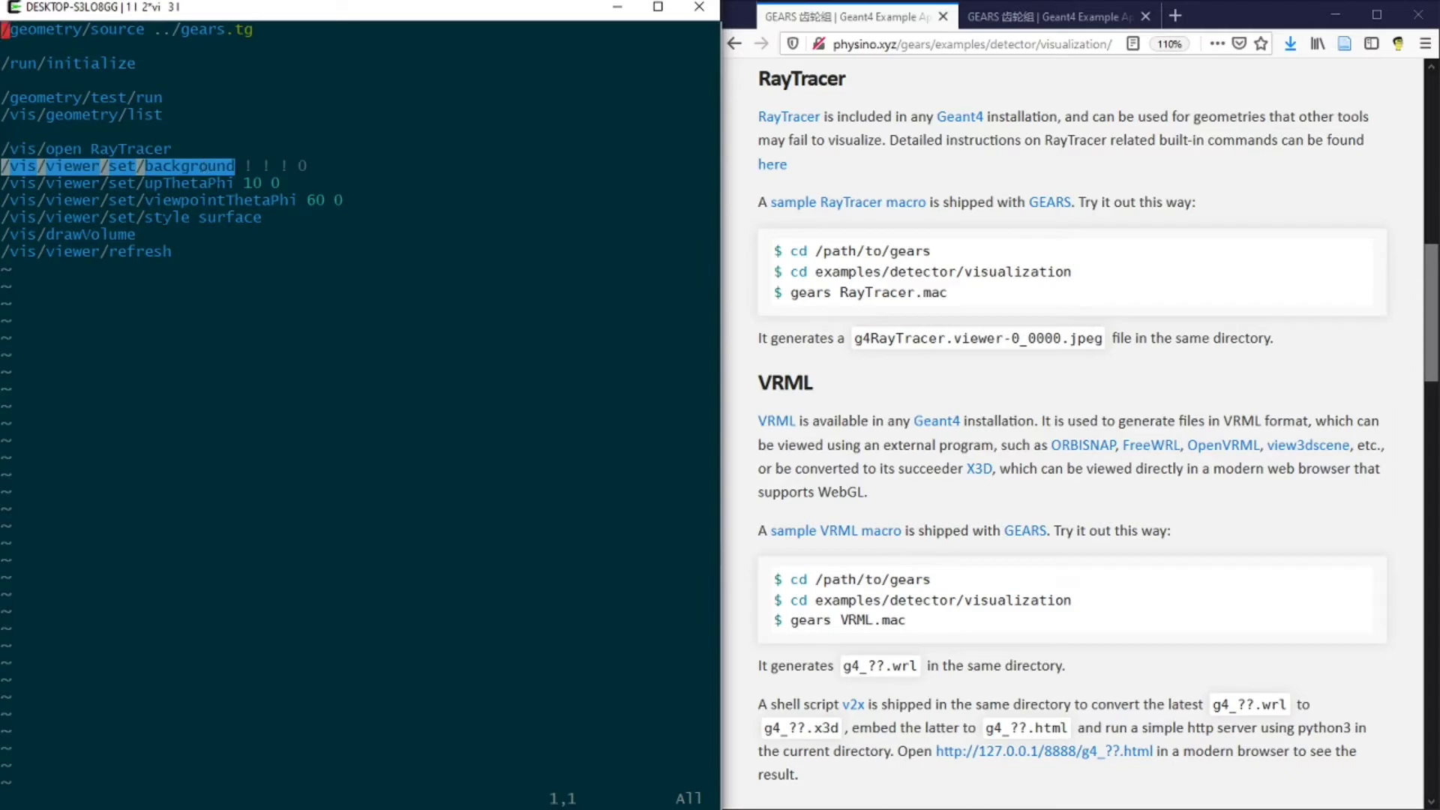
{"action": "double_click", "coordinate": [169, 218]}
{"action": "double_click", "coordinate": [206, 201]}
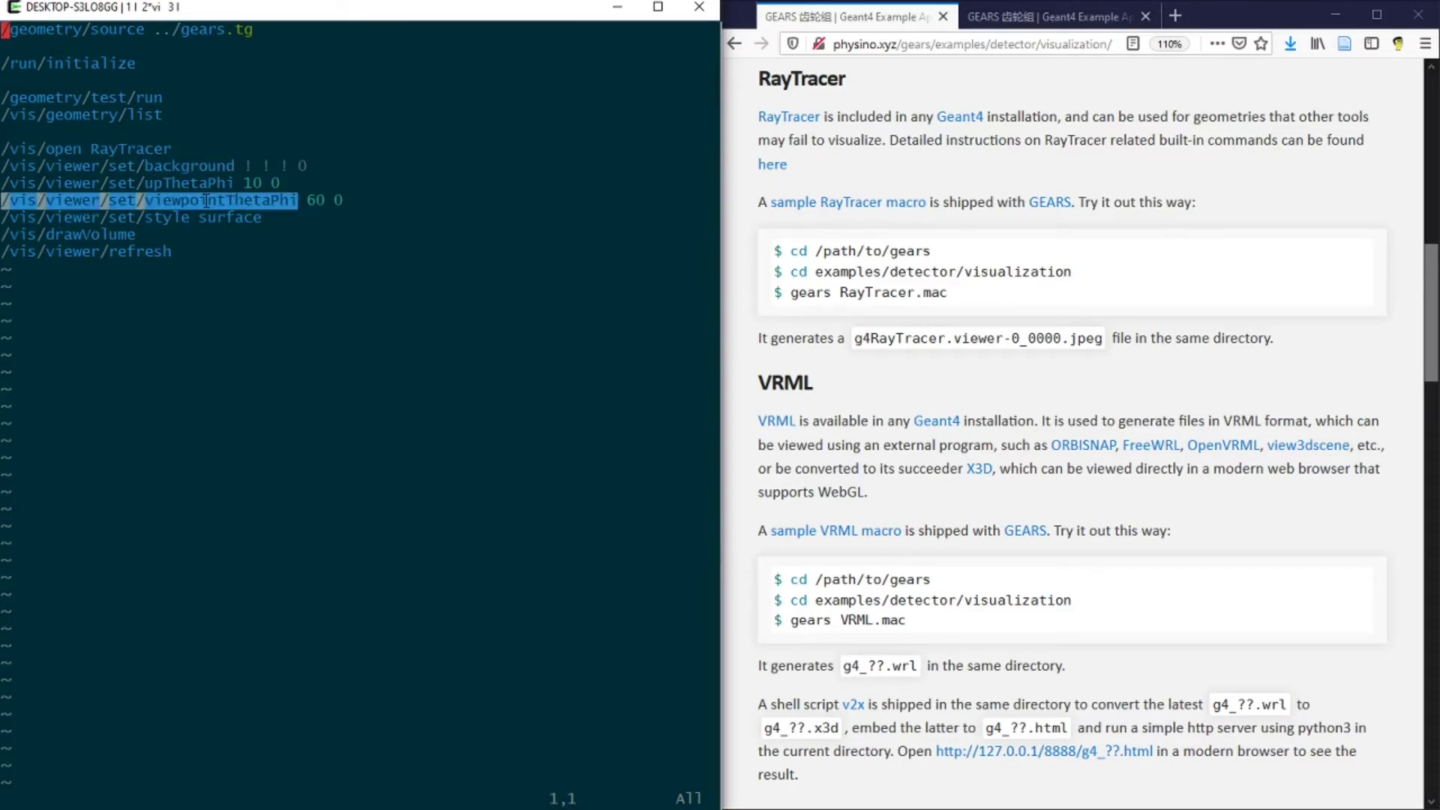
{"action": "key", "text": "Escape"}
{"action": "double_click", "coordinate": [86, 252]}
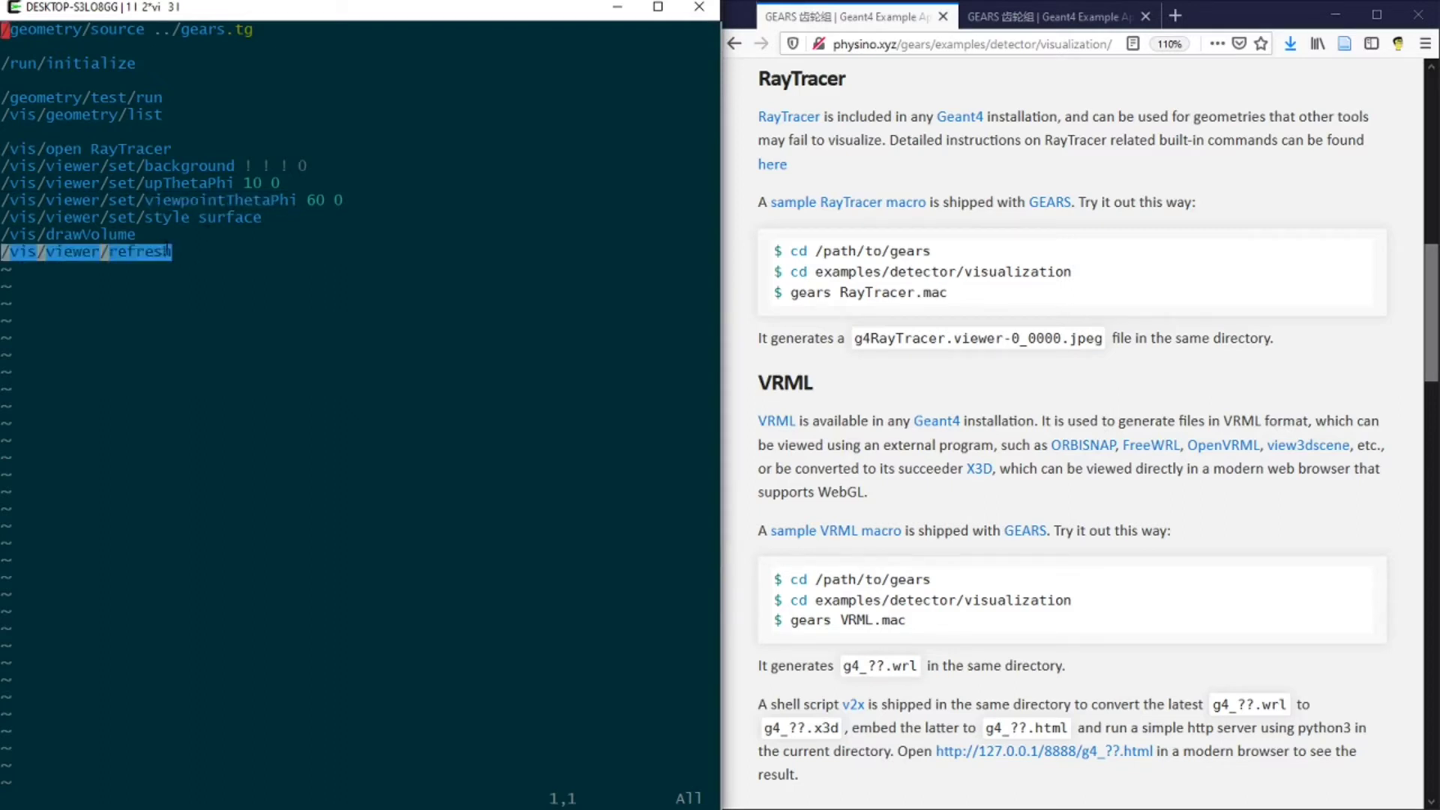
{"action": "left_click_drag", "start_coordinate": [760, 337], "coordinate": [1114, 339]}
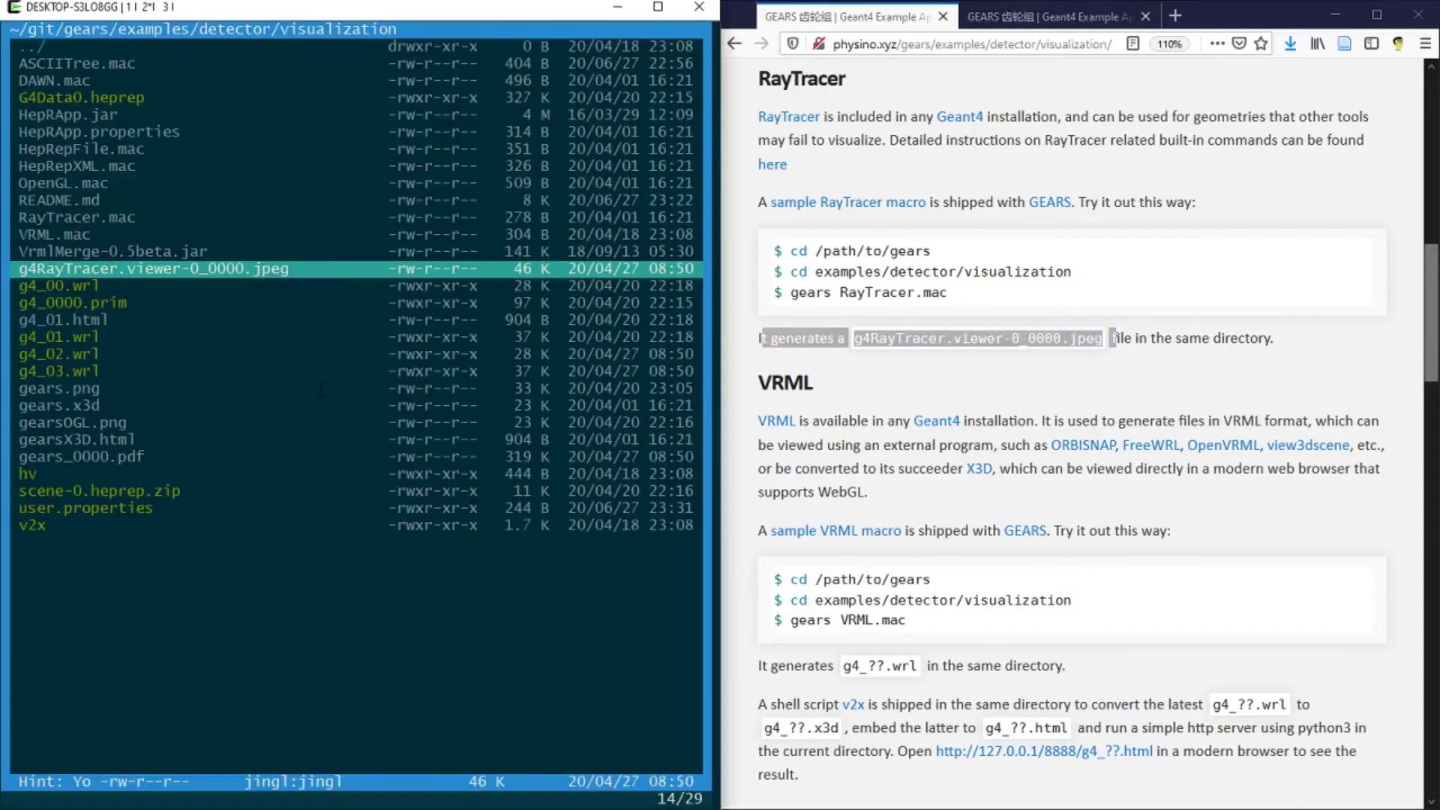
{"action": "key", "text": "Return"}
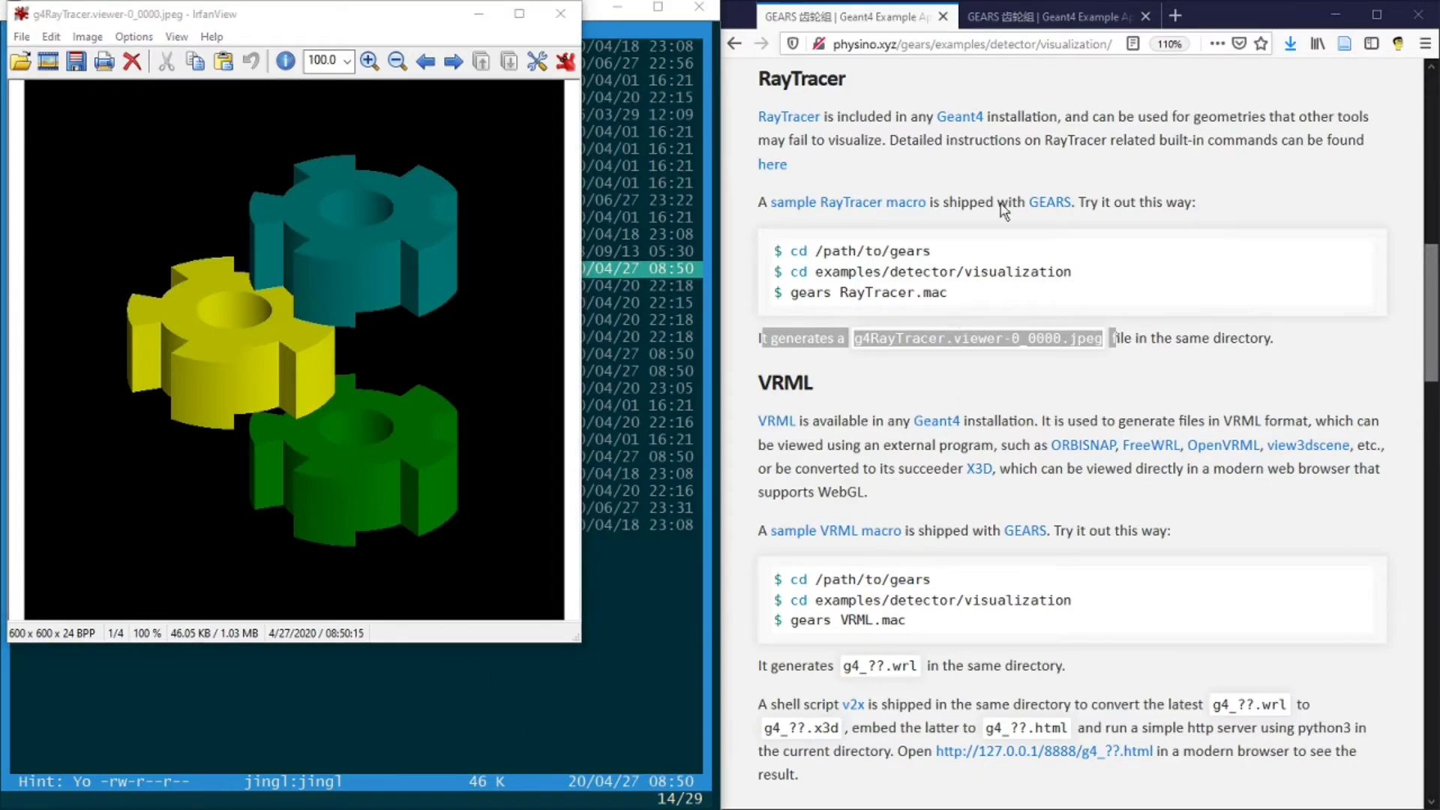
- Point out 'used', 'geometries' and 'fail' in the RayTracer paragraph, then switch to VRML.mac on GitHub
{"action": "left_click", "coordinate": [1159, 120]}
{"action": "double_click", "coordinate": [1159, 120]}
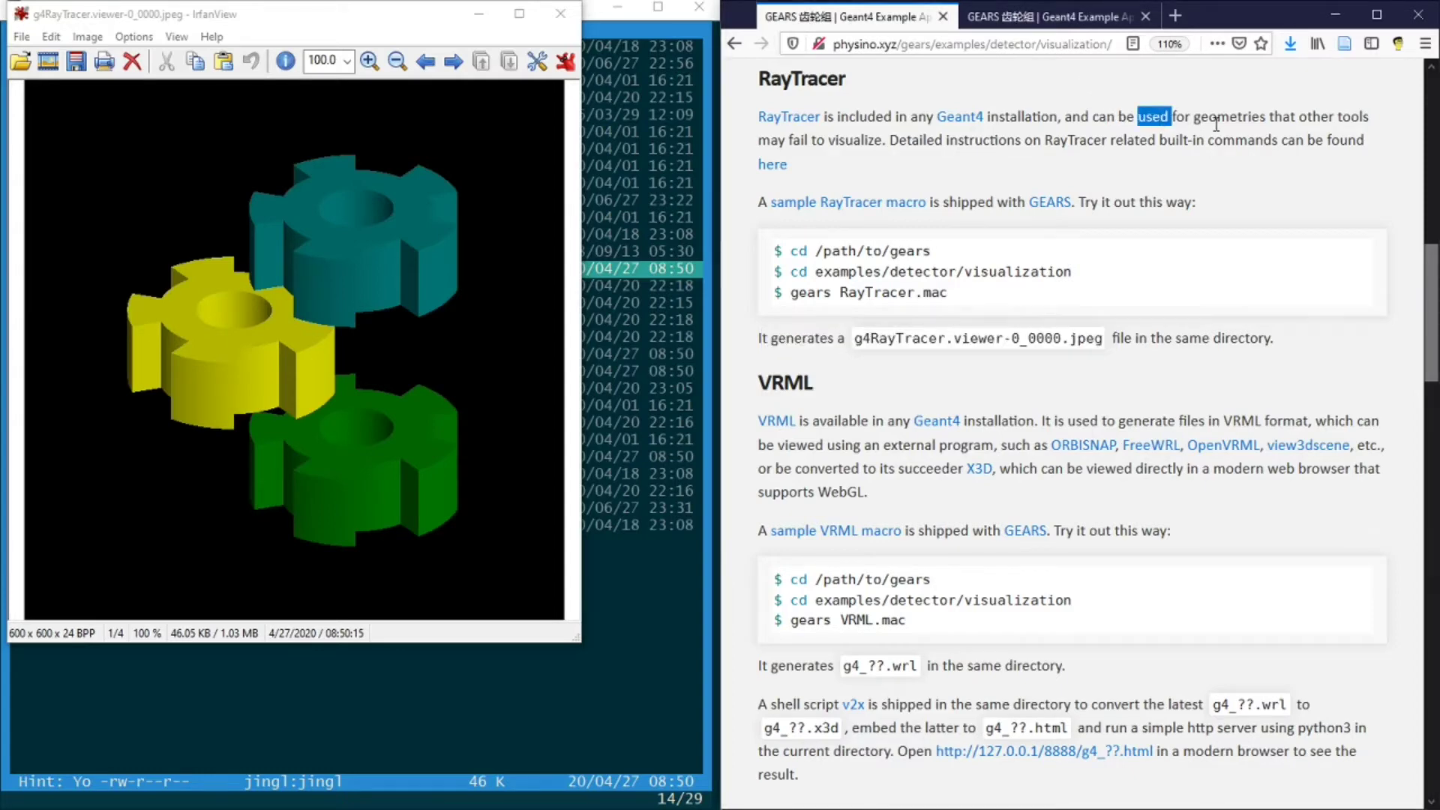
{"action": "double_click", "coordinate": [1217, 120]}
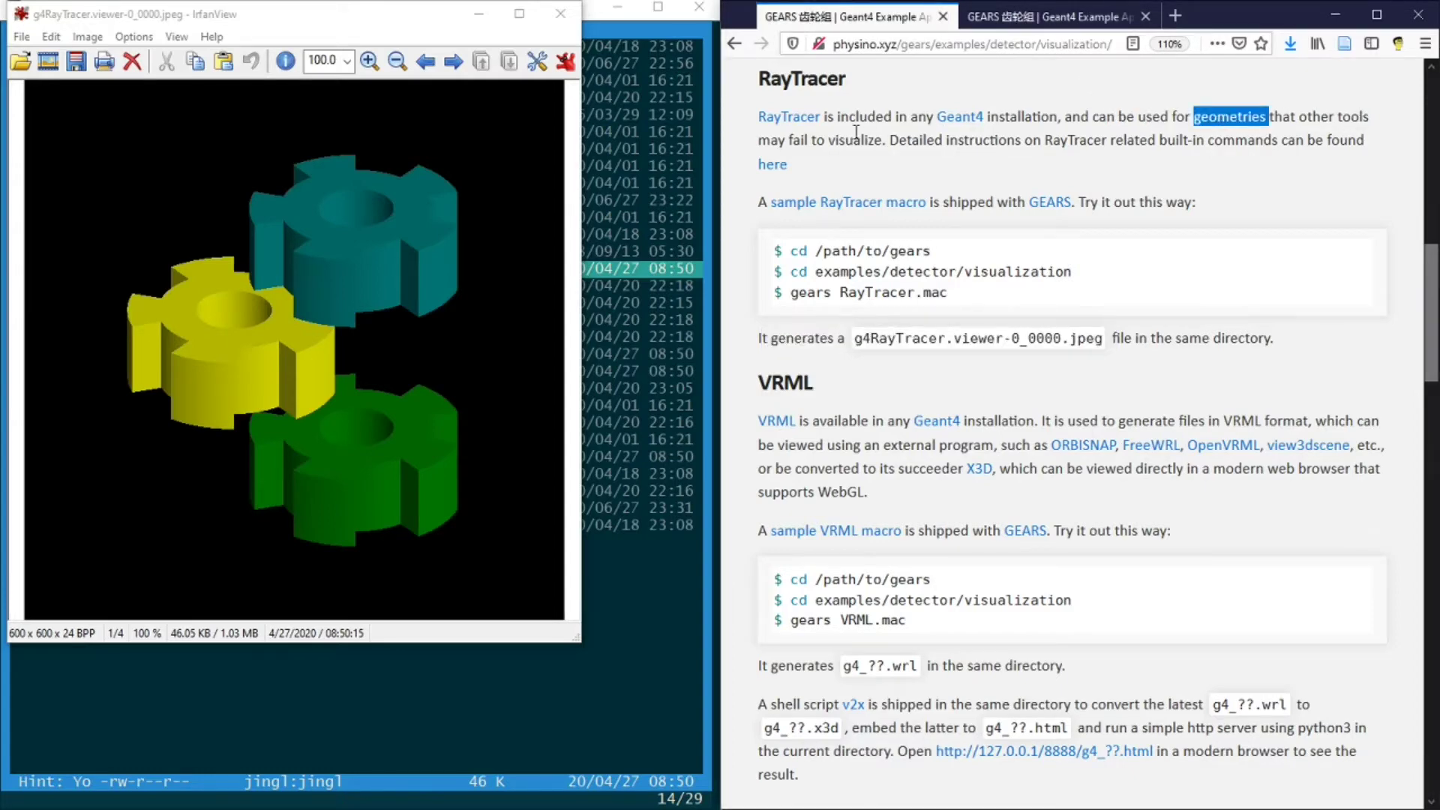
{"action": "double_click", "coordinate": [799, 140]}
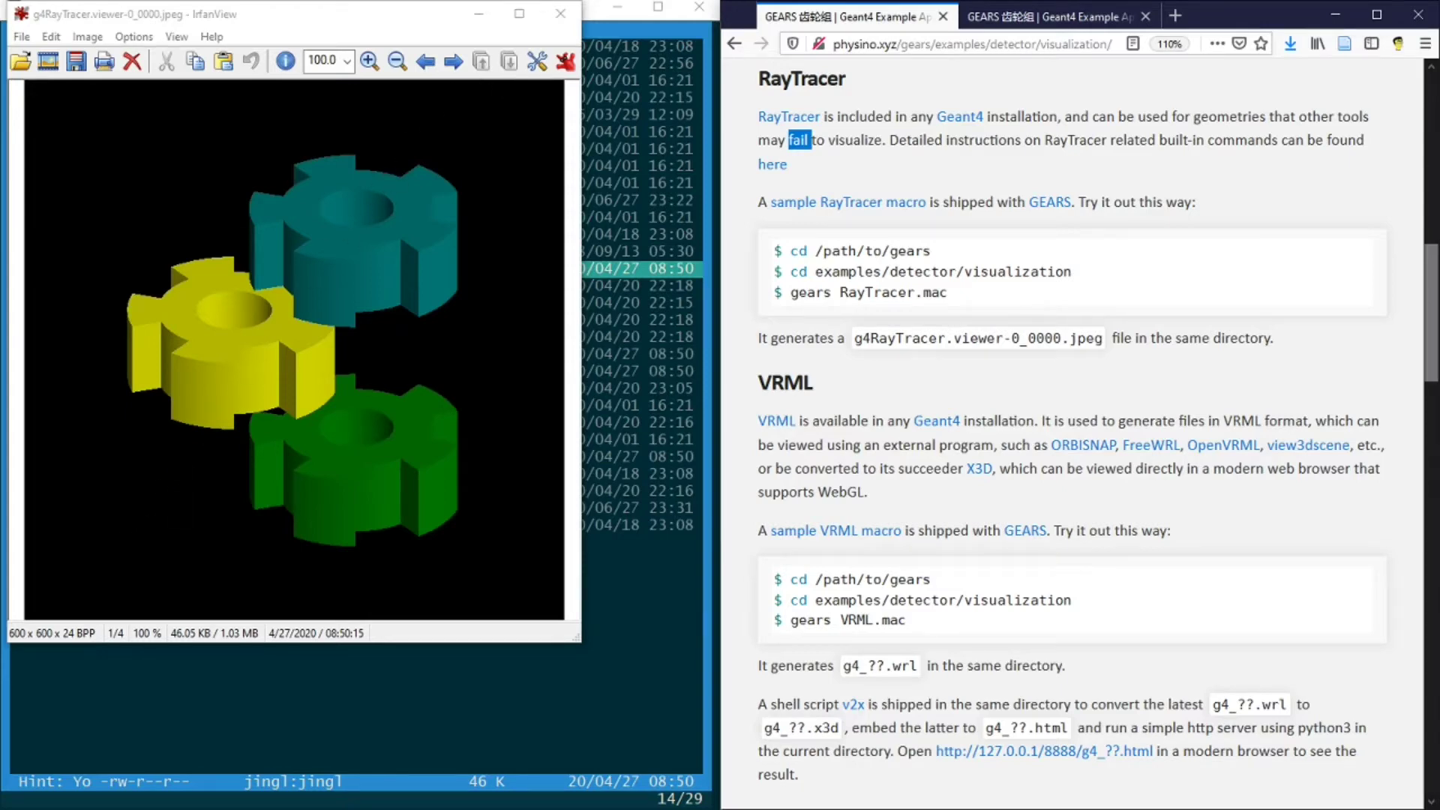
{"action": "key", "text": "alt+Tab"}
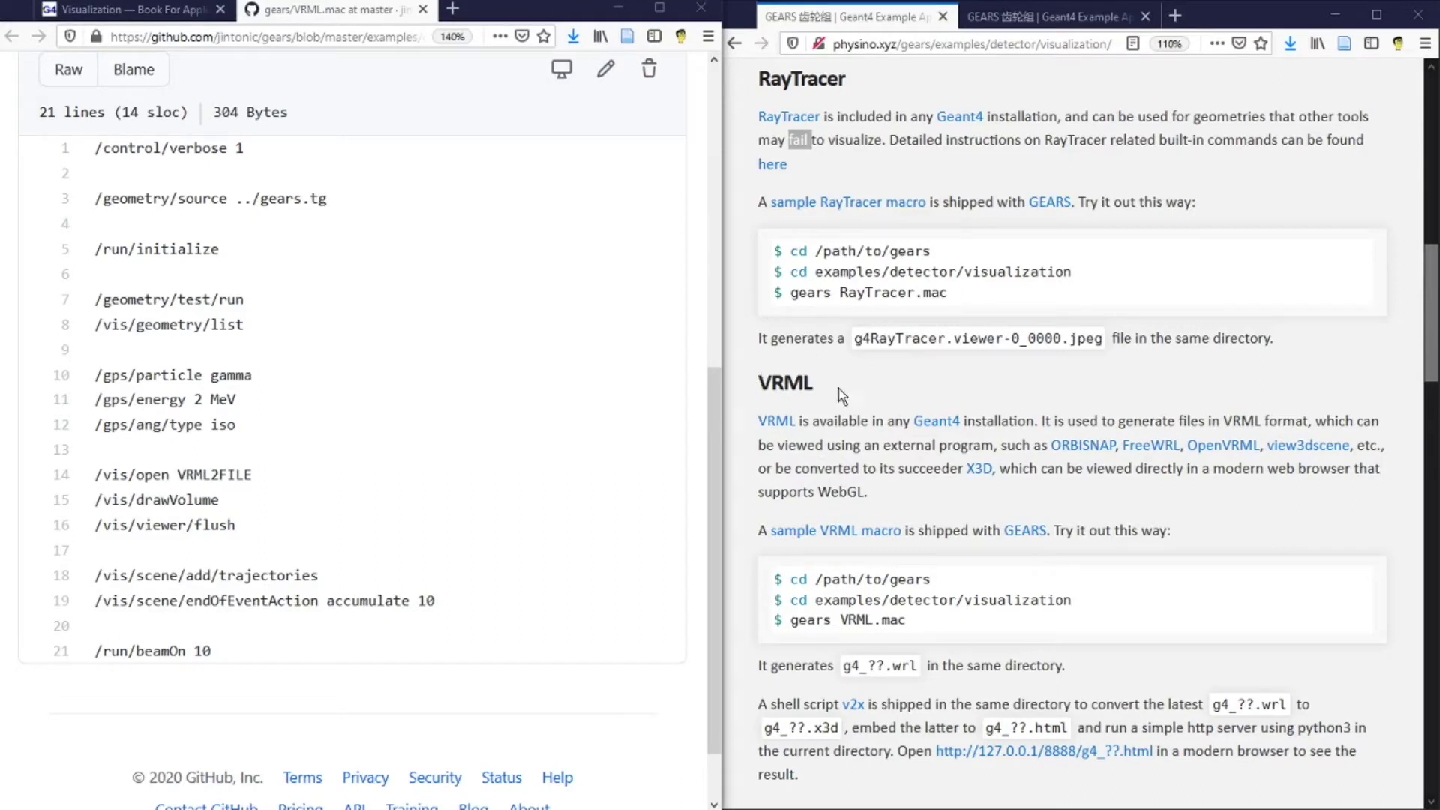
- Highlight the VRML2FILE driver, drawVolume and viewer flush on lines 14–16 of VRML.mac
{"action": "left_click", "coordinate": [780, 377]}
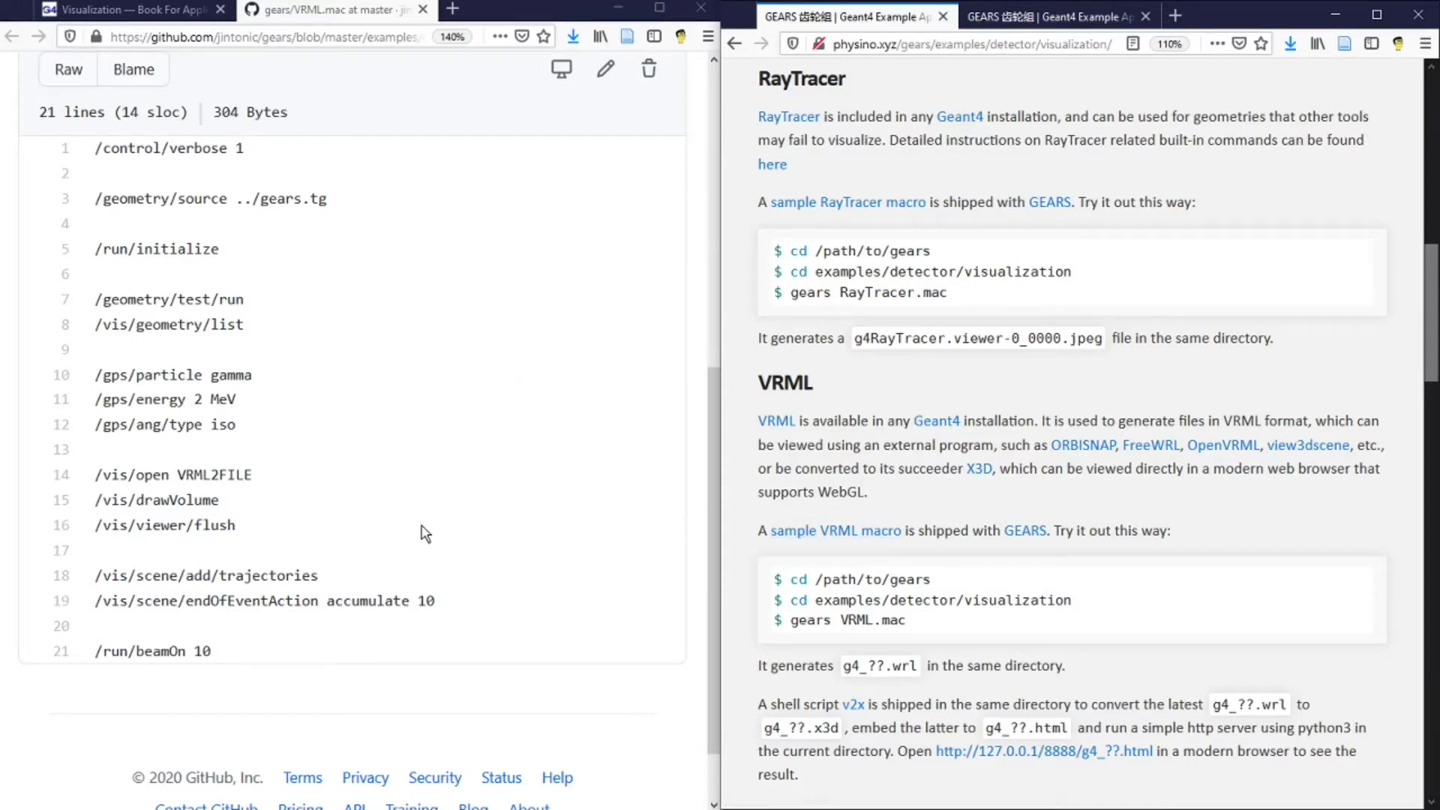
{"action": "double_click", "coordinate": [212, 474]}
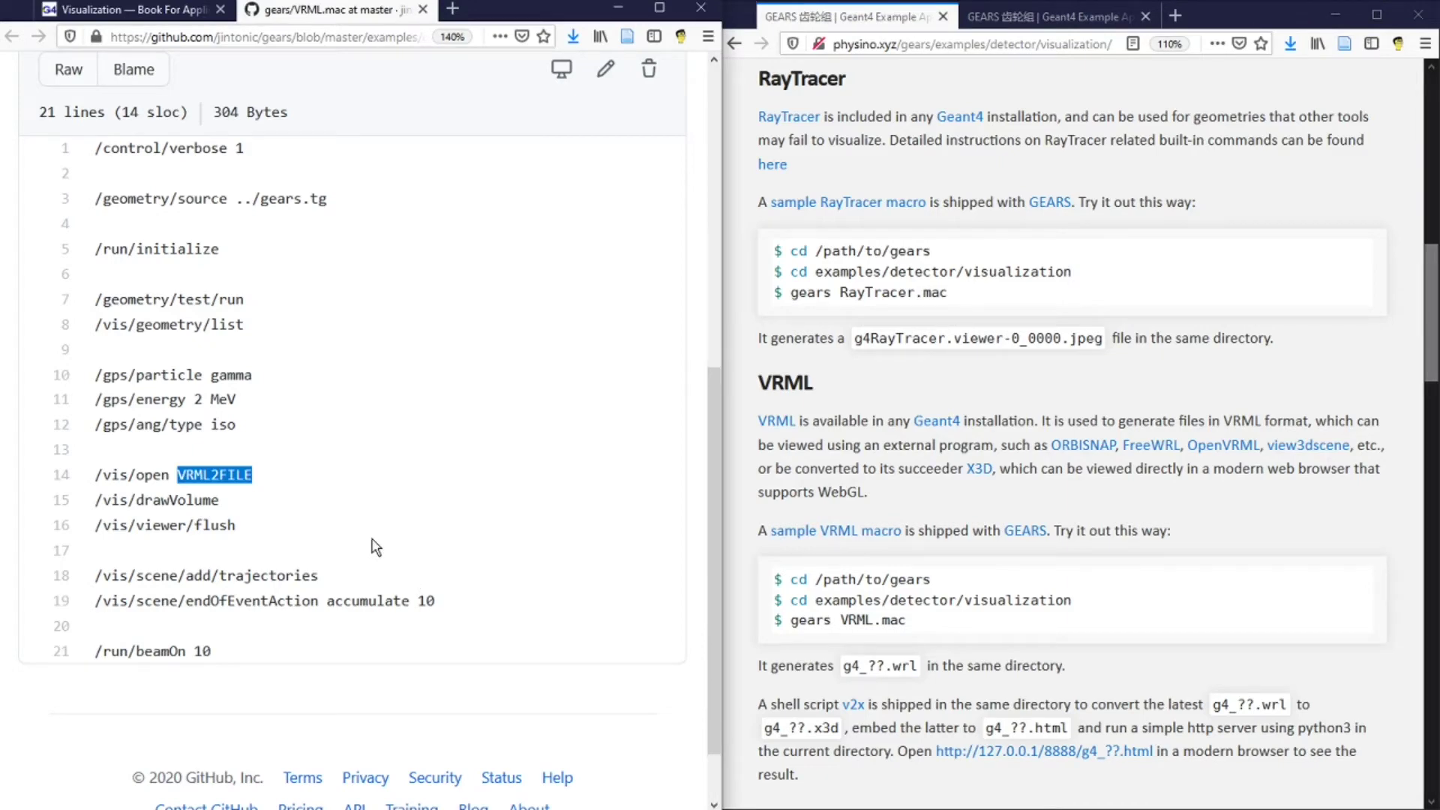
{"action": "left_click", "coordinate": [303, 496]}
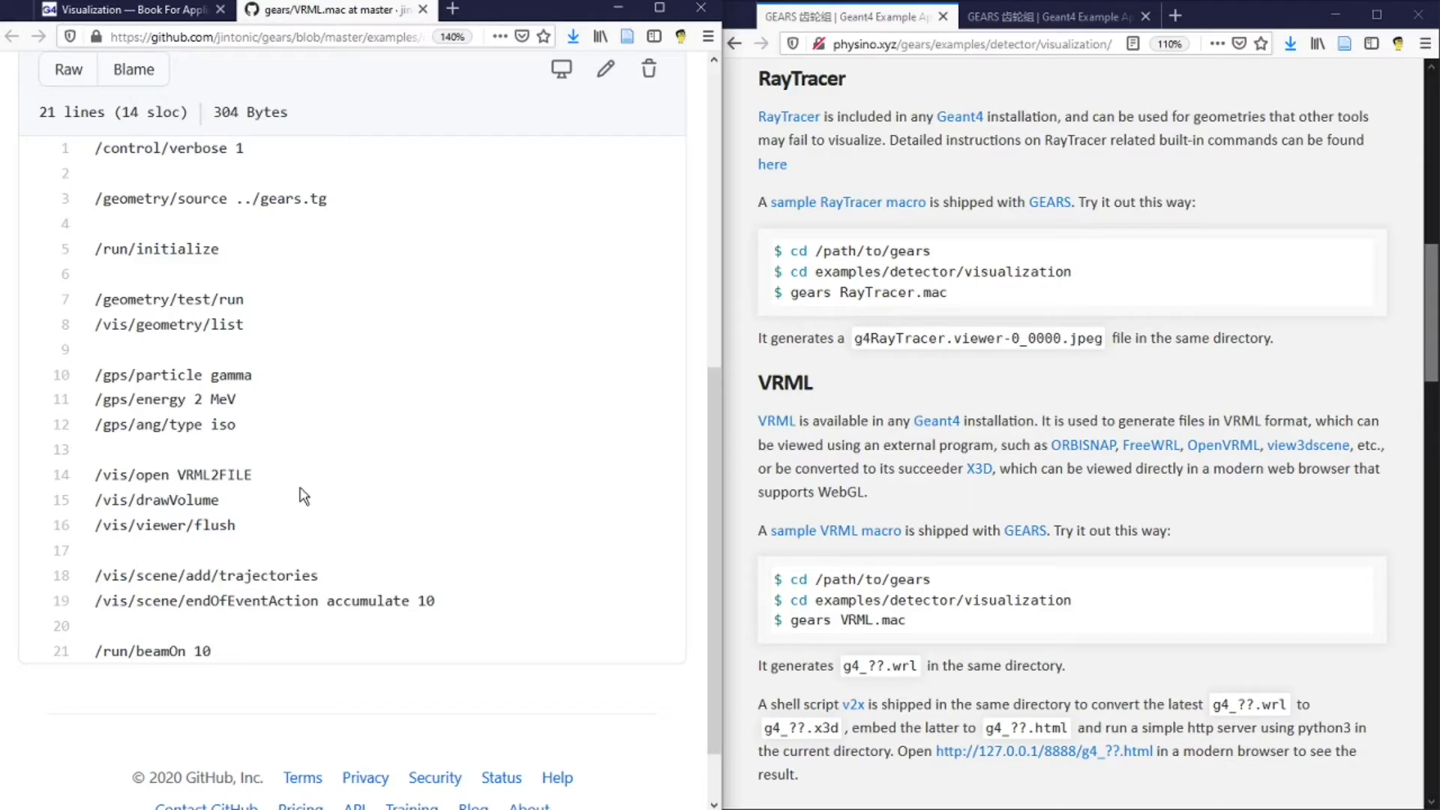
{"action": "double_click", "coordinate": [236, 474]}
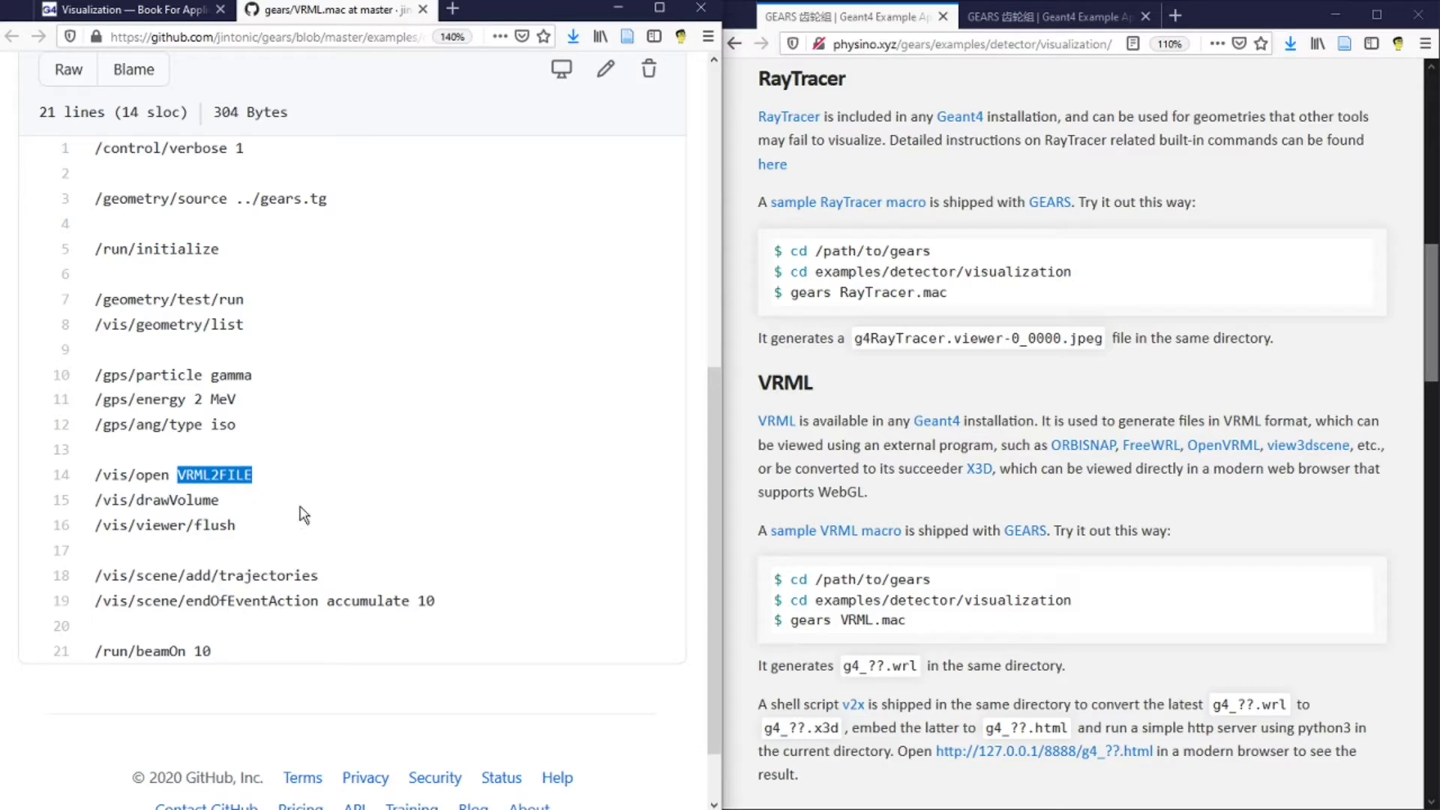
{"action": "left_click", "coordinate": [185, 499]}
{"action": "double_click", "coordinate": [180, 498]}
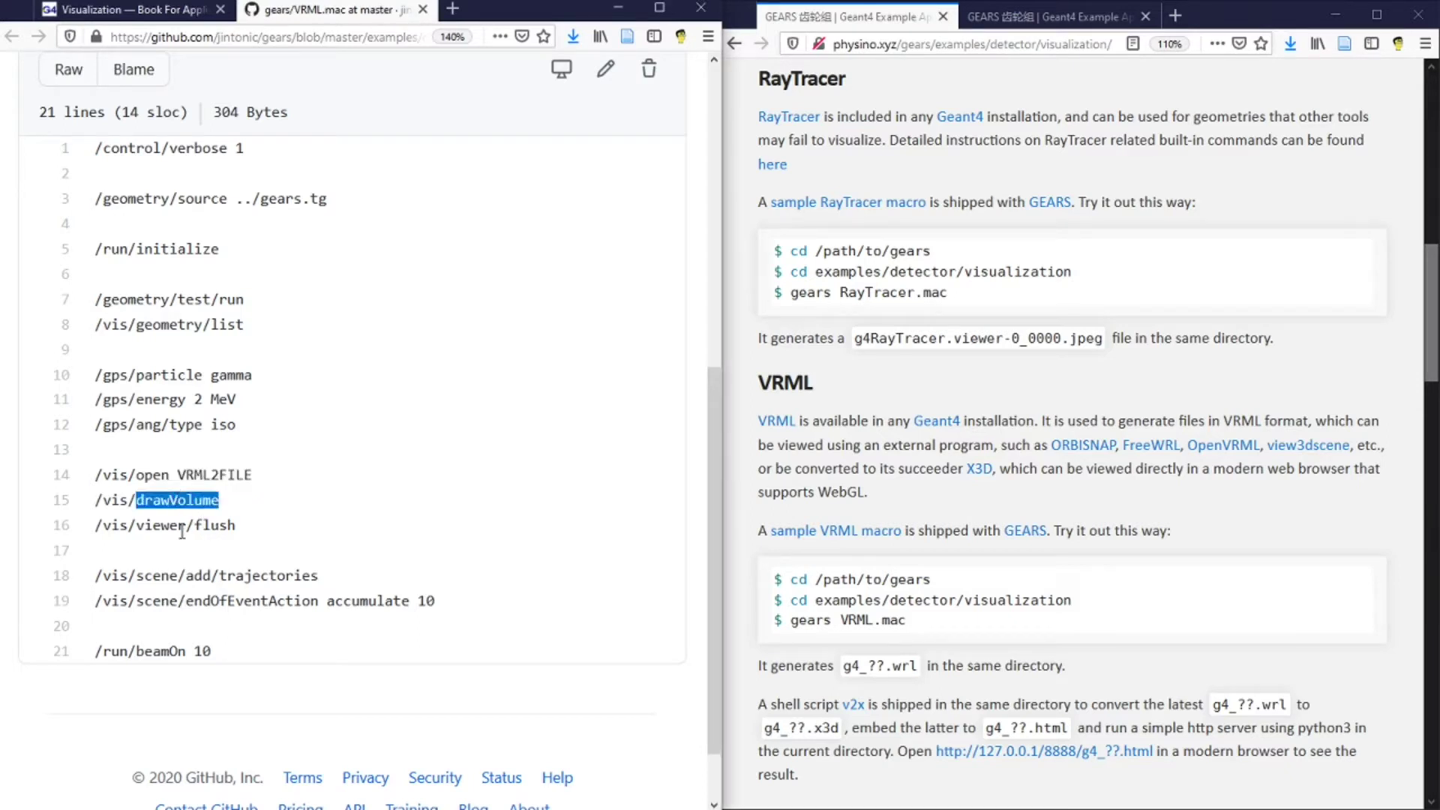
{"action": "double_click", "coordinate": [159, 525]}
{"action": "left_click", "coordinate": [214, 525]}
{"action": "double_click", "coordinate": [213, 525]}
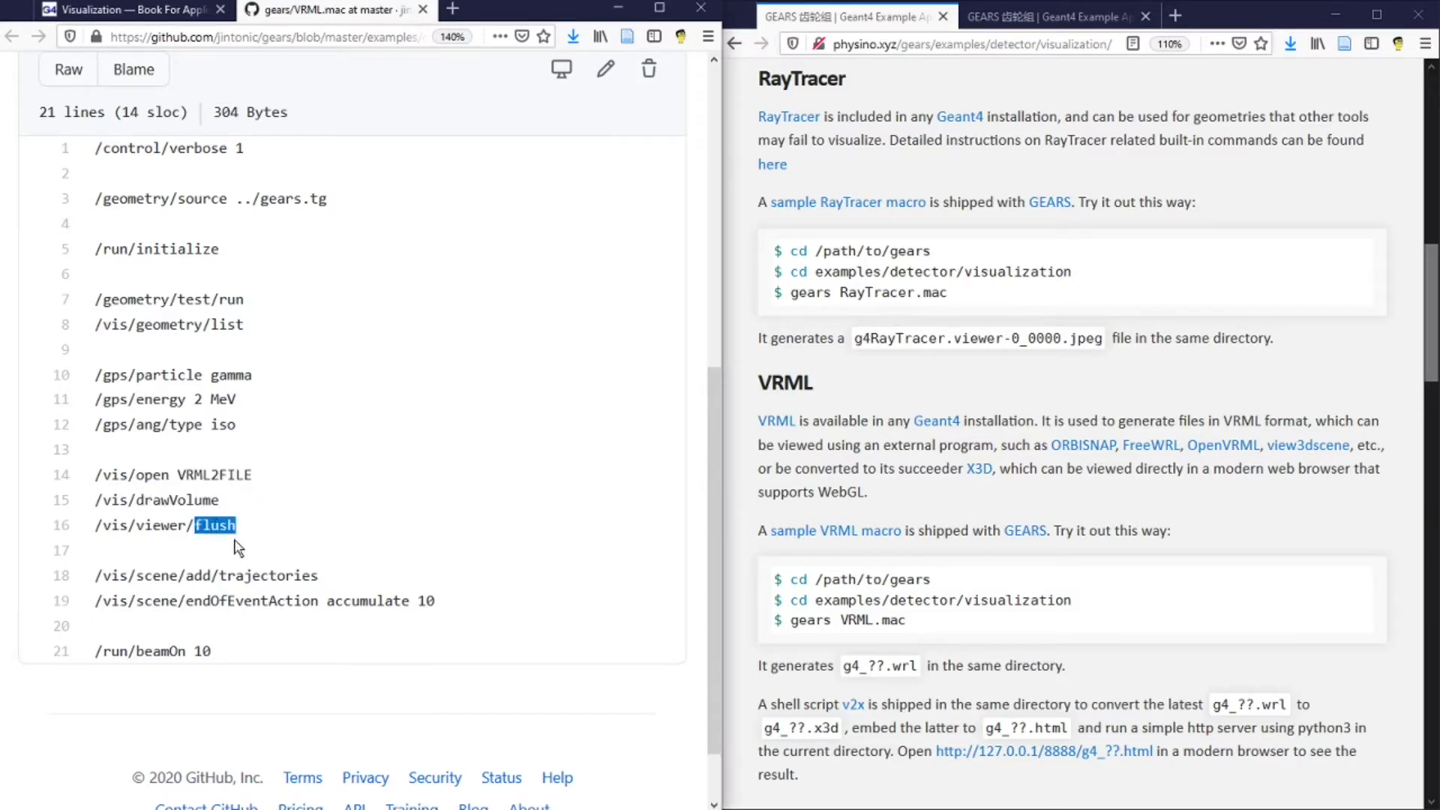
{"action": "left_click", "coordinate": [201, 399]}
- Highlight the 2 MeV iso gamma source, beamOn 10, trajectories and accumulate 10, then go to the terminal
{"action": "double_click", "coordinate": [201, 399]}
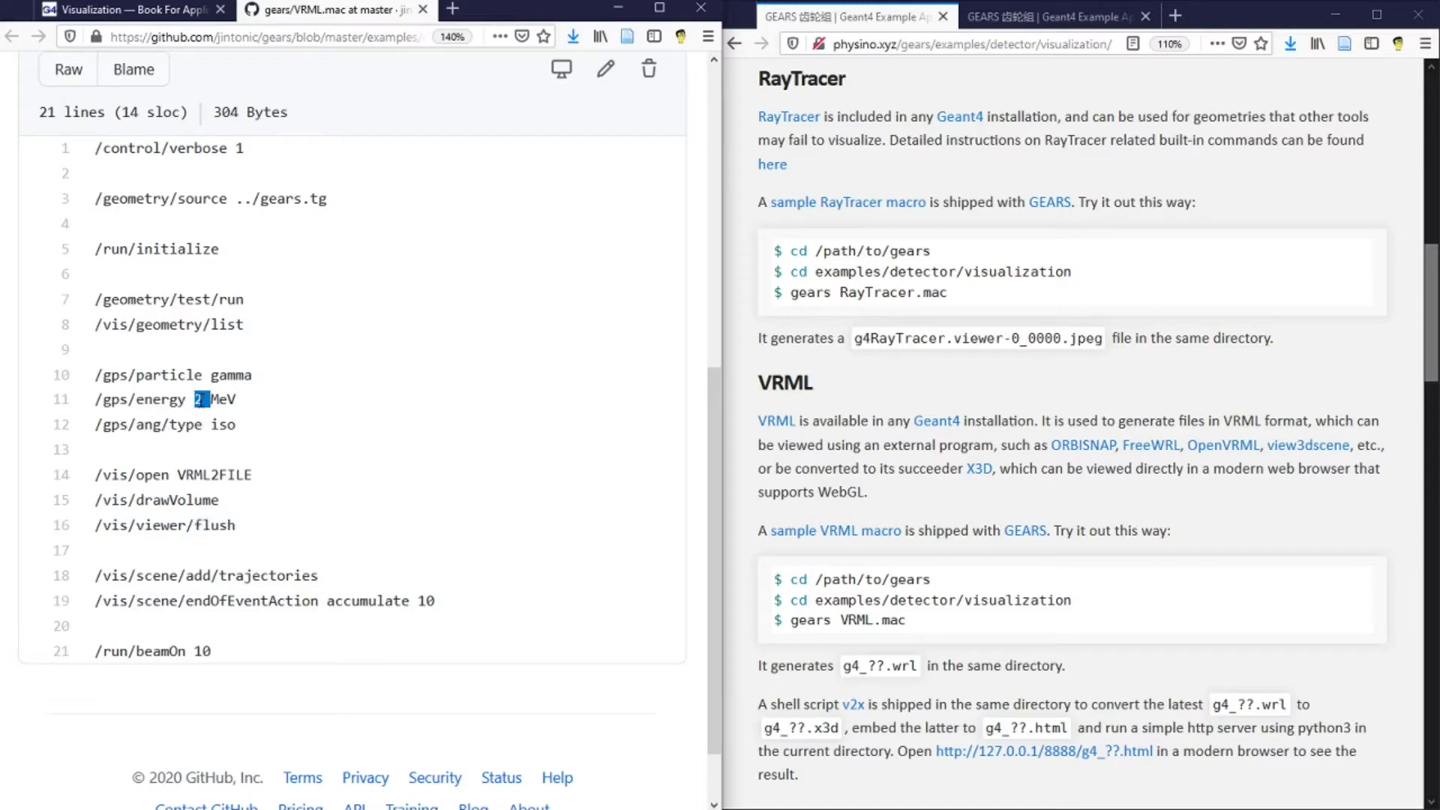
{"action": "double_click", "coordinate": [222, 424]}
{"action": "double_click", "coordinate": [236, 374]}
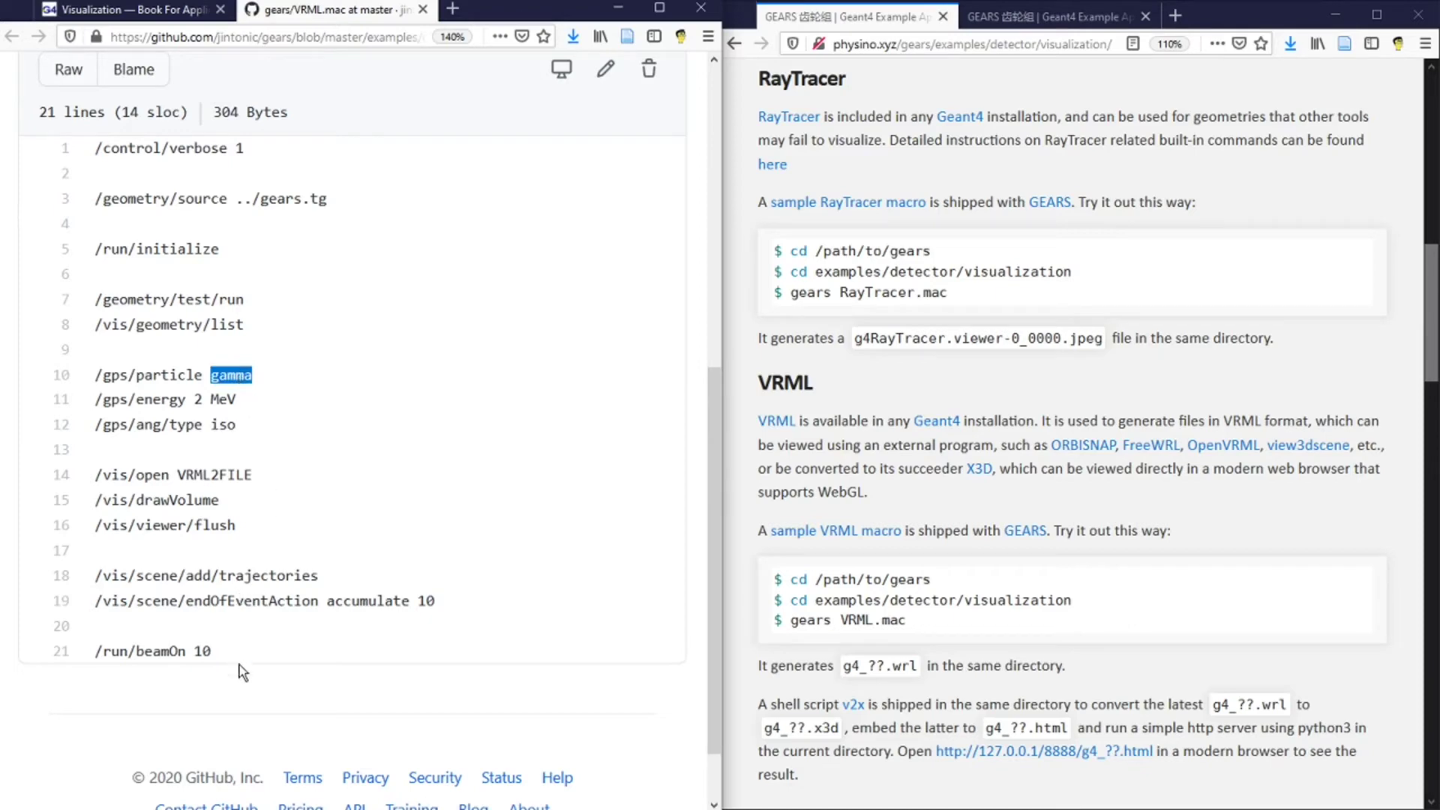
{"action": "double_click", "coordinate": [202, 651]}
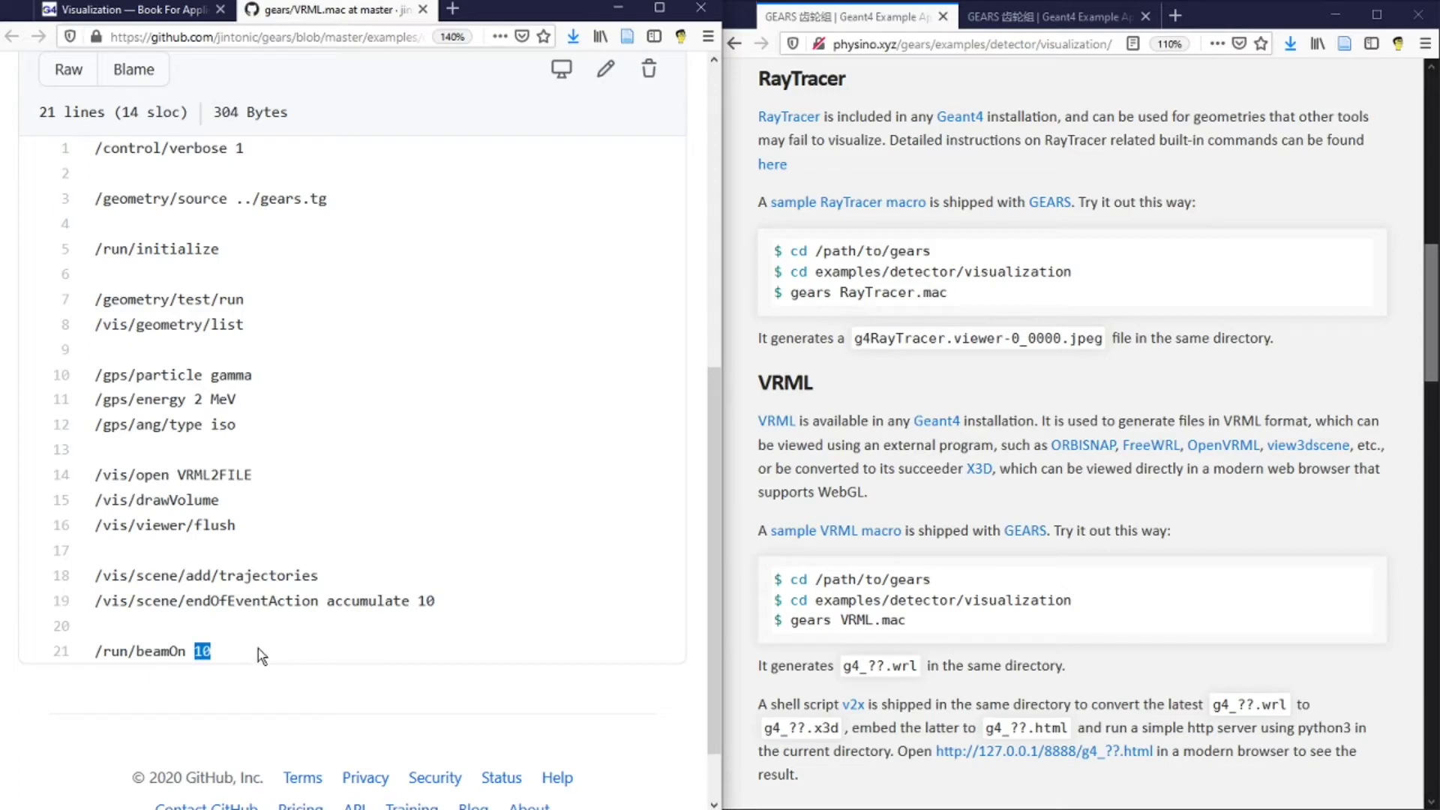
{"action": "double_click", "coordinate": [373, 601]}
{"action": "left_click", "coordinate": [276, 575]}
{"action": "double_click", "coordinate": [277, 575]}
{"action": "double_click", "coordinate": [426, 601]}
{"action": "left_click", "coordinate": [802, 697]}
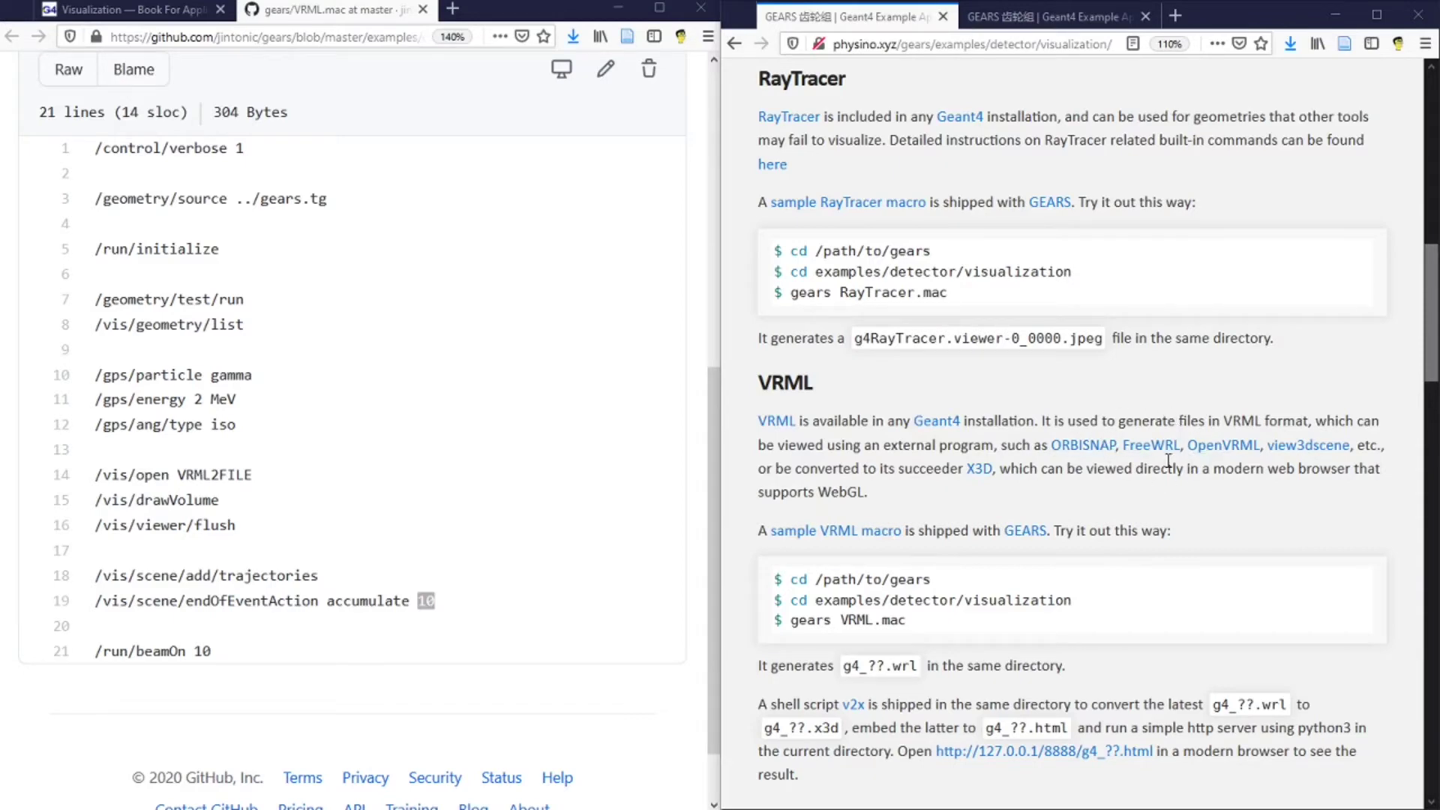
{"action": "key", "text": "alt+Tab"}
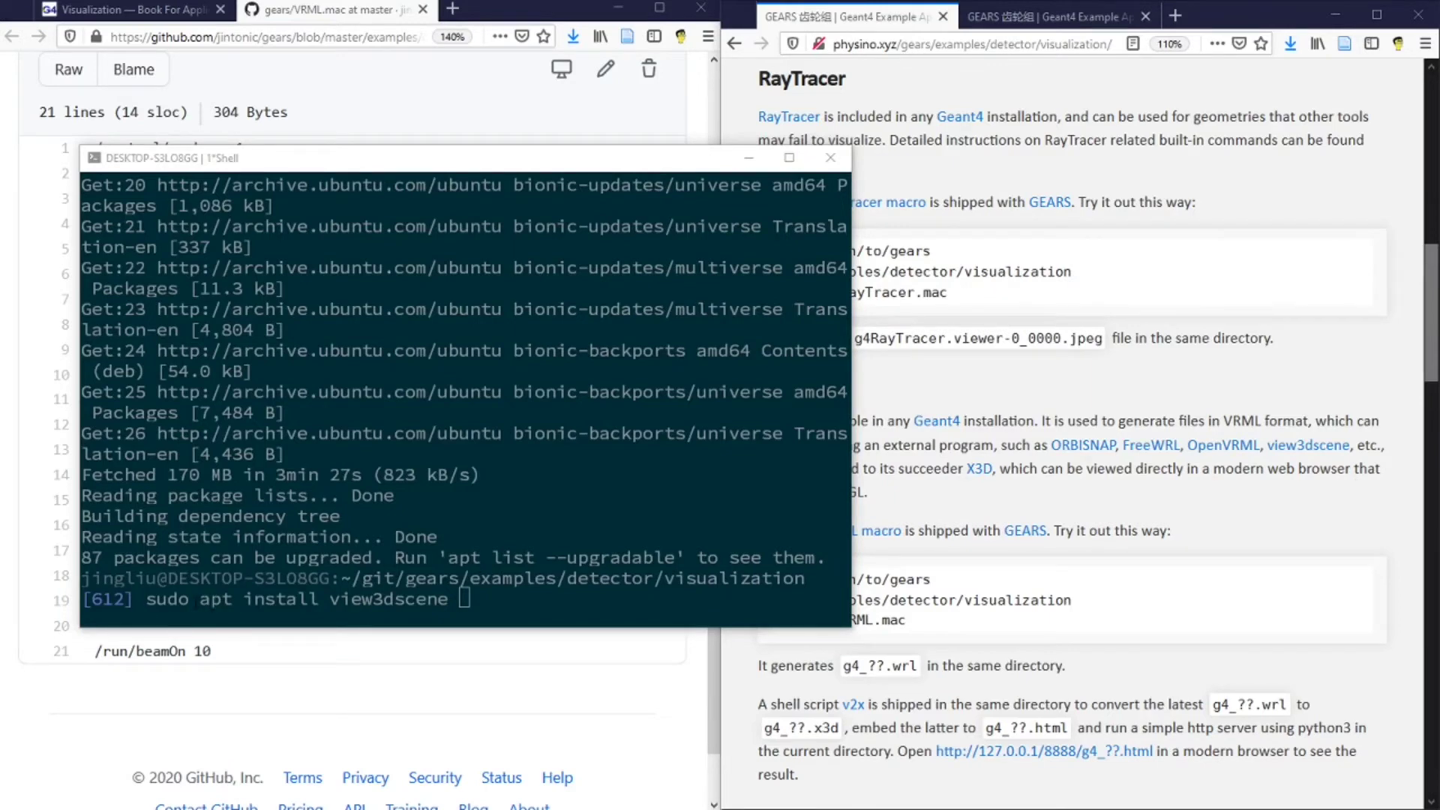
- Install view3dscene with sudo apt, confirm with Y, and open g4_00.wrl in it
{"action": "left_click", "coordinate": [491, 607]}
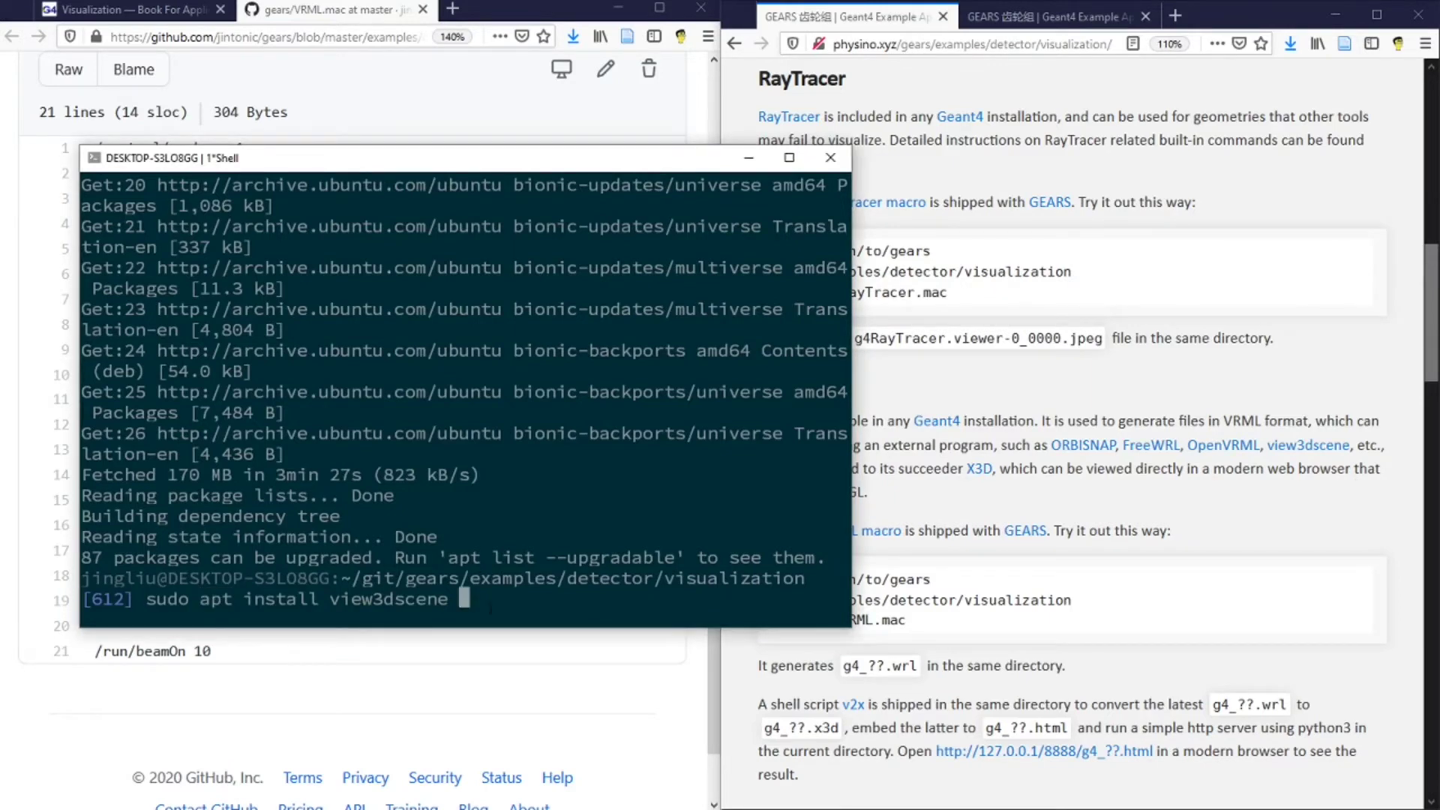
{"action": "key", "text": "Return"}
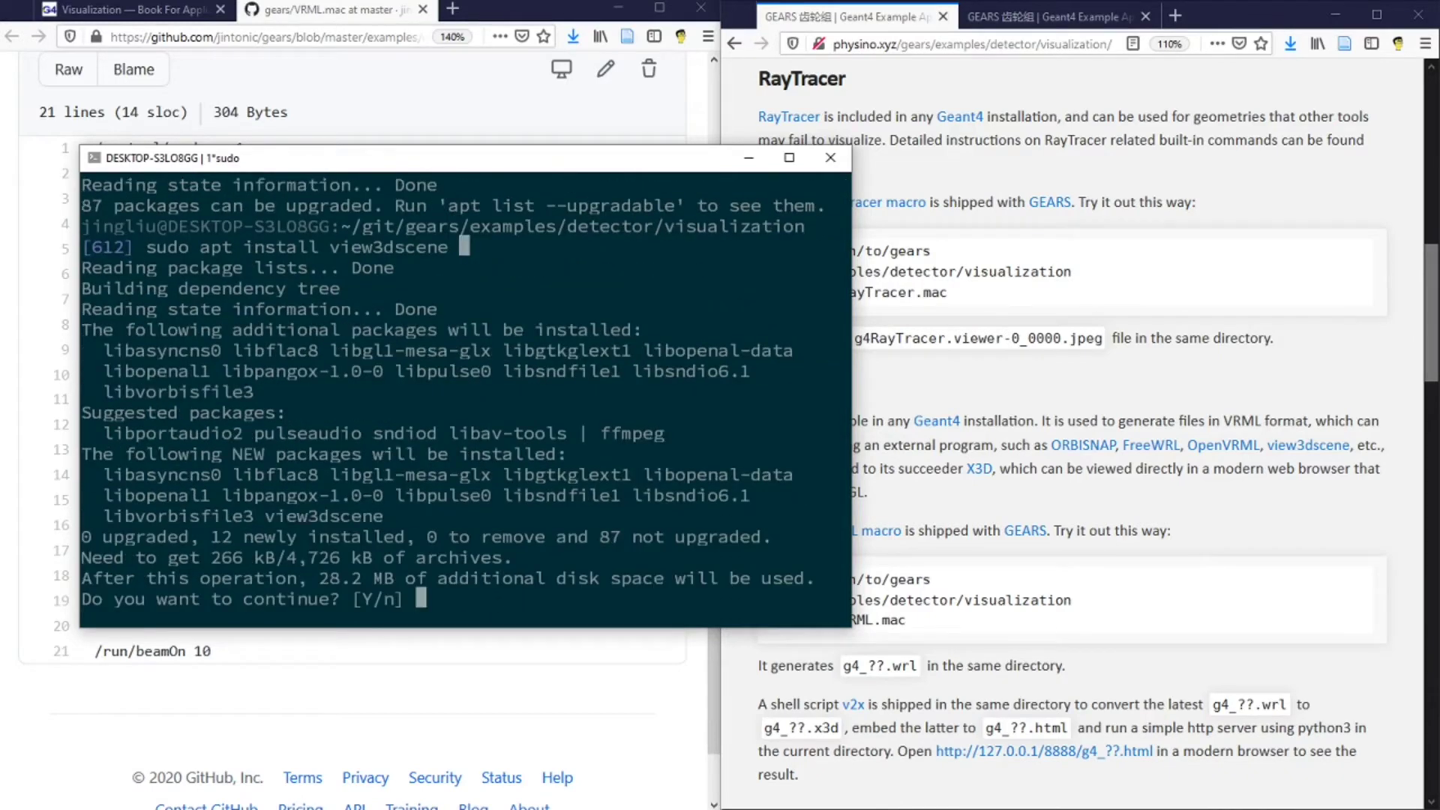
{"action": "key", "text": "Return"}
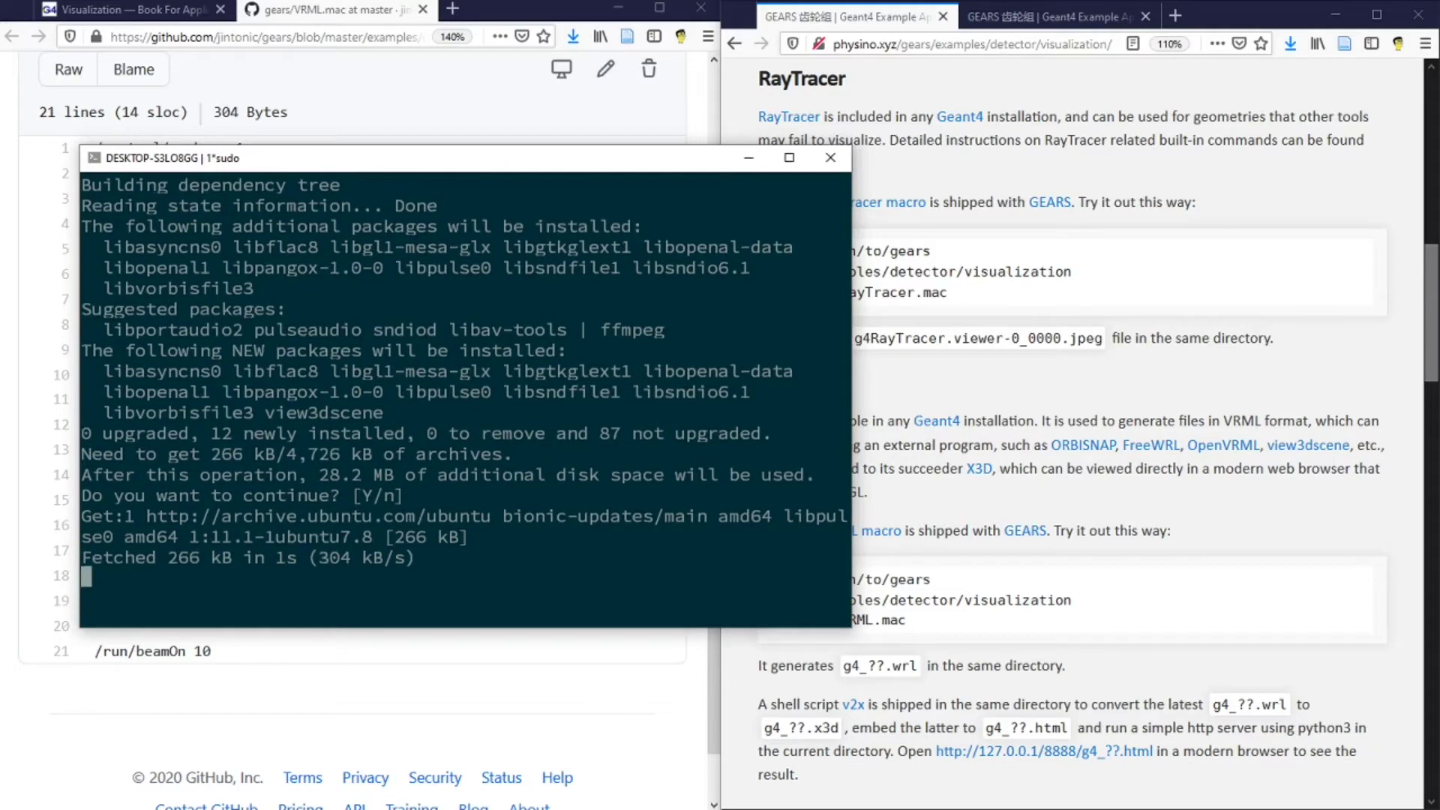
{"action": "key", "text": "Up"}
{"action": "key", "text": "Up"}
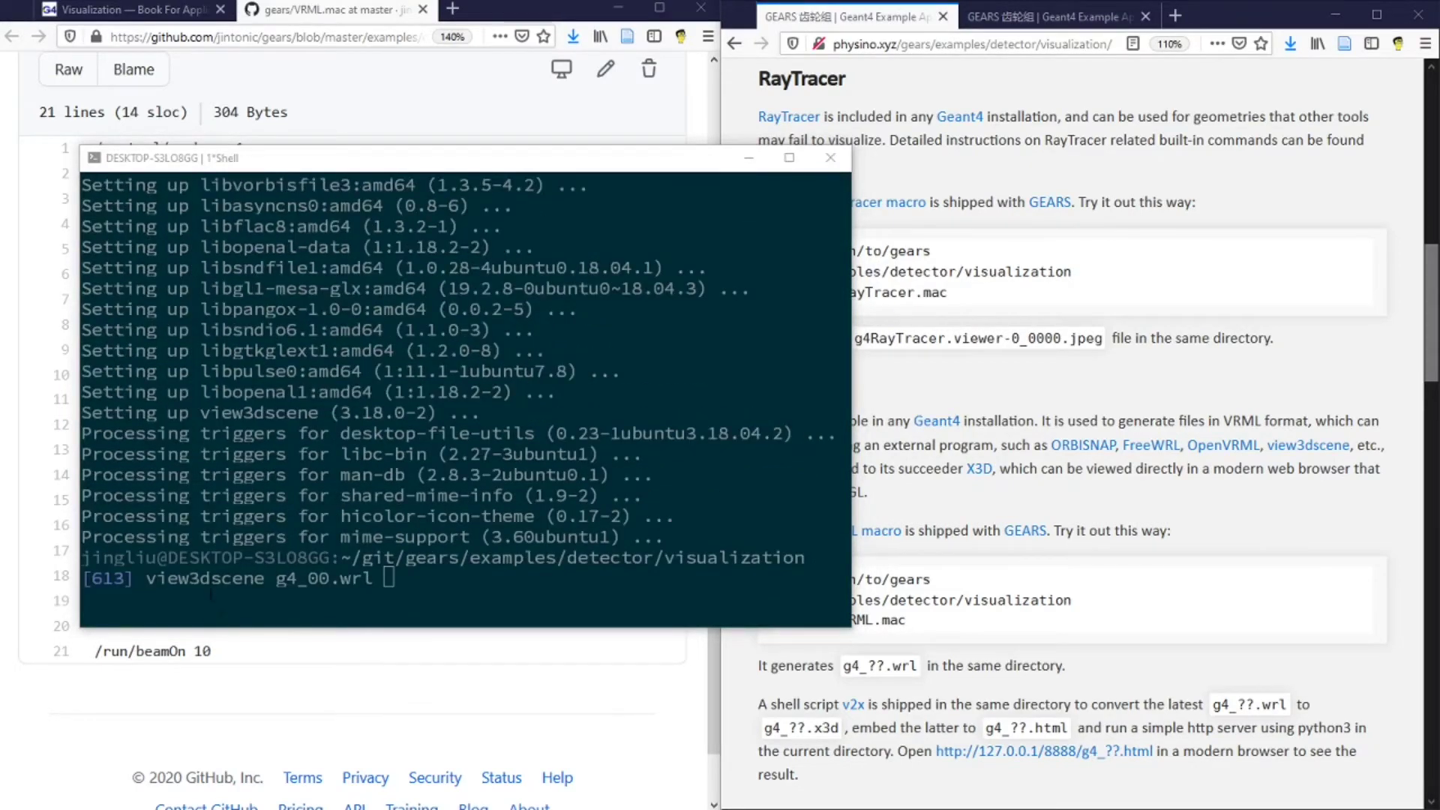
{"action": "double_click", "coordinate": [208, 577]}
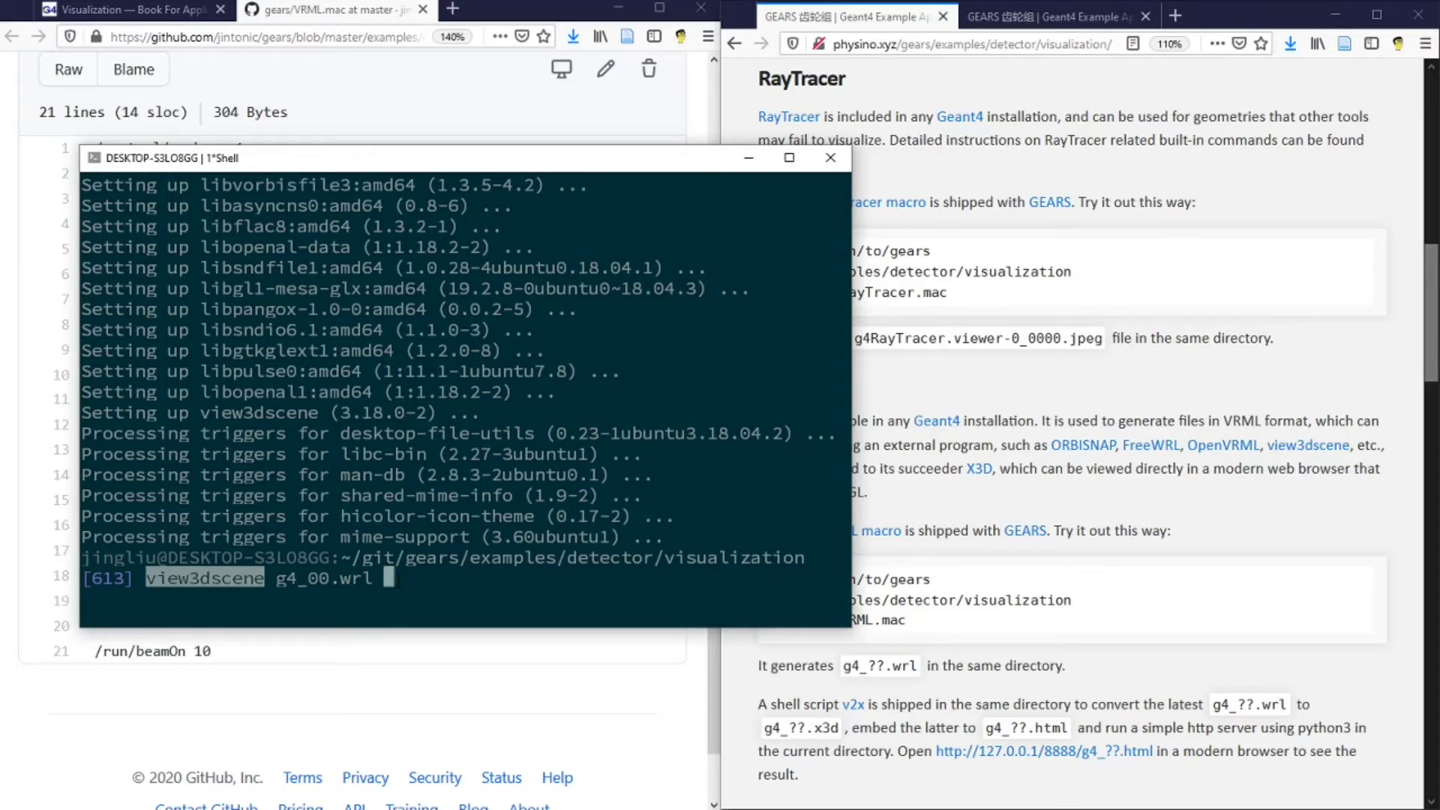
{"action": "key", "text": "Return"}
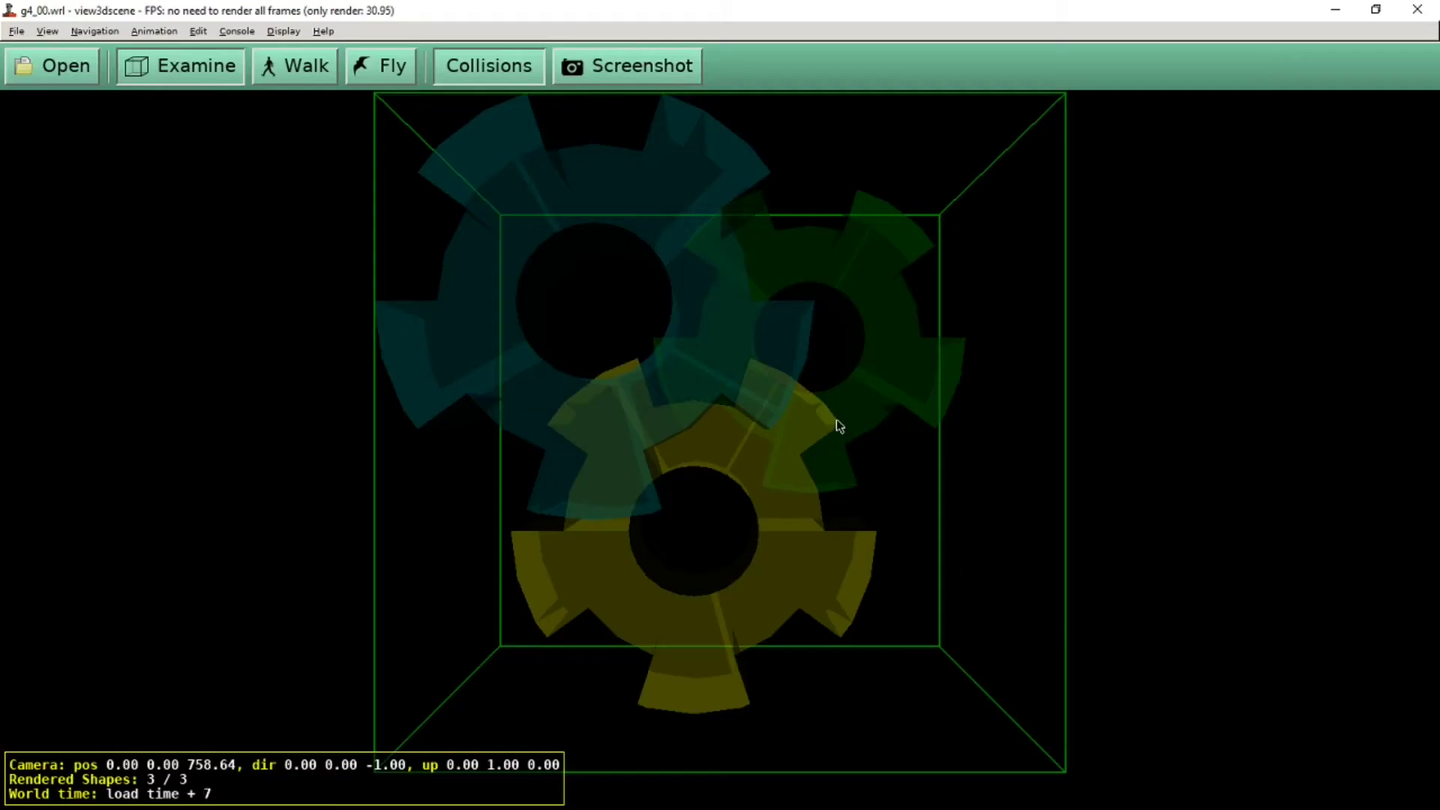
- Rotate the gear model in view3dscene to a side view
{"action": "left_click_drag", "start_coordinate": [822, 438], "coordinate": [809, 514]}
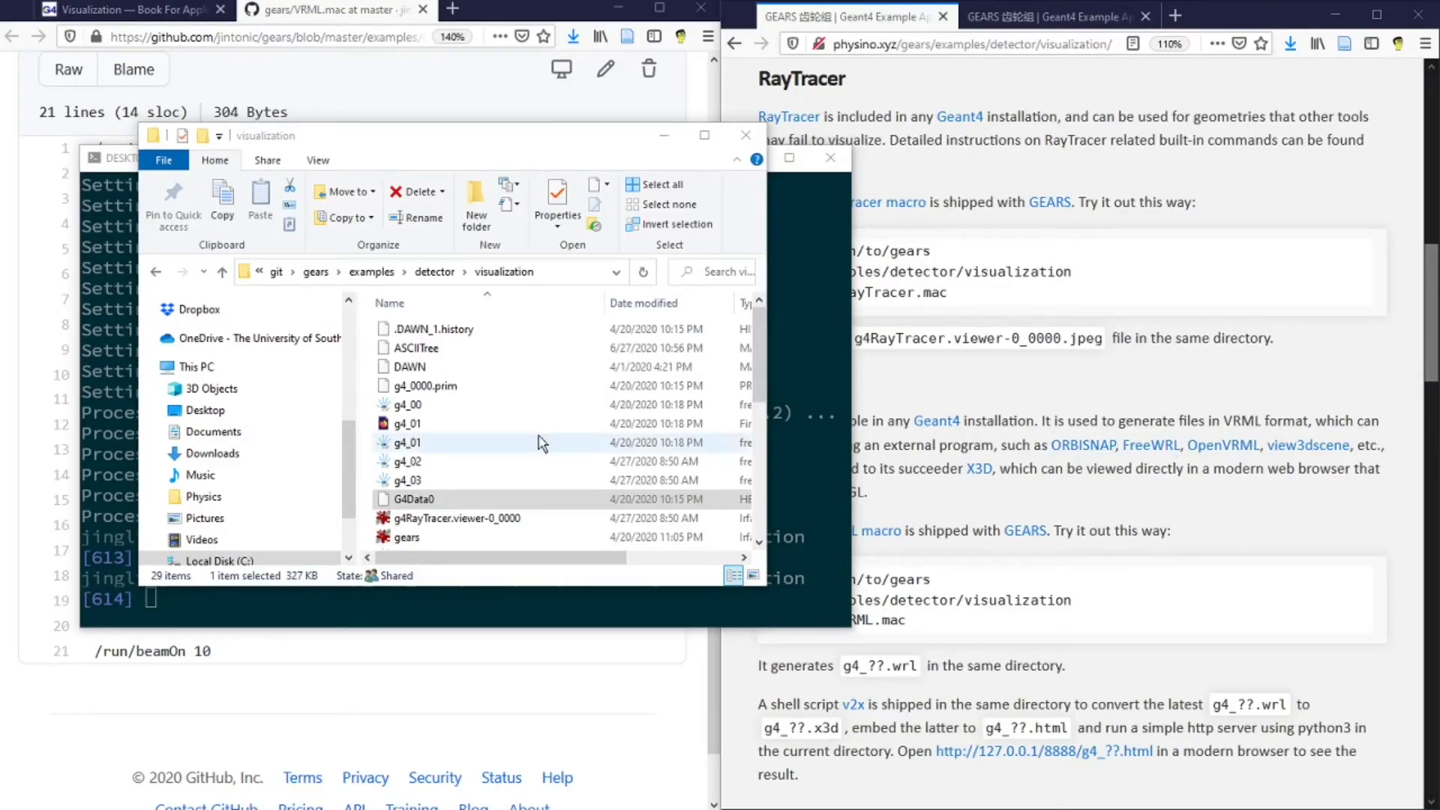
- Open g4_00 in FreeWRL and spin the gears around
{"action": "left_click", "coordinate": [415, 408]}
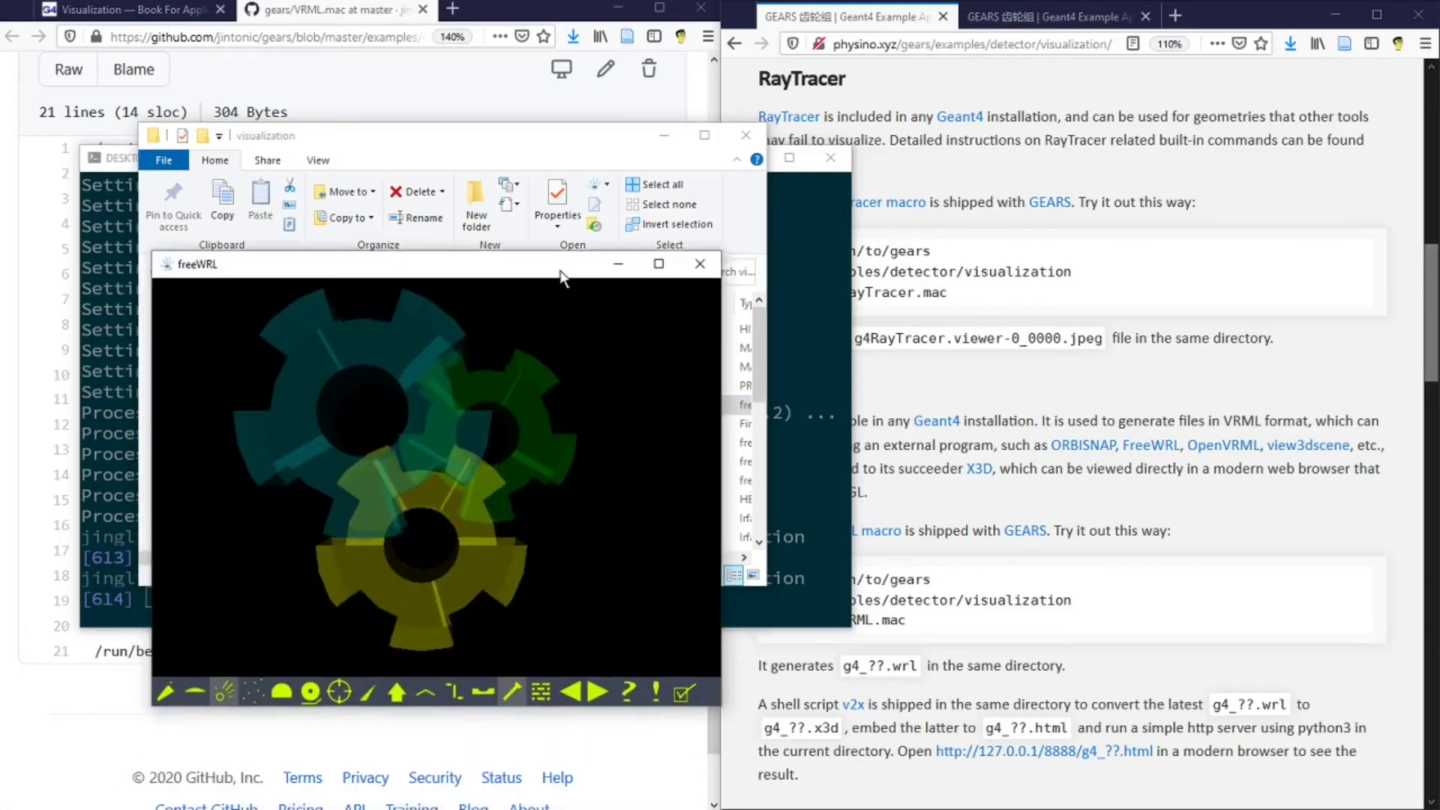
{"action": "left_click_drag", "start_coordinate": [514, 403], "coordinate": [257, 408]}
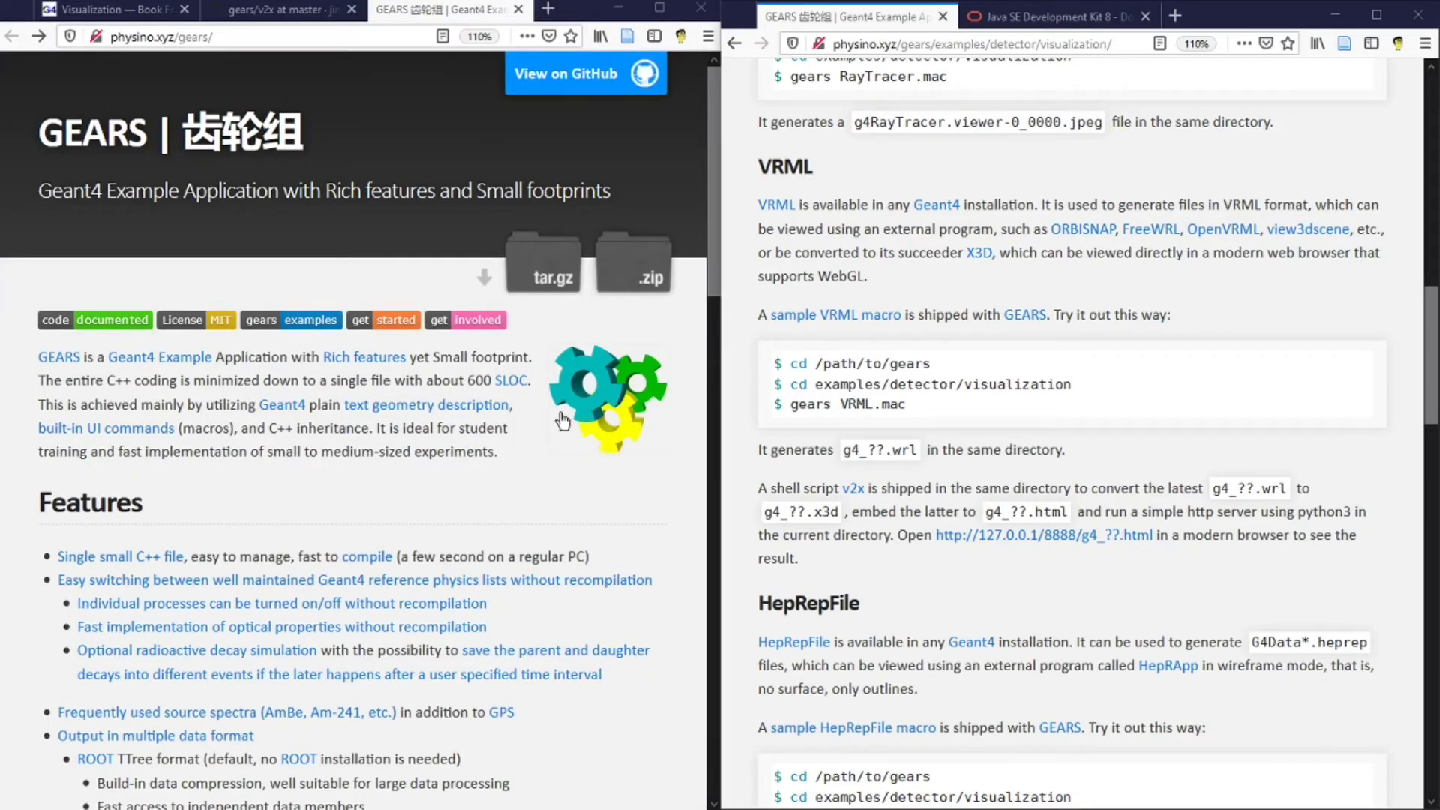
- Open g4_00.x3d from the gears logo and rotate it to a side view in X3DOM
{"action": "left_click", "coordinate": [599, 405]}
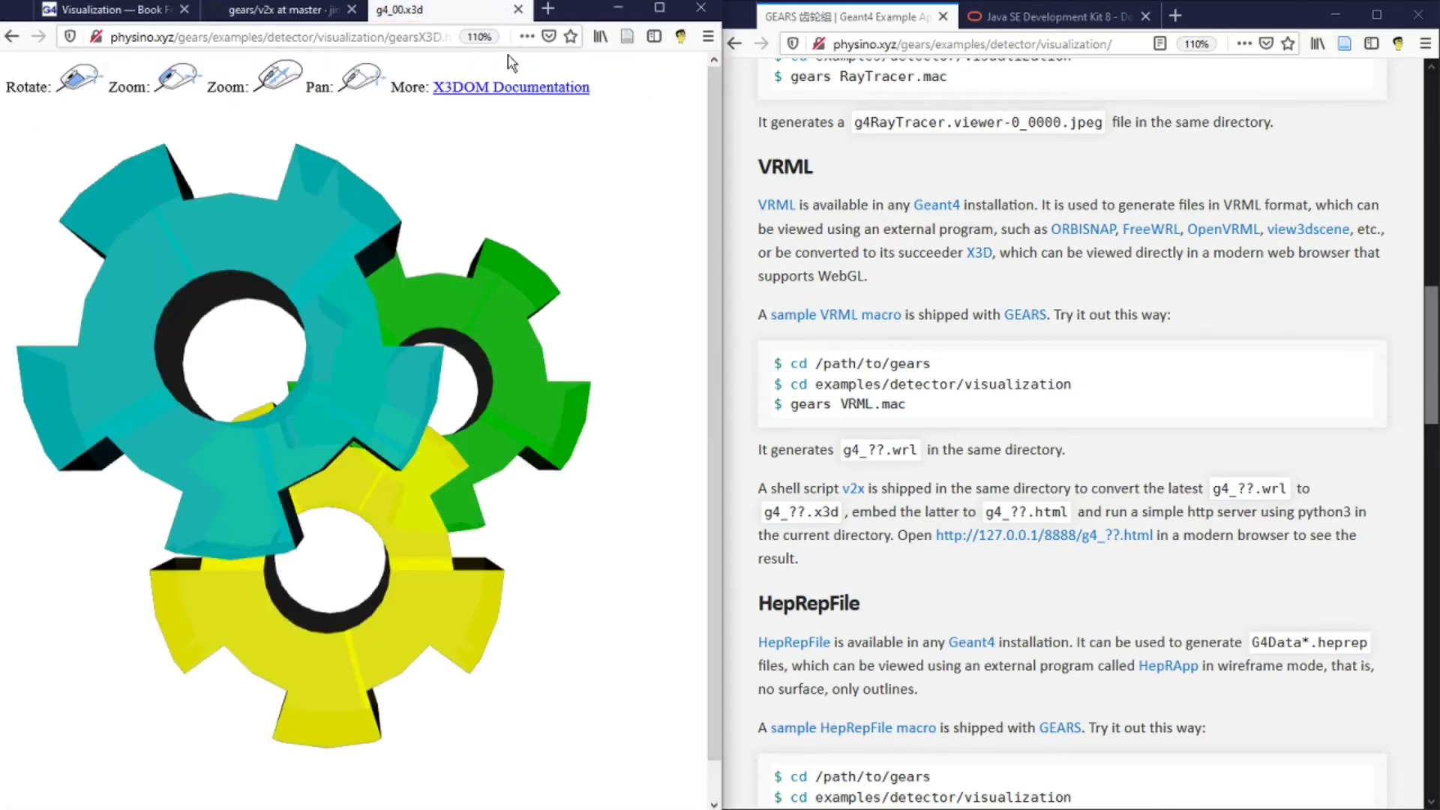
{"action": "left_click_drag", "start_coordinate": [356, 121], "coordinate": [80, 218]}
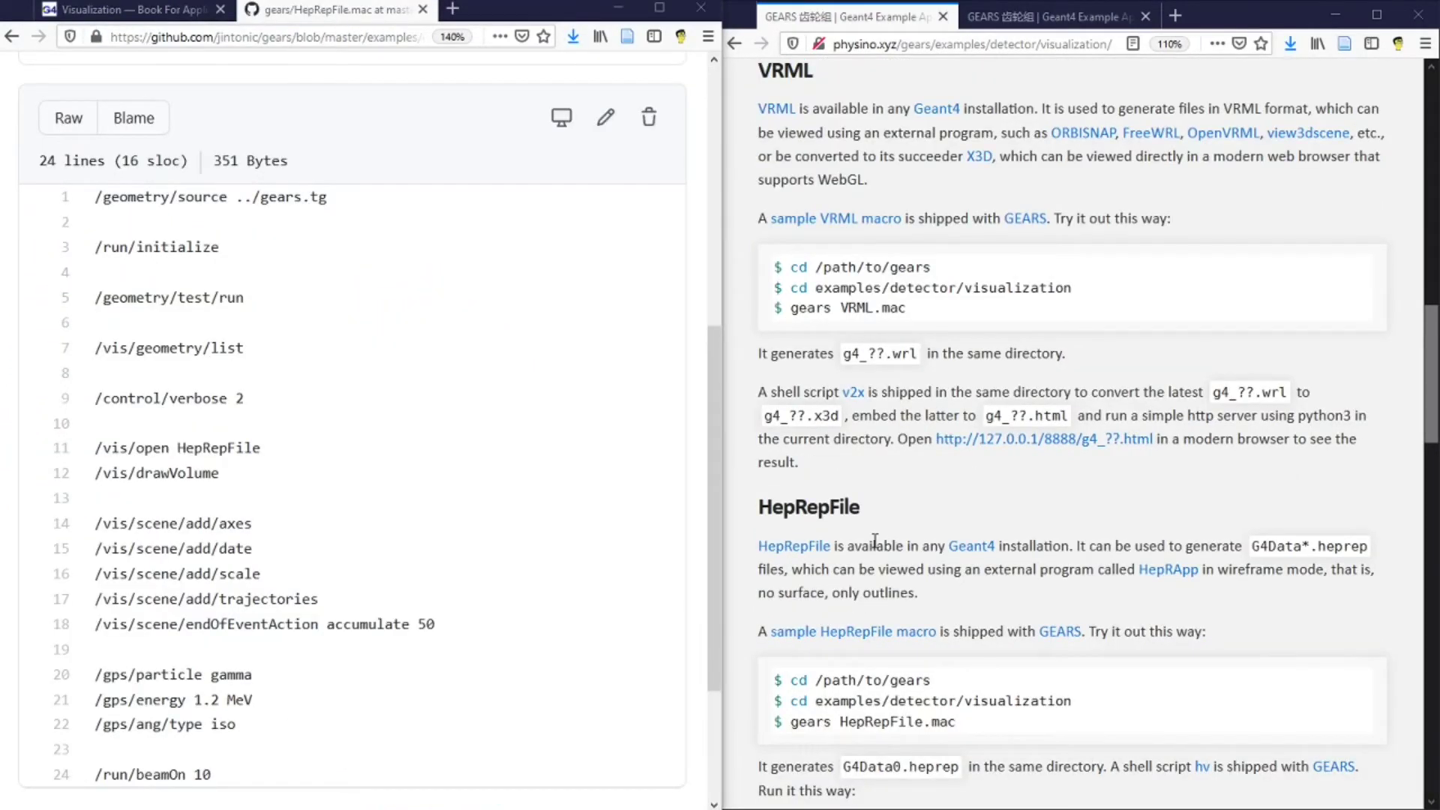
{"action": "double_click", "coordinate": [813, 506]}
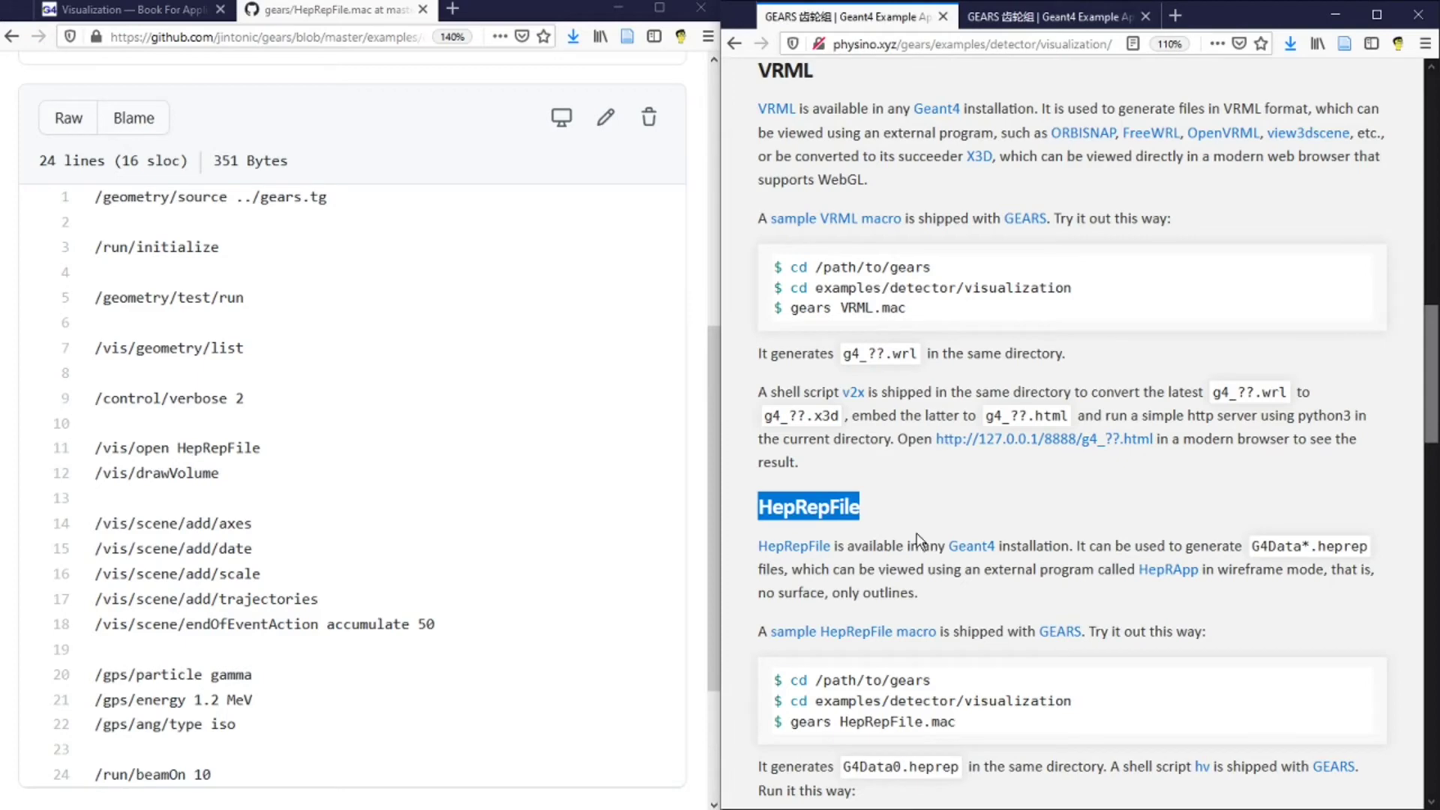
{"action": "double_click", "coordinate": [238, 448]}
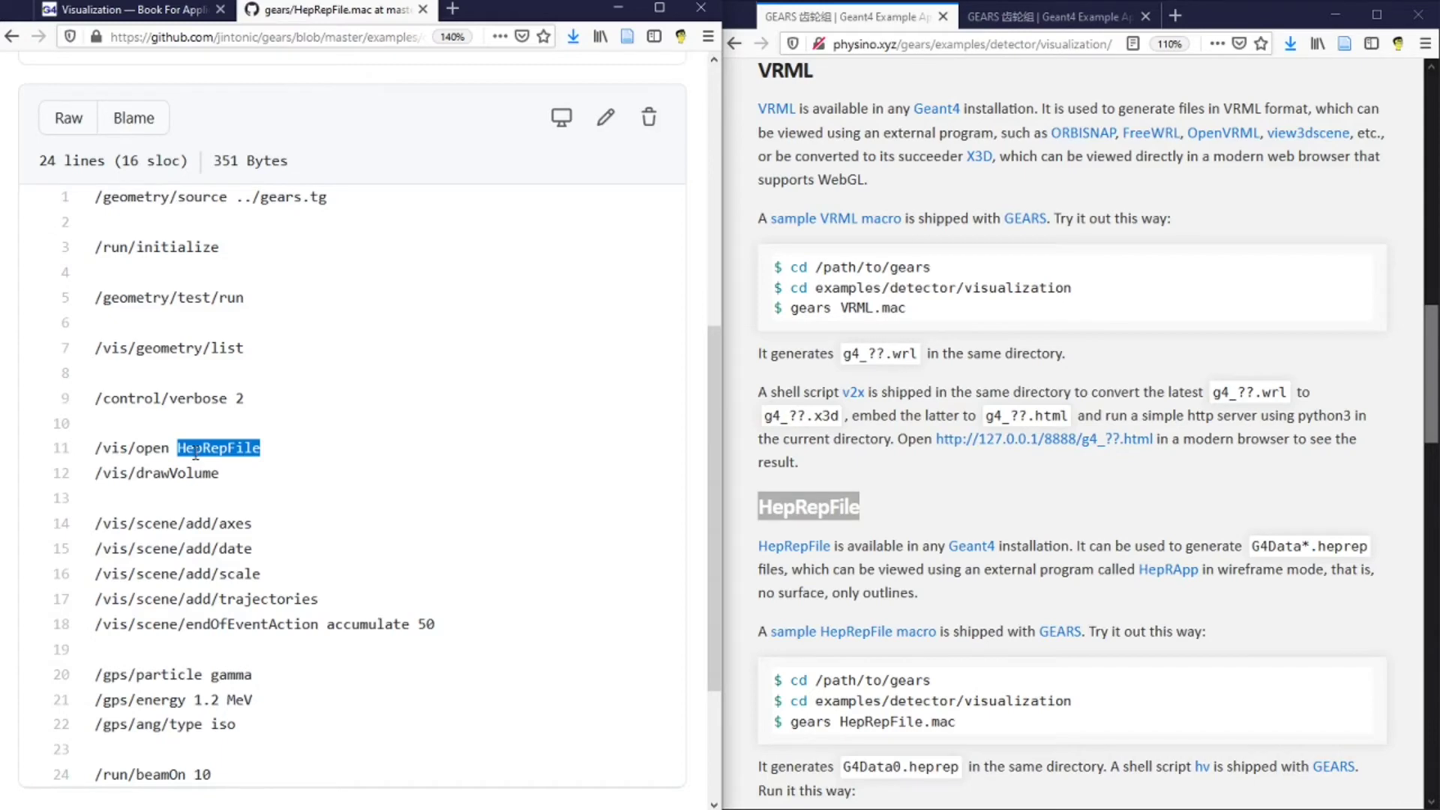
{"action": "left_click", "coordinate": [321, 492]}
{"action": "double_click", "coordinate": [259, 598]}
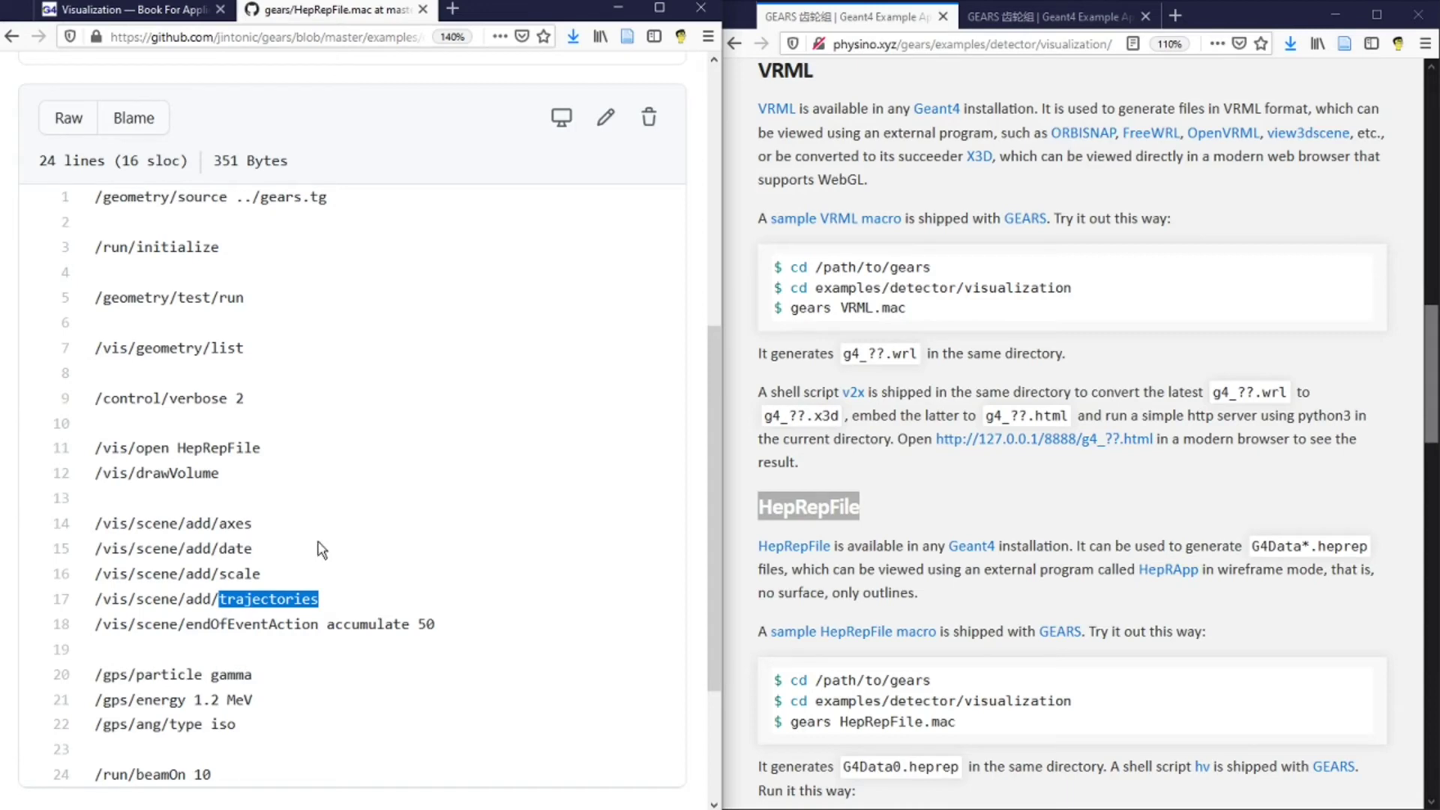
{"action": "left_click", "coordinate": [234, 525]}
{"action": "double_click", "coordinate": [234, 525]}
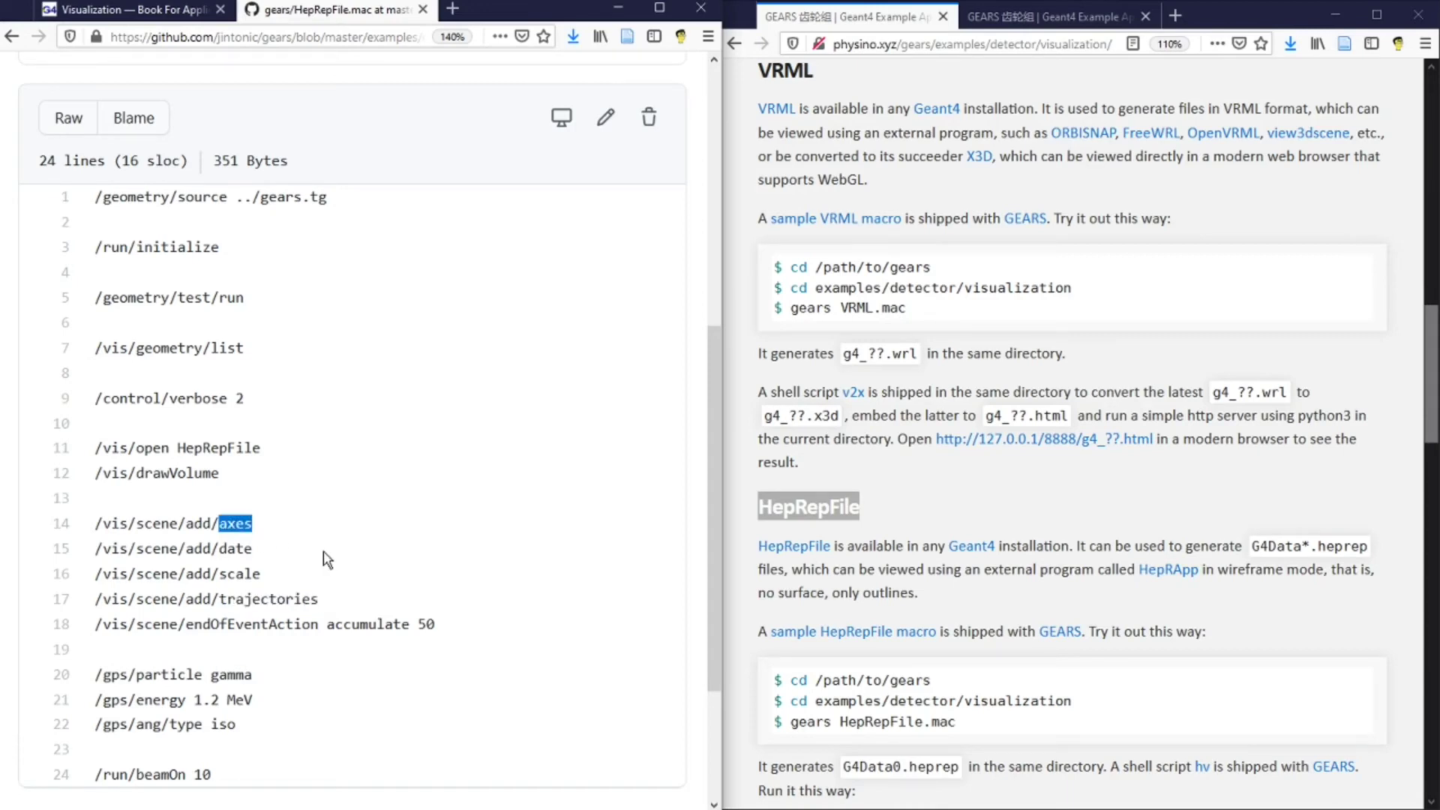
{"action": "double_click", "coordinate": [242, 549]}
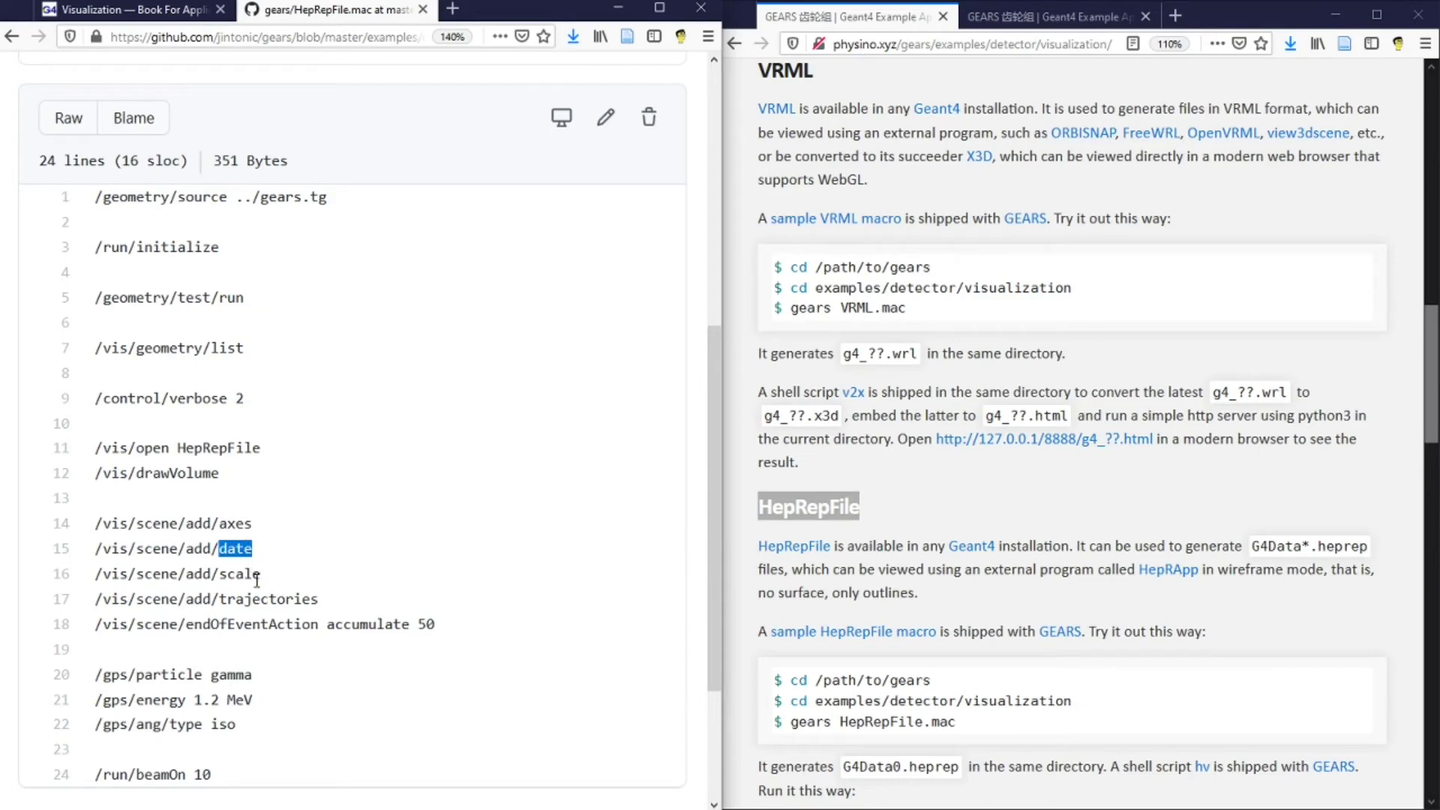
{"action": "double_click", "coordinate": [255, 574]}
{"action": "left_click", "coordinate": [843, 741]}
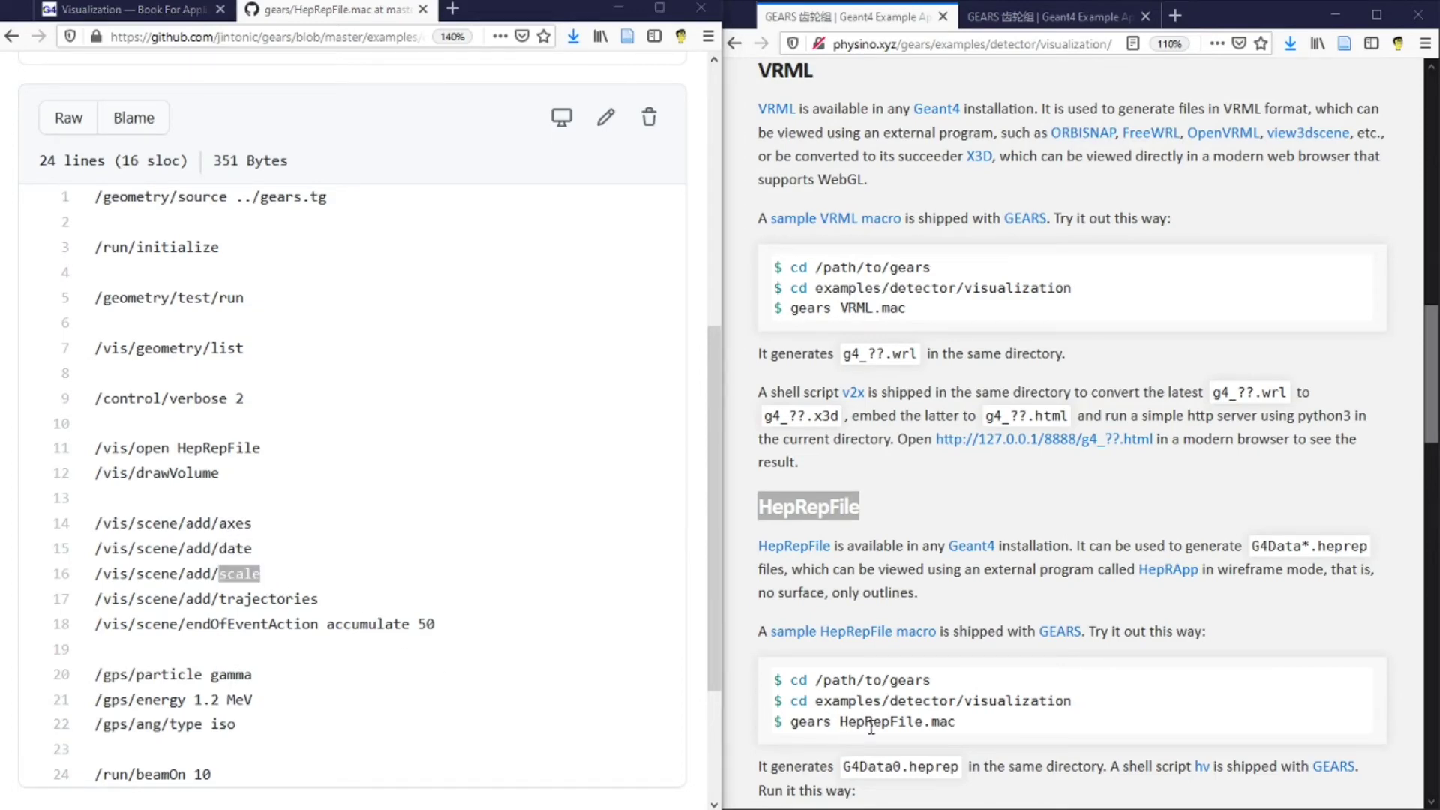
{"action": "double_click", "coordinate": [943, 722]}
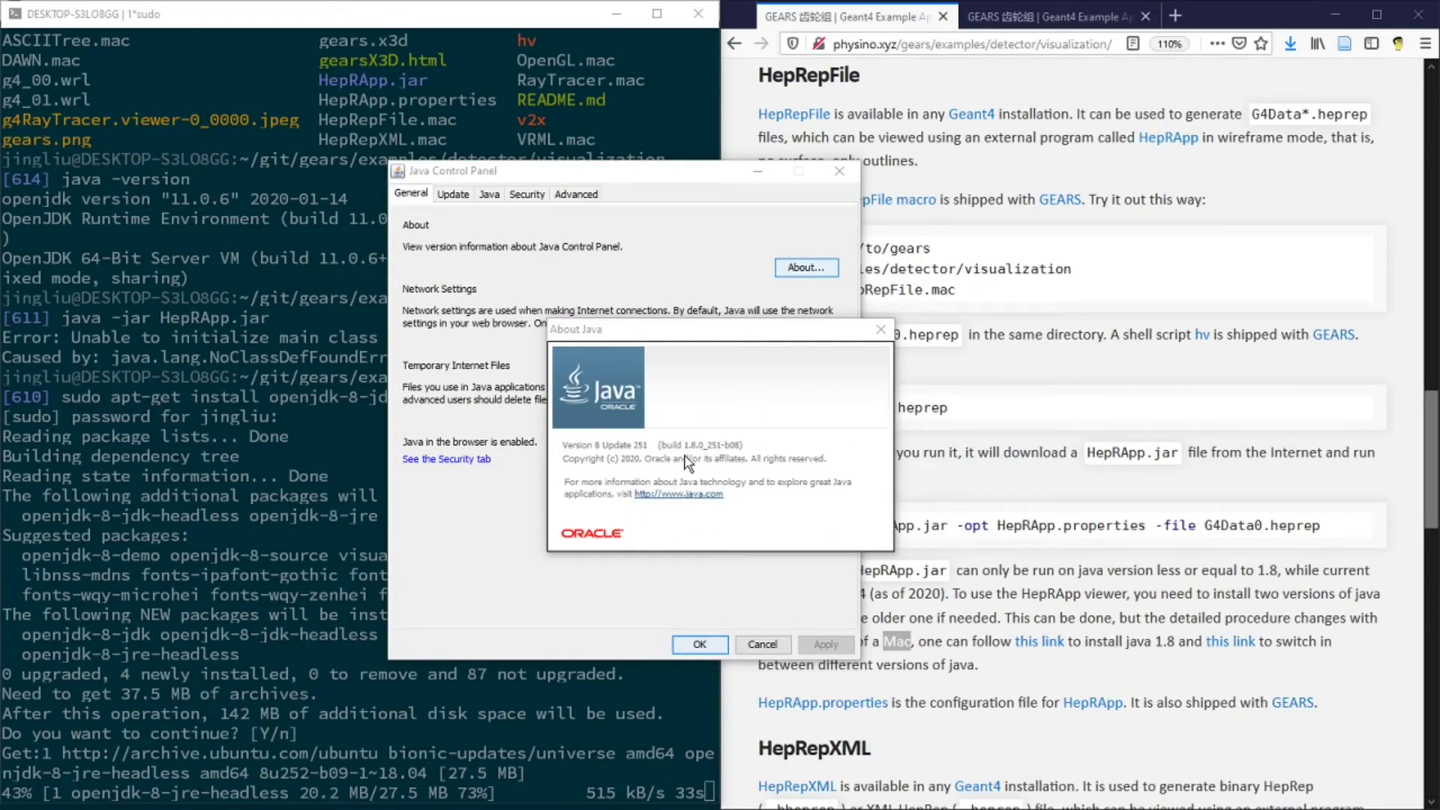
- Check the GEARS instructions page, then return to the terminal
{"action": "left_click", "coordinate": [956, 691]}
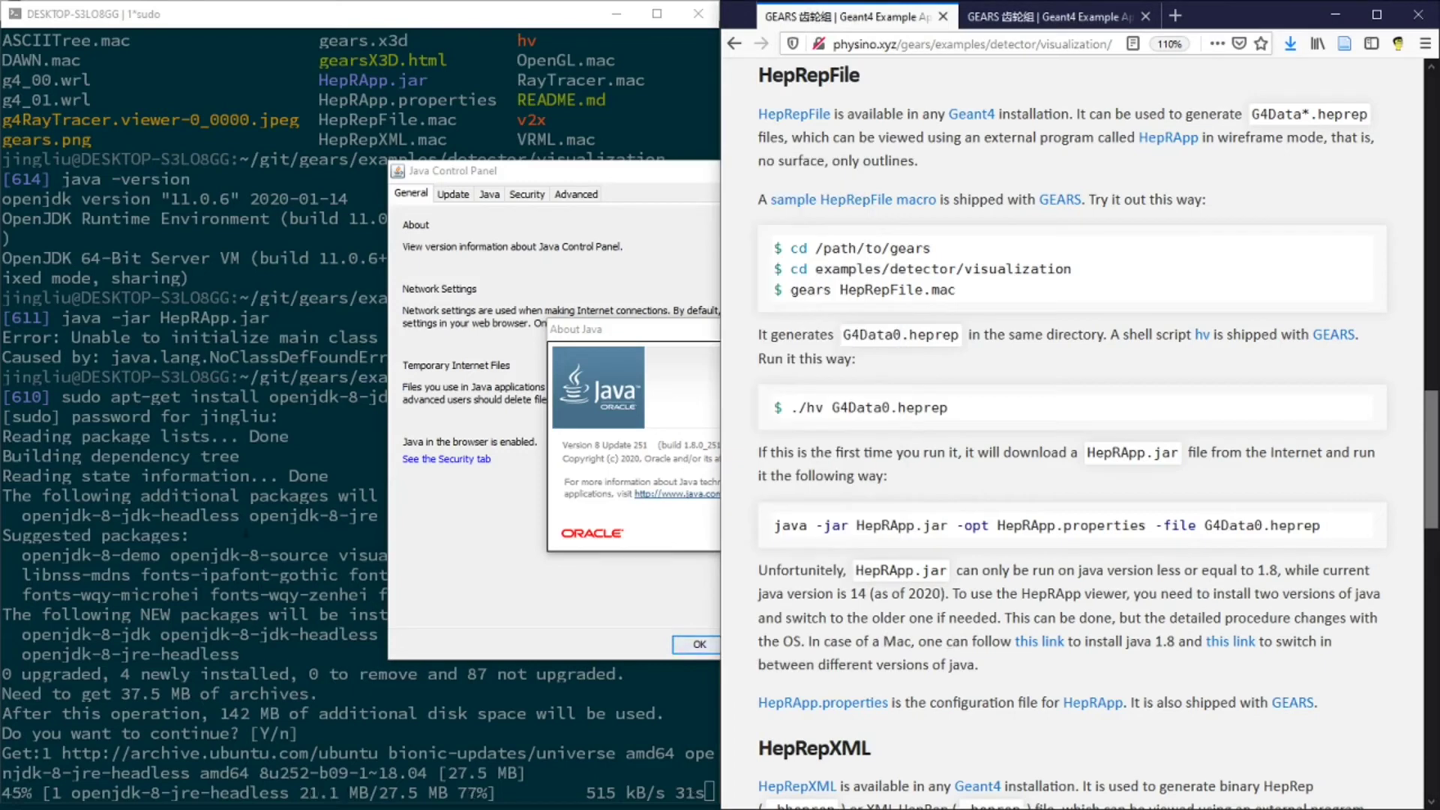
{"action": "key", "text": "alt+Tab"}
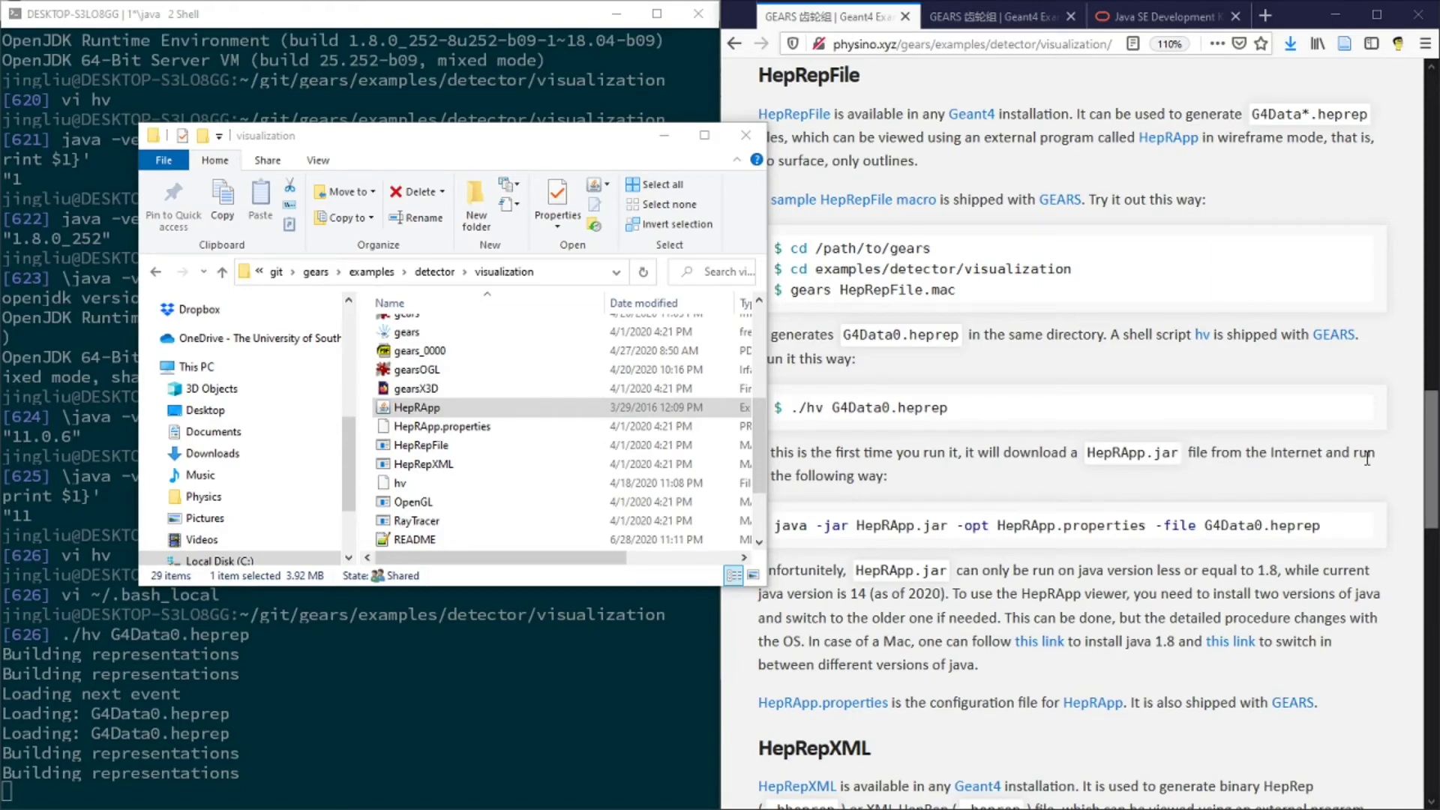
- Launch the HepRApp jar and load the local G4Data0.heprep file, closing the data source dialog
{"action": "left_click", "coordinate": [430, 415]}
{"action": "double_click", "coordinate": [428, 409]}
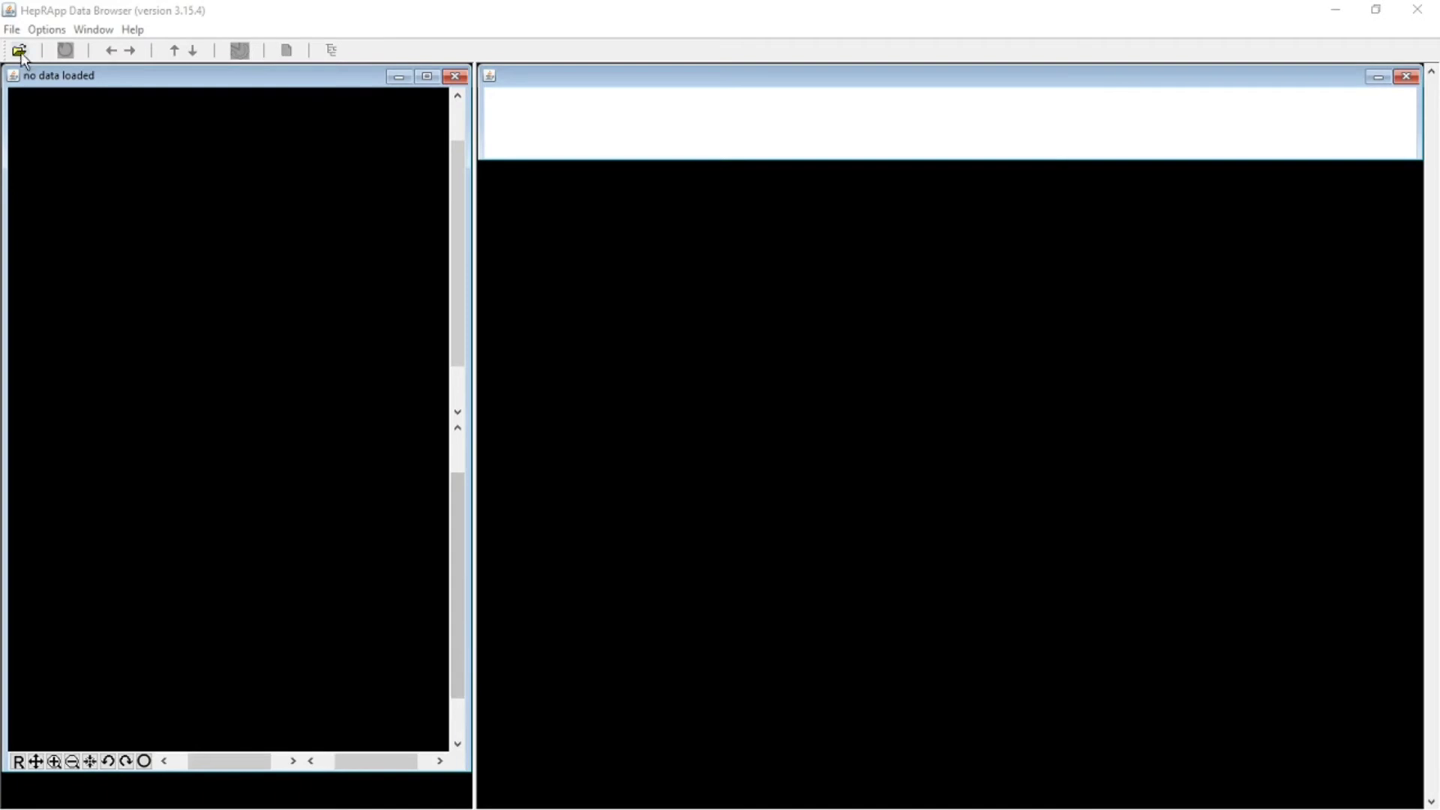
{"action": "left_click", "coordinate": [18, 50]}
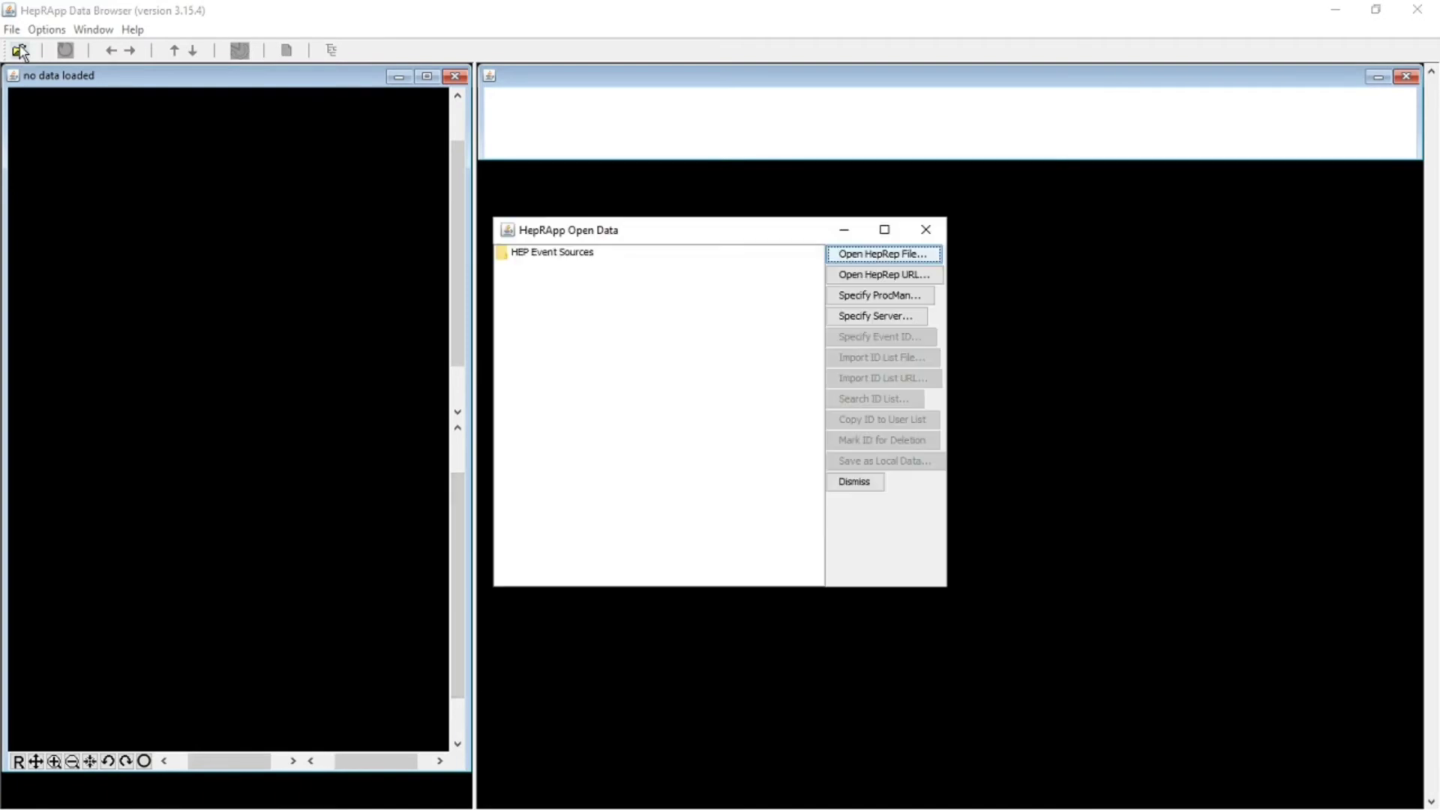
{"action": "left_click", "coordinate": [885, 256]}
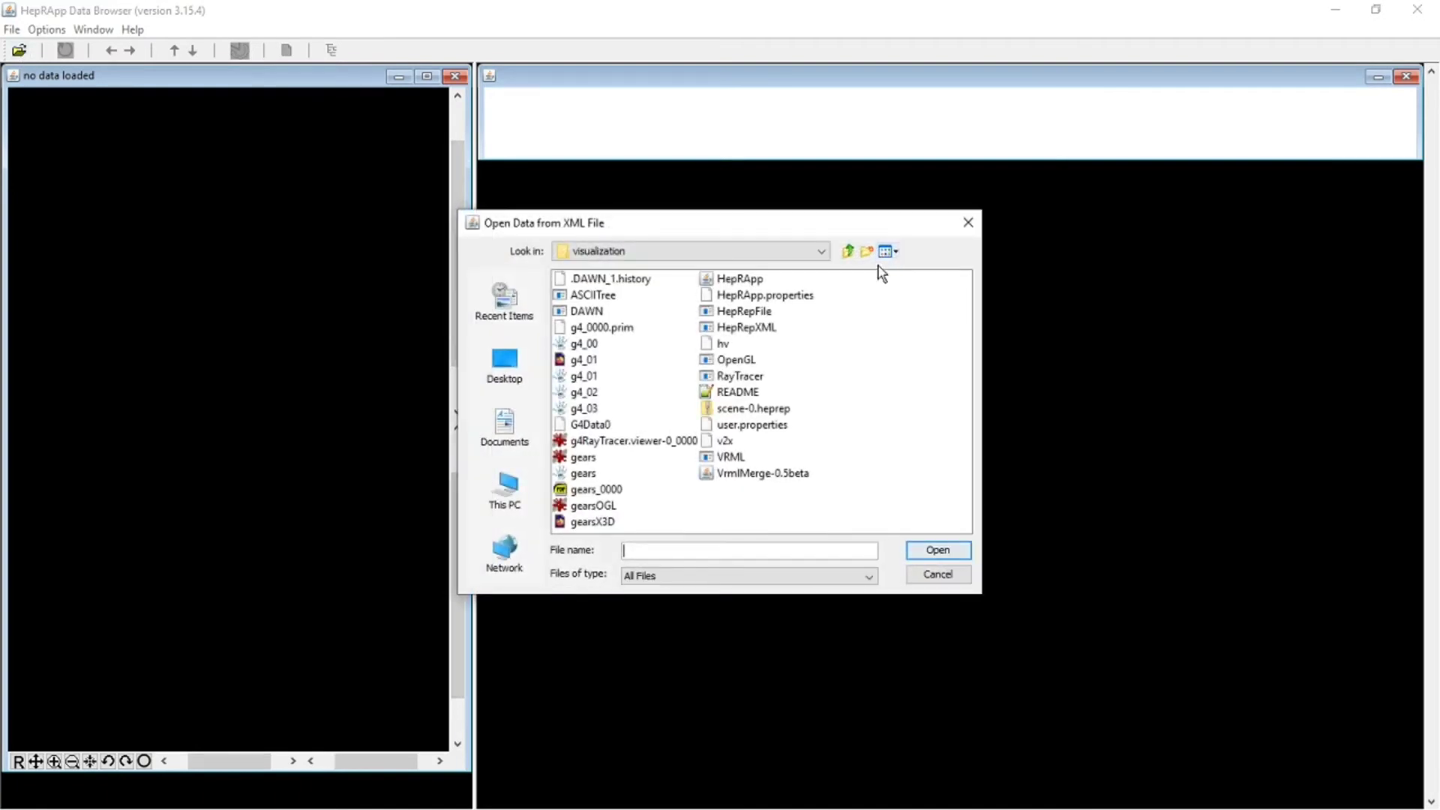
{"action": "double_click", "coordinate": [591, 425]}
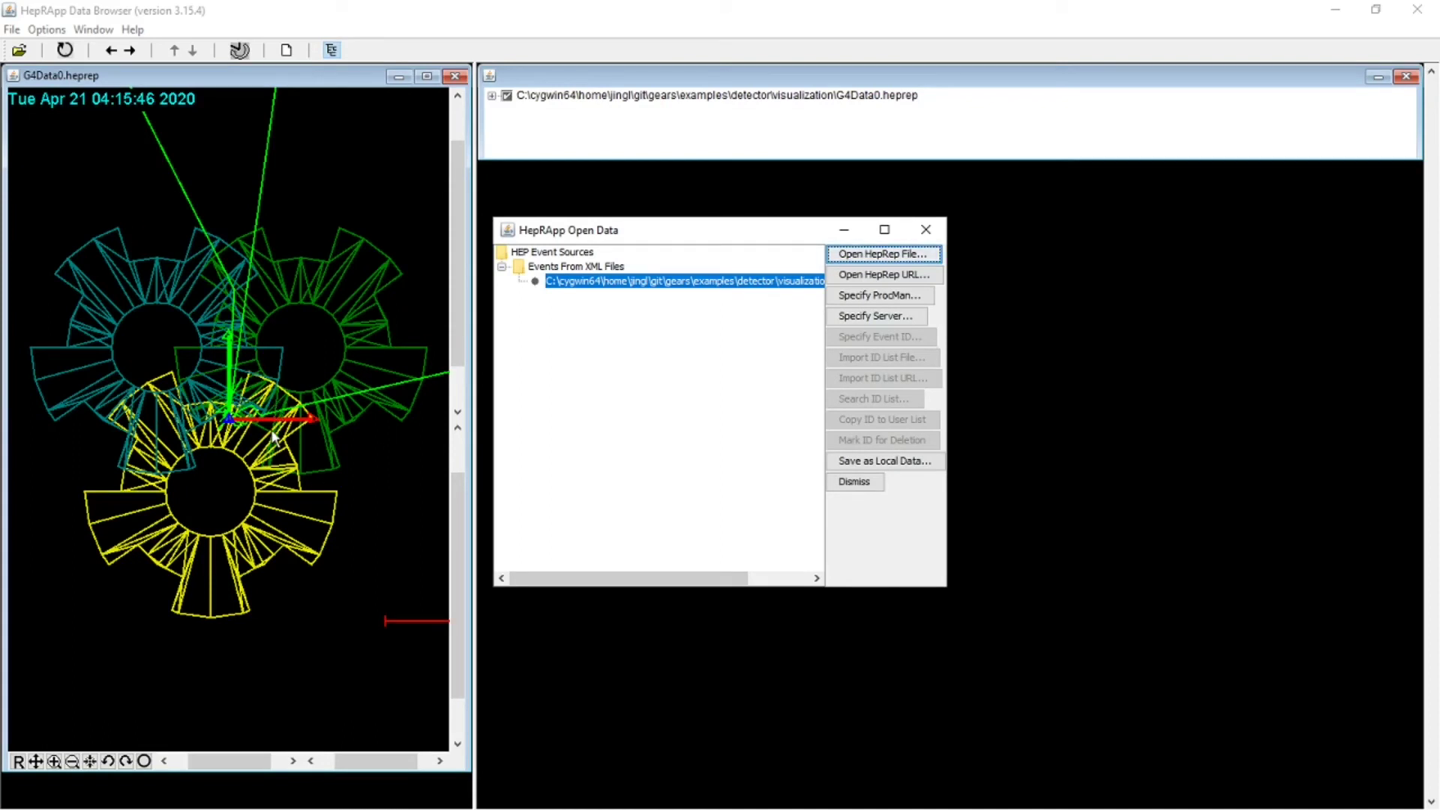
{"action": "left_click", "coordinate": [915, 230]}
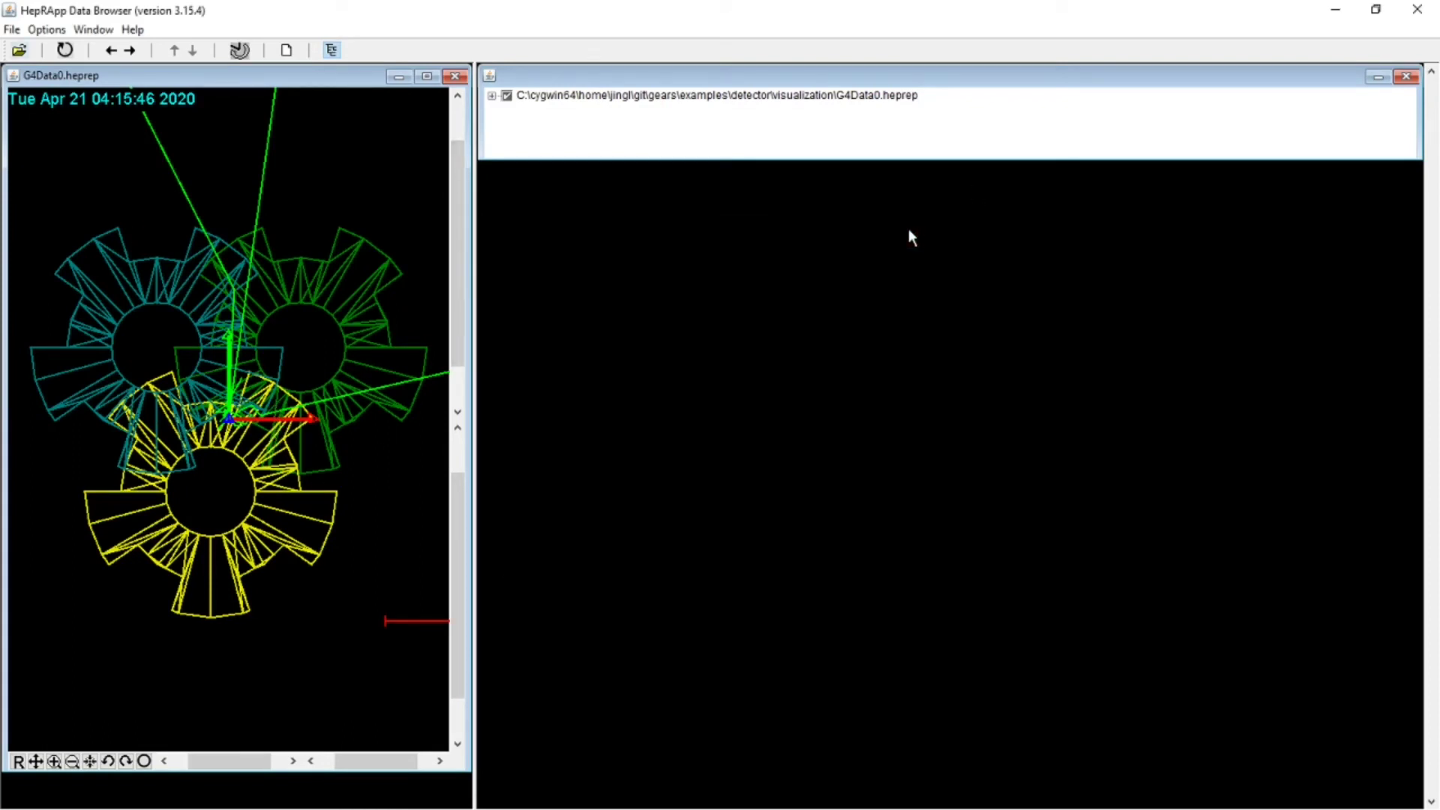
- Expand Detector Geometry down to gear1–gear3 and hide, then restore, the yellow gear1
{"action": "left_click", "coordinate": [492, 95]}
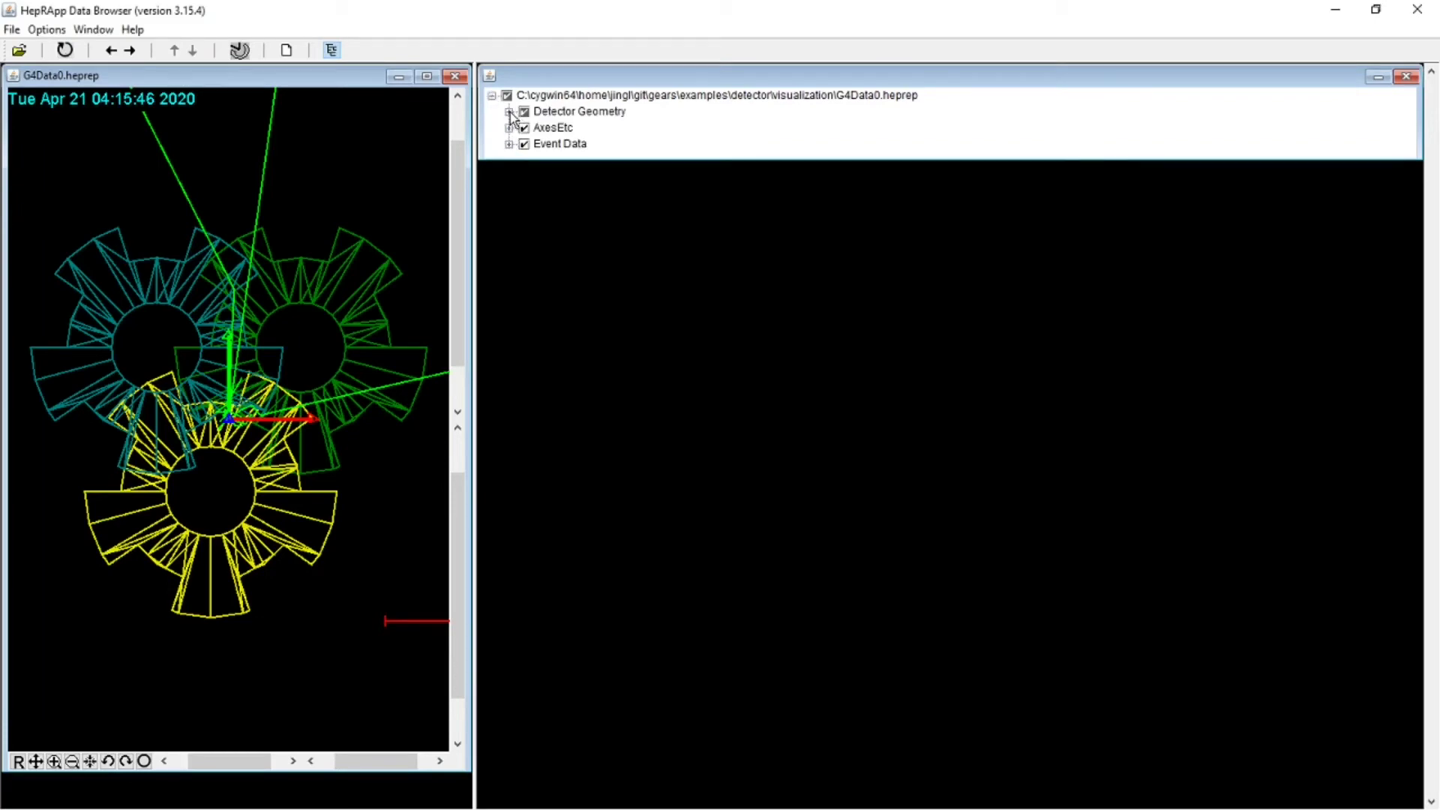
{"action": "left_click", "coordinate": [509, 111]}
{"action": "left_click", "coordinate": [526, 127]}
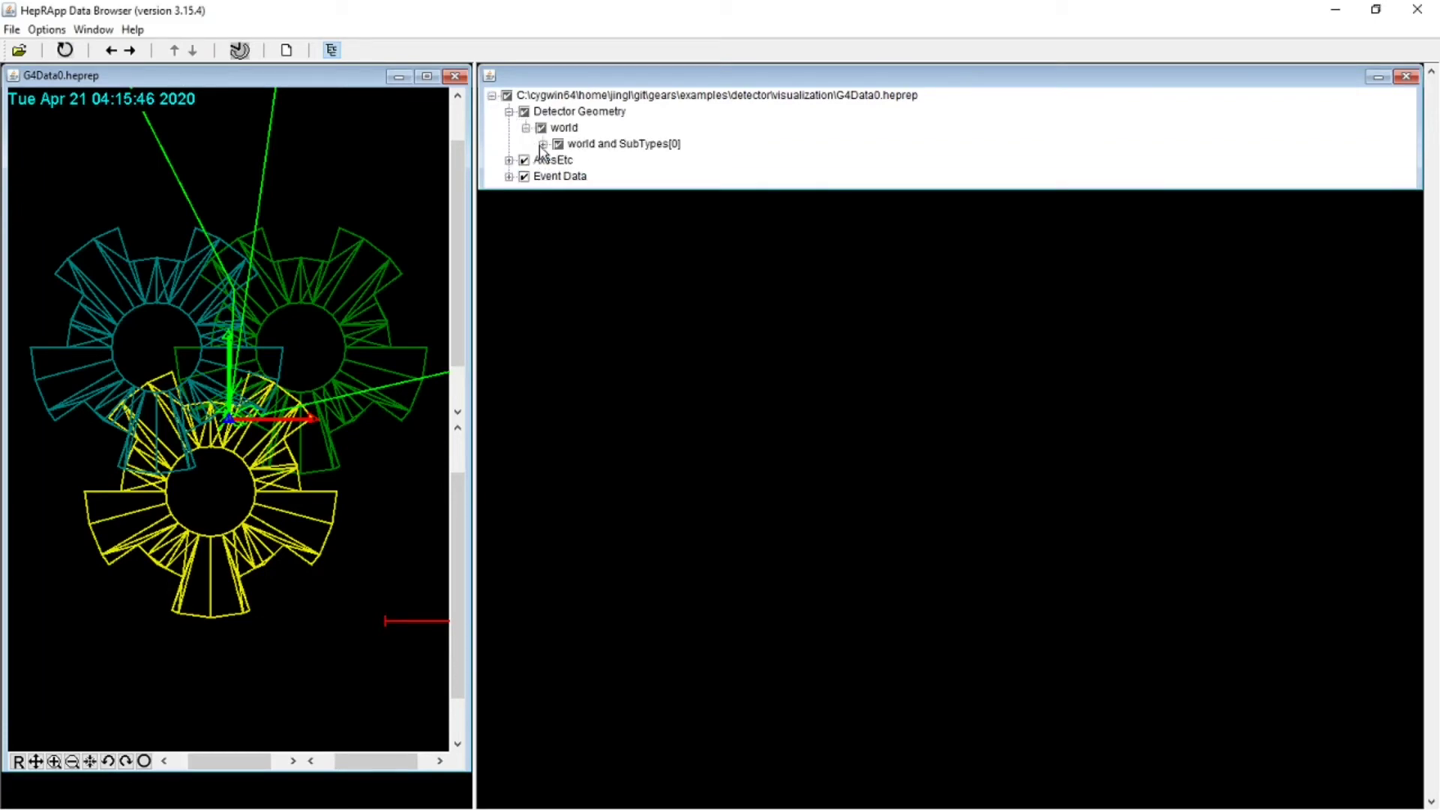
{"action": "left_click", "coordinate": [543, 144]}
{"action": "left_click", "coordinate": [575, 177]}
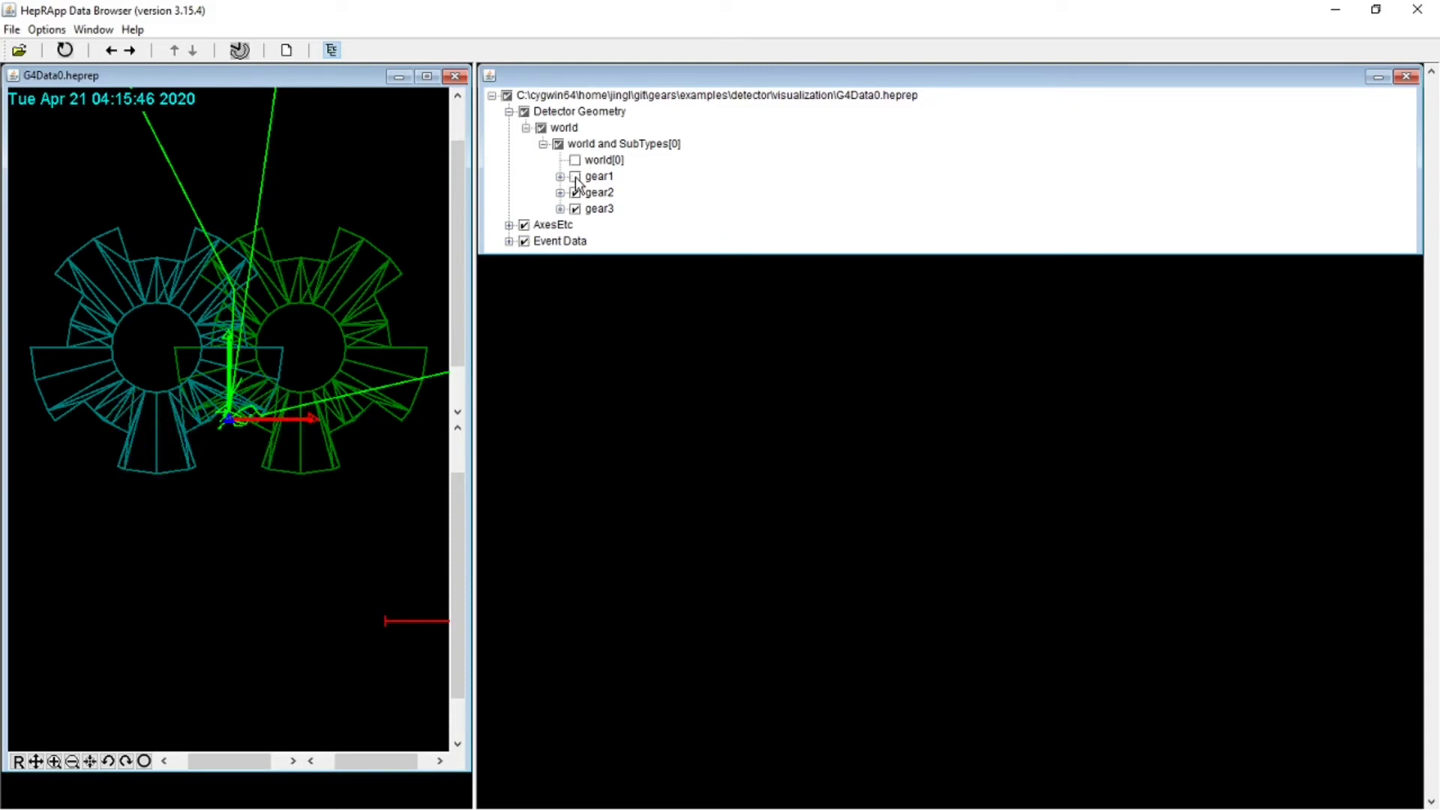
{"action": "left_click", "coordinate": [575, 177]}
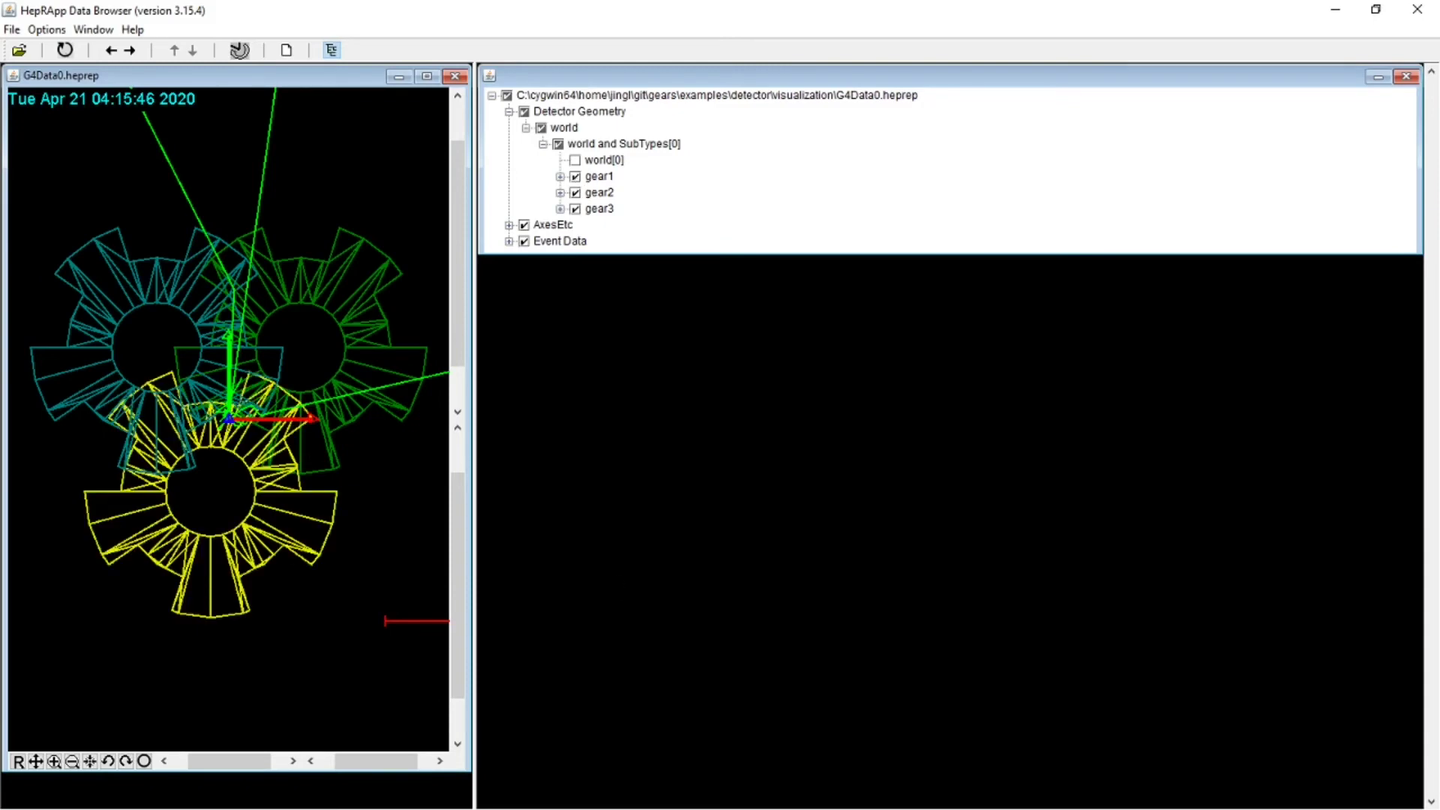
- Widen the drawing area and maximize the G4Data0 gear window
{"action": "left_click_drag", "start_coordinate": [477, 401], "coordinate": [860, 411]}
{"action": "left_click", "coordinate": [427, 76]}
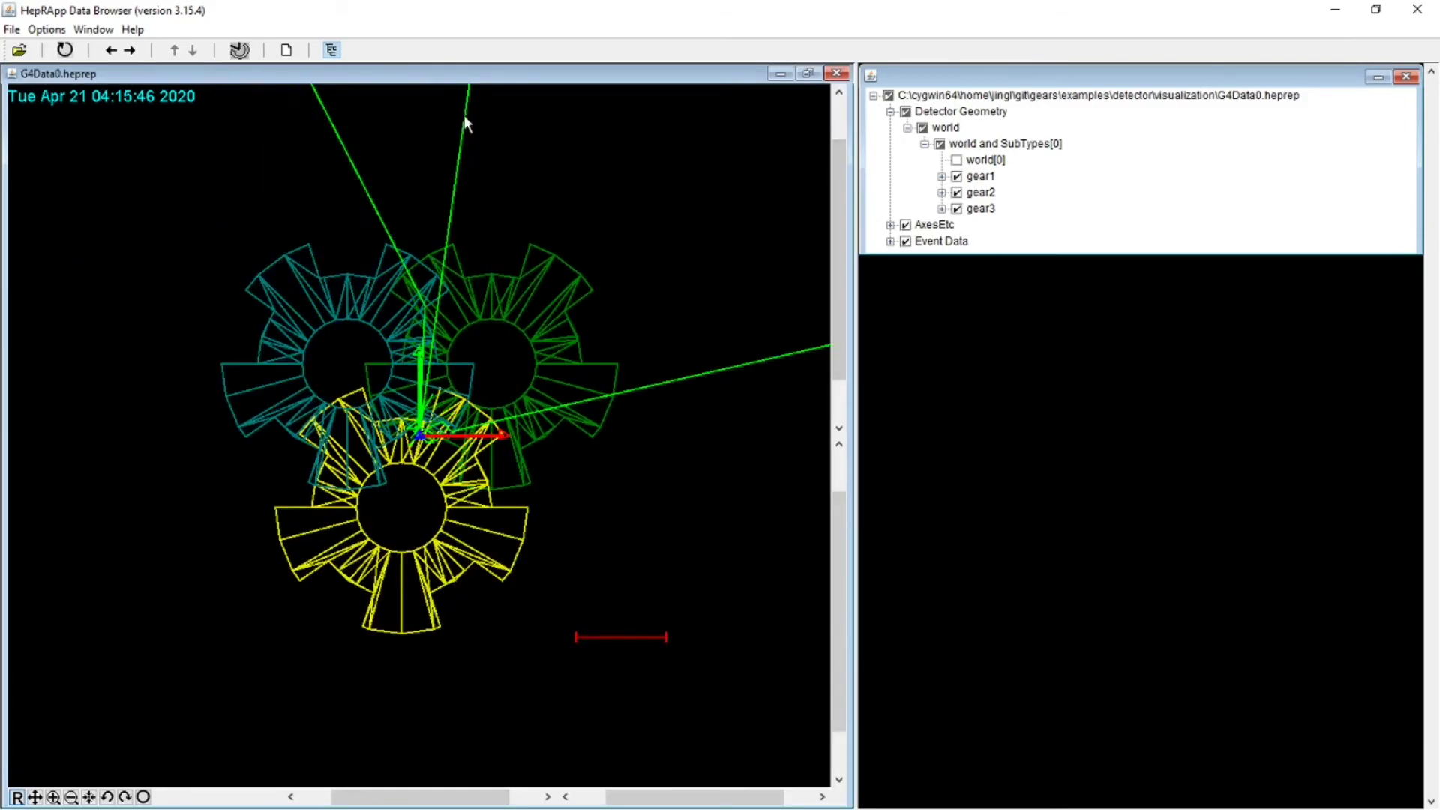
{"action": "right_click", "coordinate": [646, 211]}
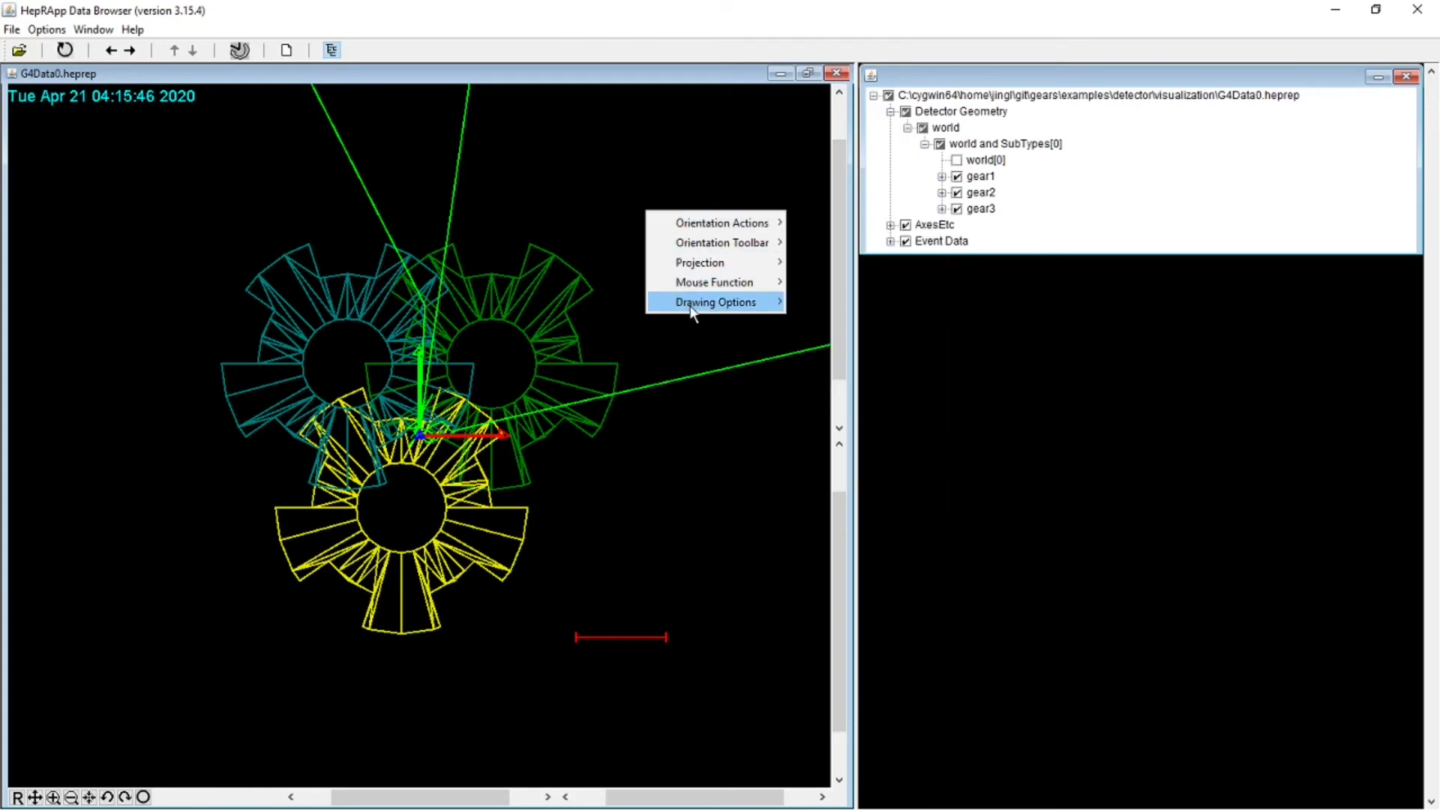
- Set the mouse function to Rotation and turn the gears into a 3-D perspective
{"action": "mouse_move", "coordinate": [723, 228]}
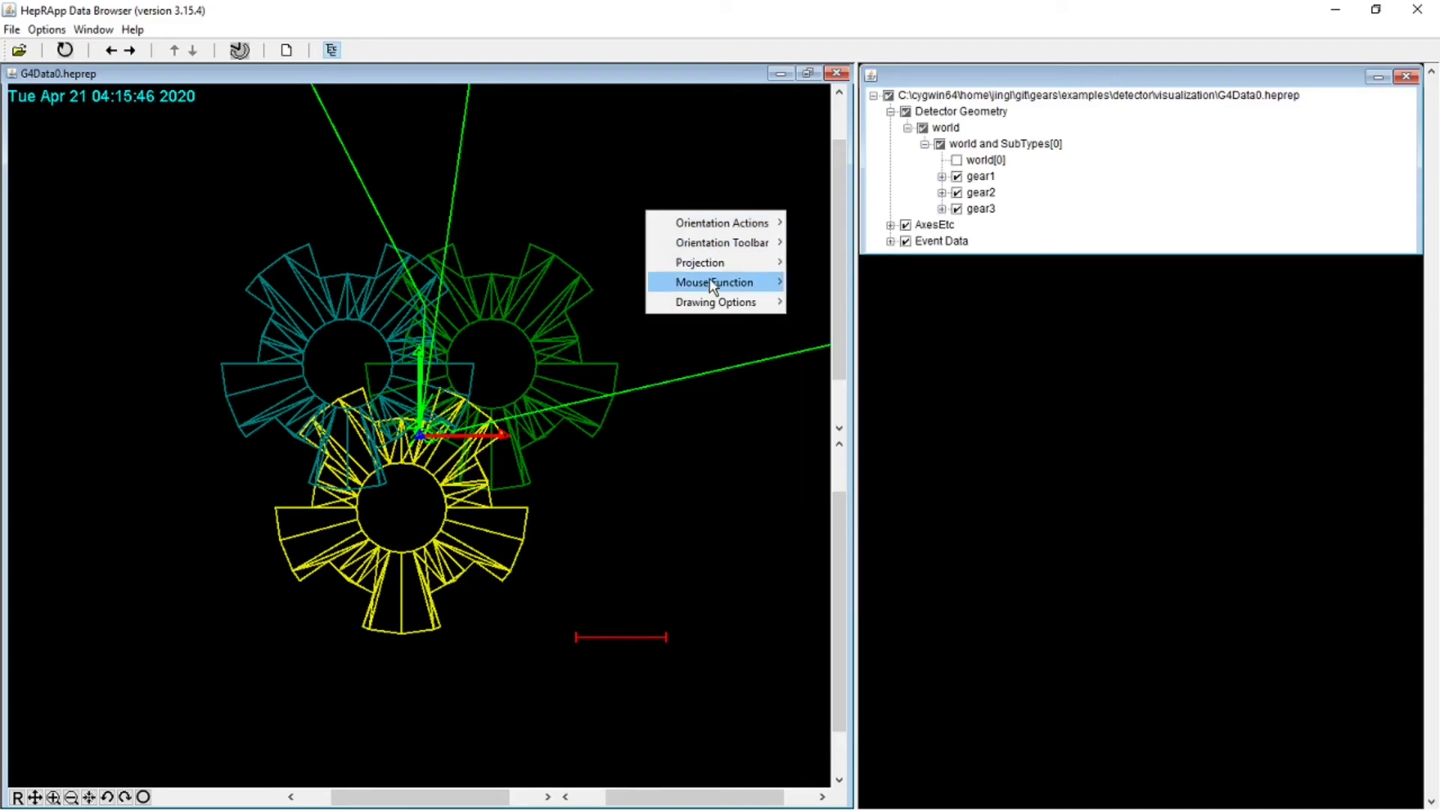
{"action": "mouse_move", "coordinate": [711, 288]}
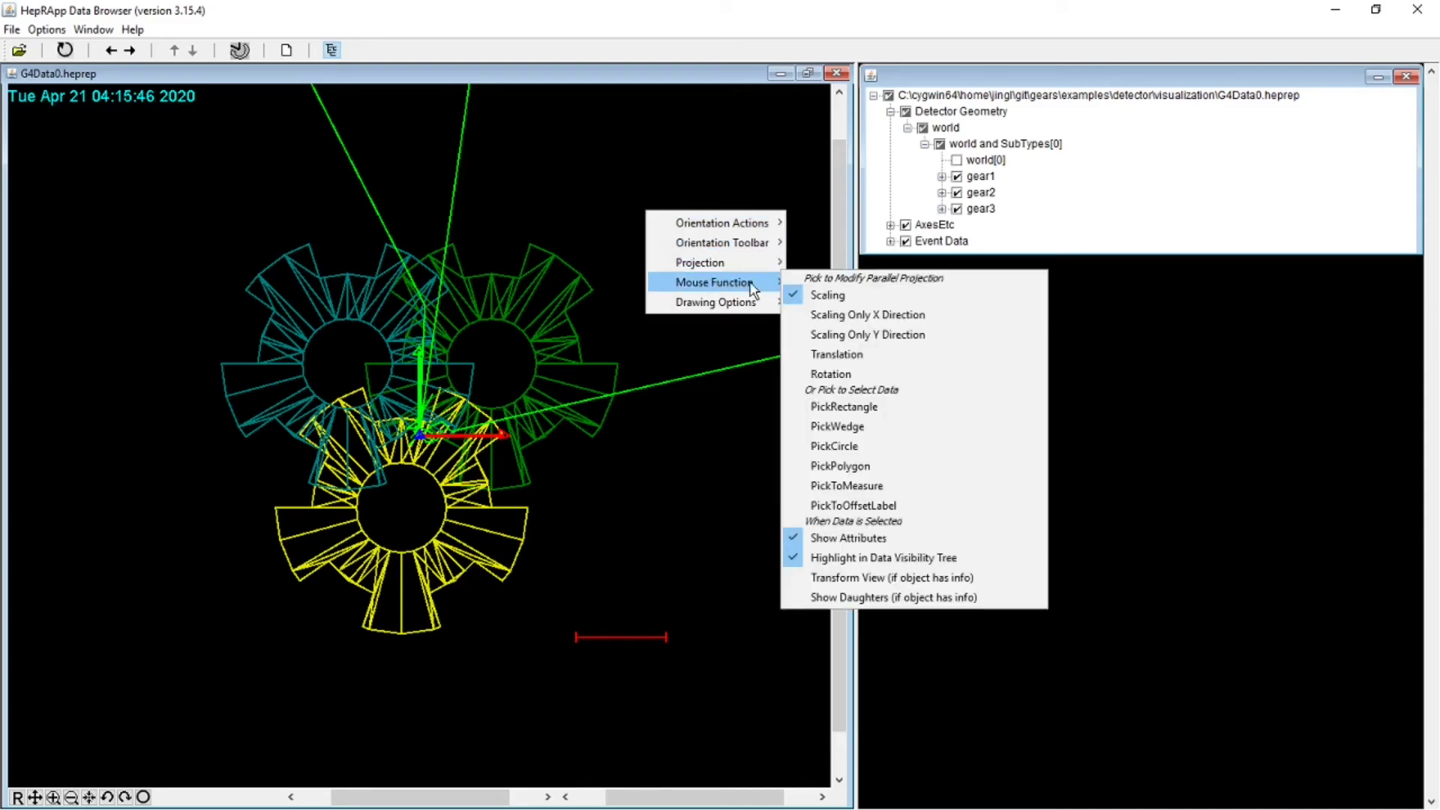
{"action": "left_click", "coordinate": [849, 370]}
{"action": "left_click_drag", "start_coordinate": [681, 350], "coordinate": [216, 494]}
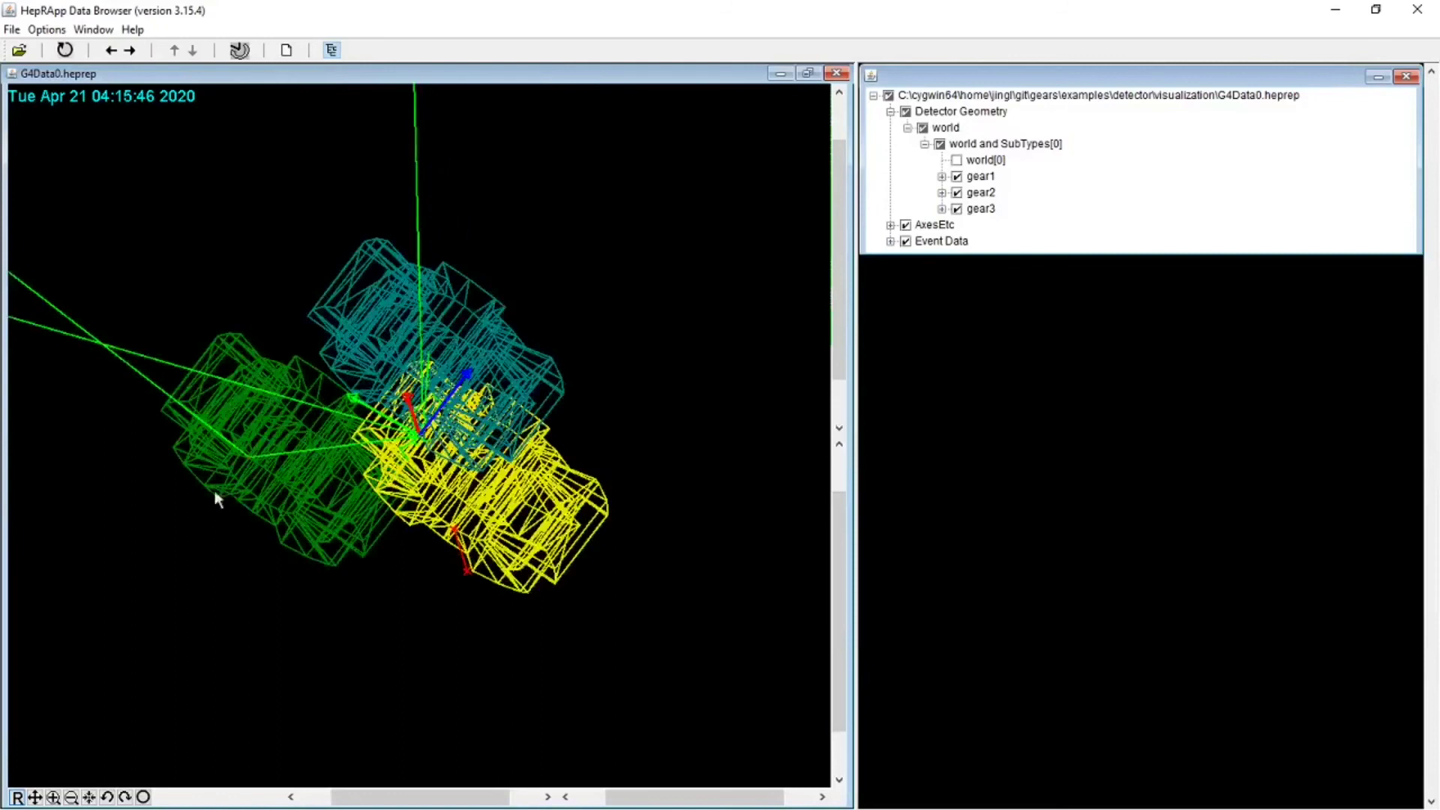
- Measure a distance across the gears with PickToMeasure, getting 135.20355
{"action": "right_click", "coordinate": [565, 245]}
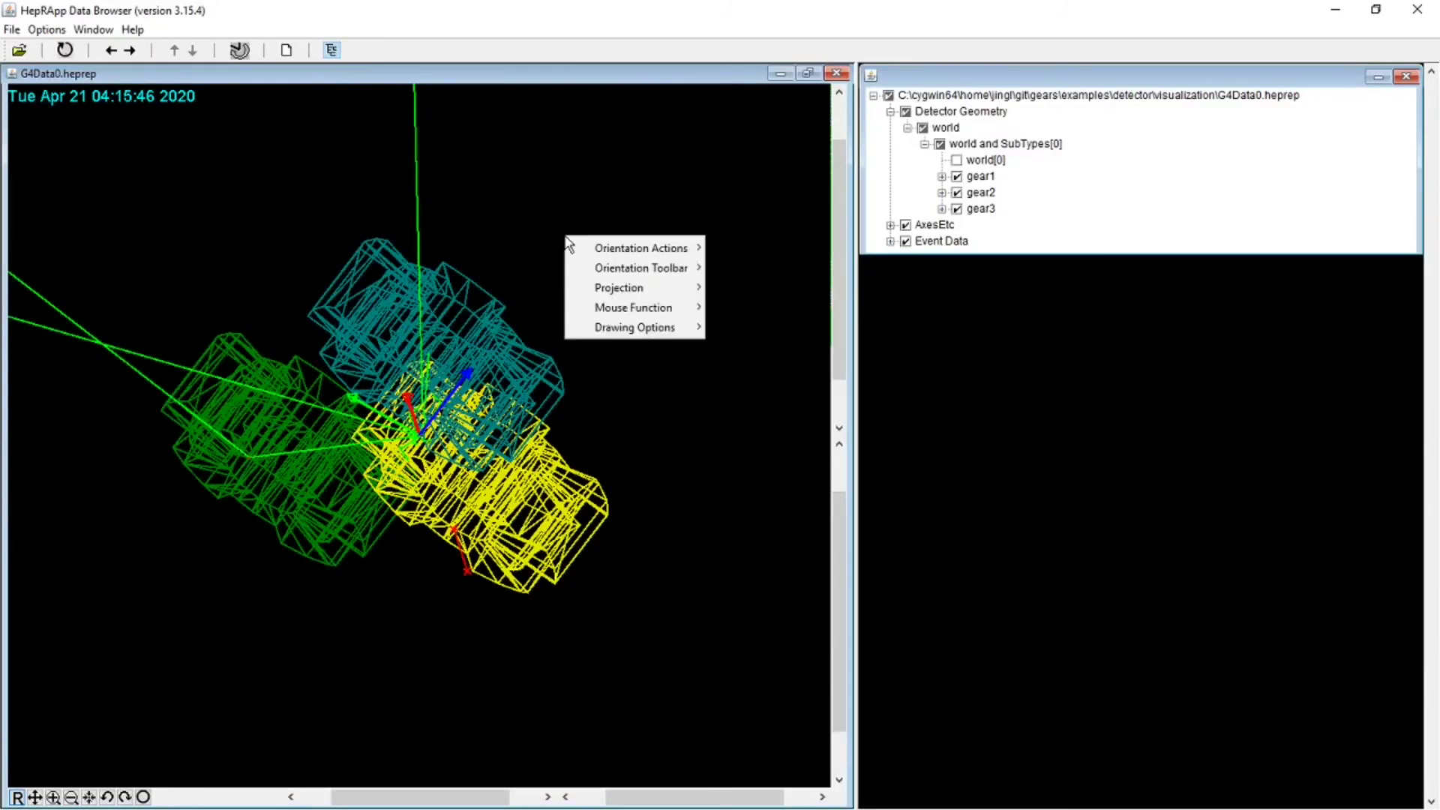
{"action": "mouse_move", "coordinate": [673, 315]}
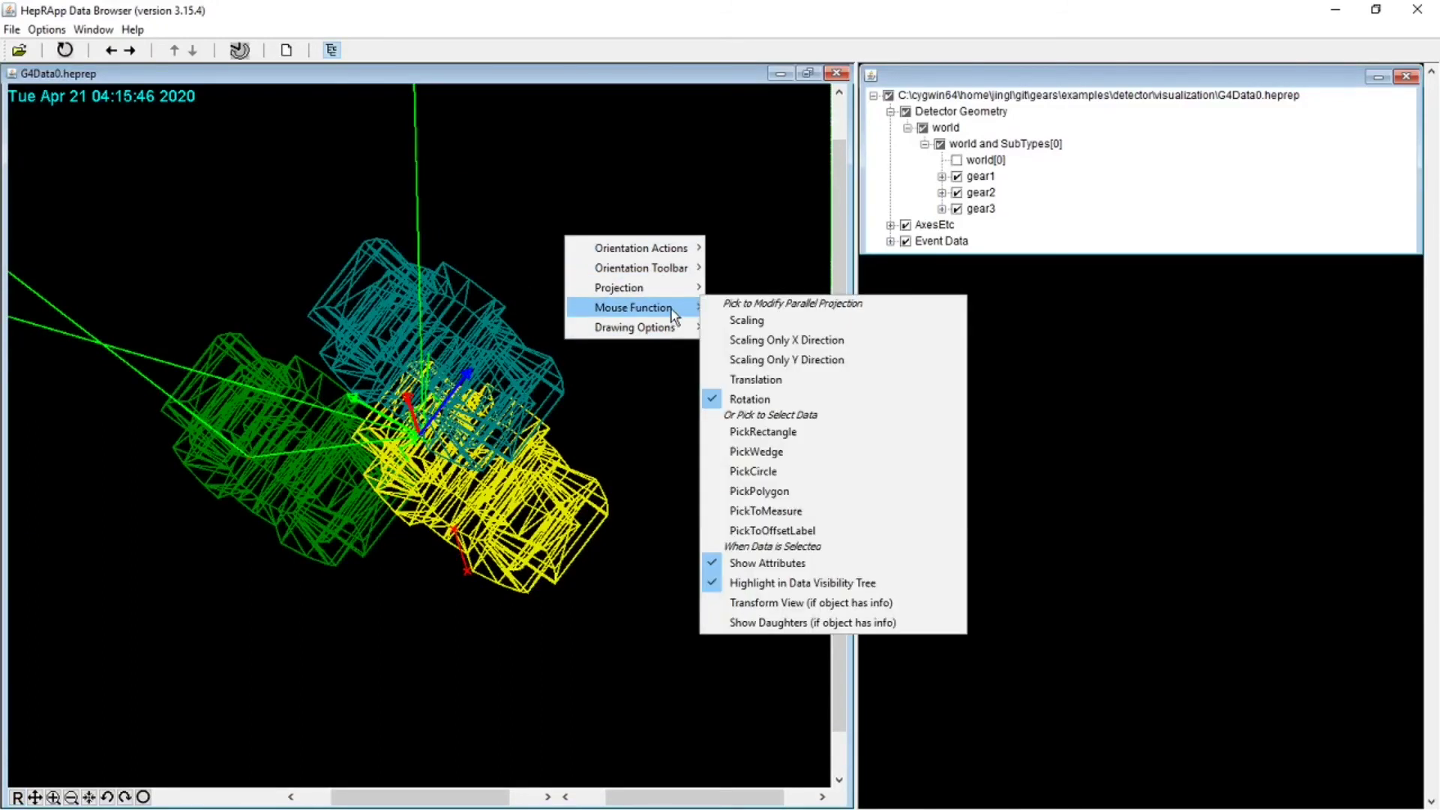
{"action": "left_click", "coordinate": [776, 518]}
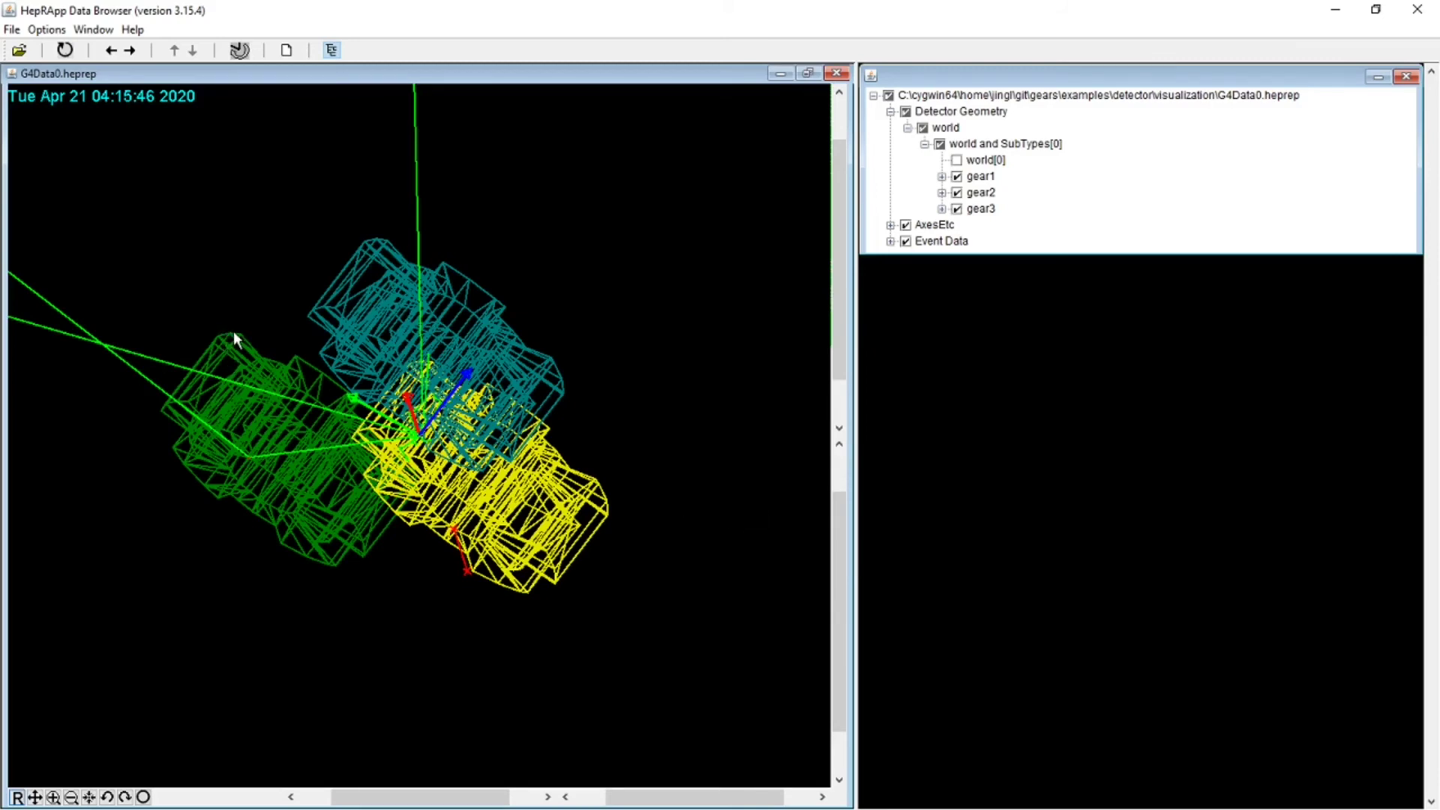
{"action": "left_click", "coordinate": [340, 274]}
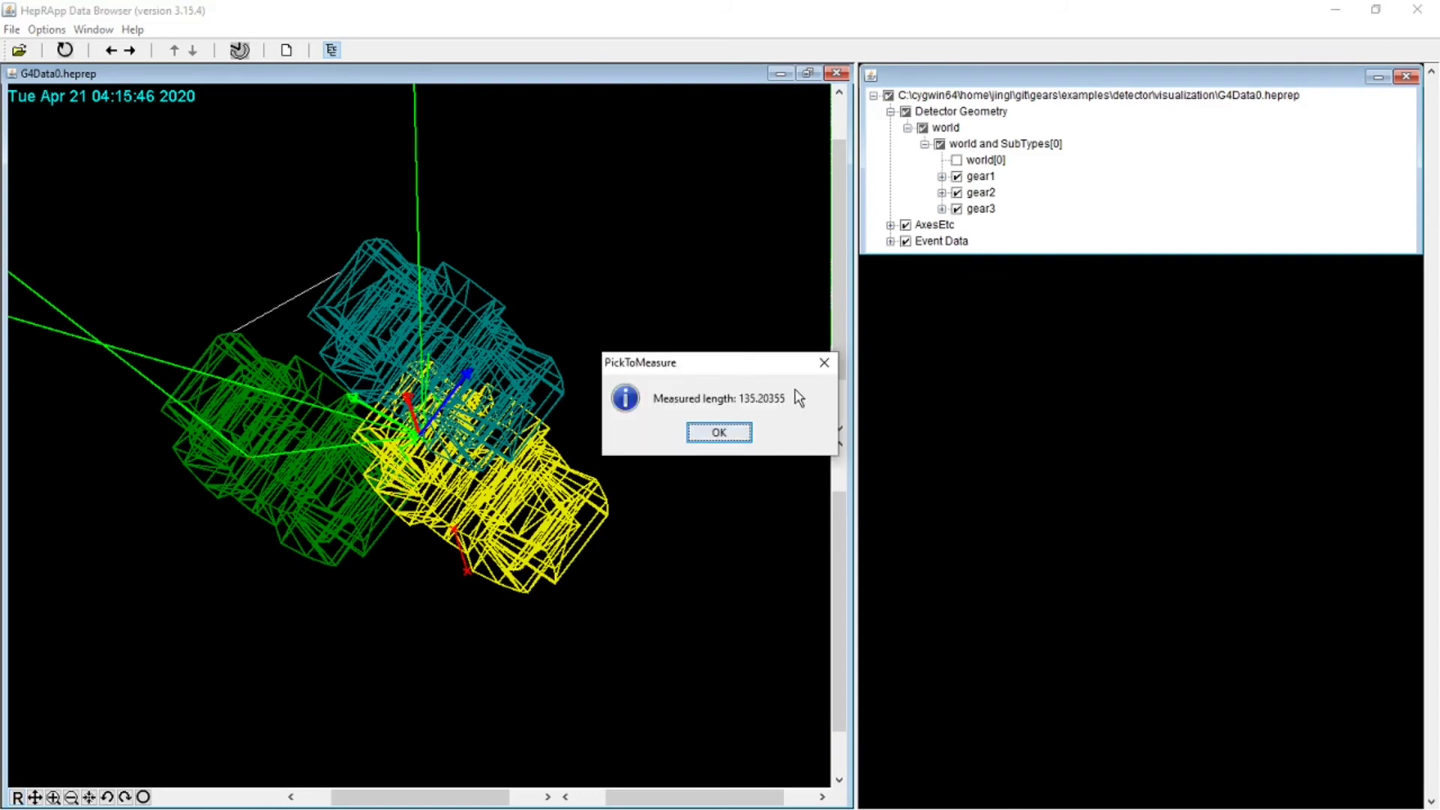
{"action": "left_click", "coordinate": [729, 435]}
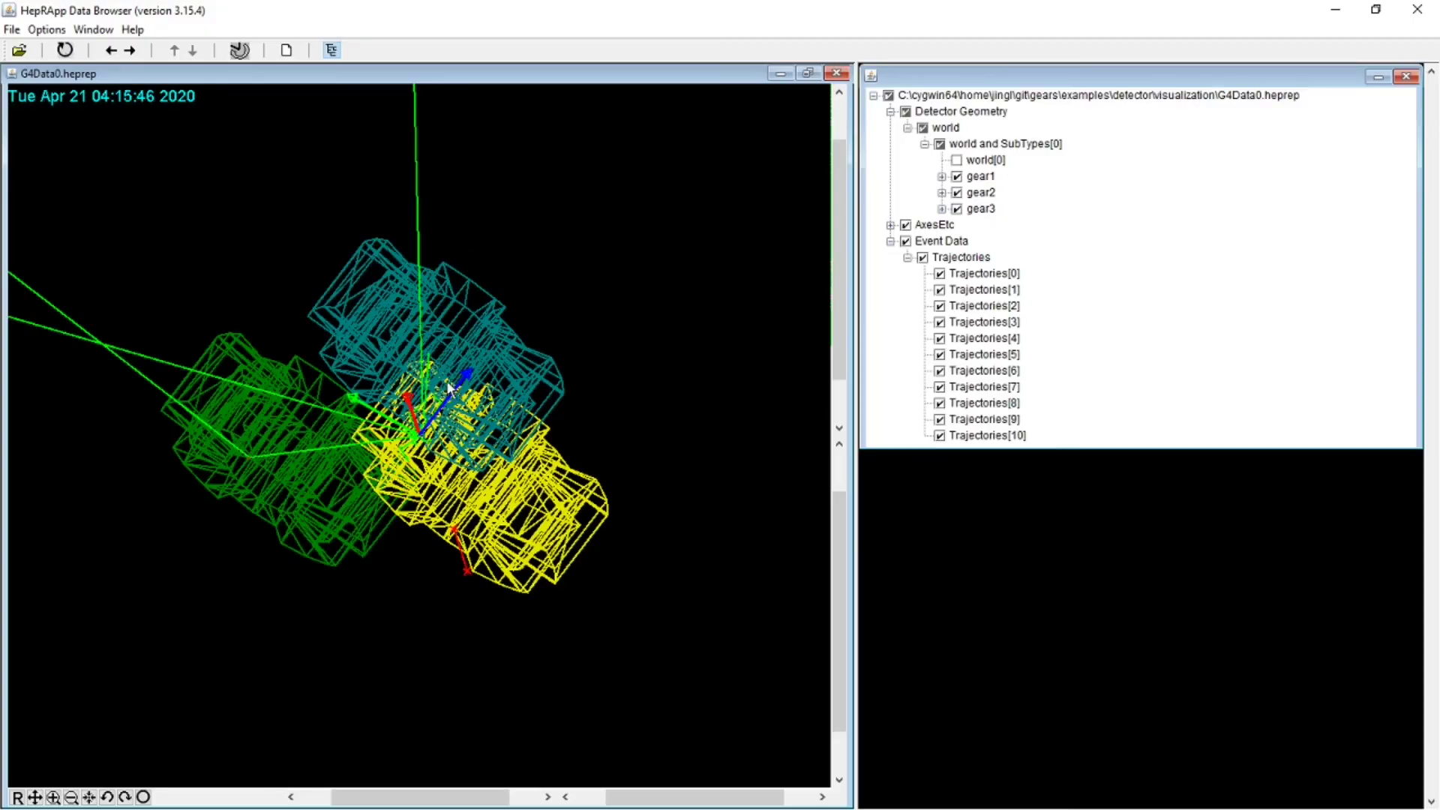
- Hide and then restore the Trajectories[1] track
{"action": "left_click", "coordinate": [939, 290]}
{"action": "left_click", "coordinate": [940, 289]}
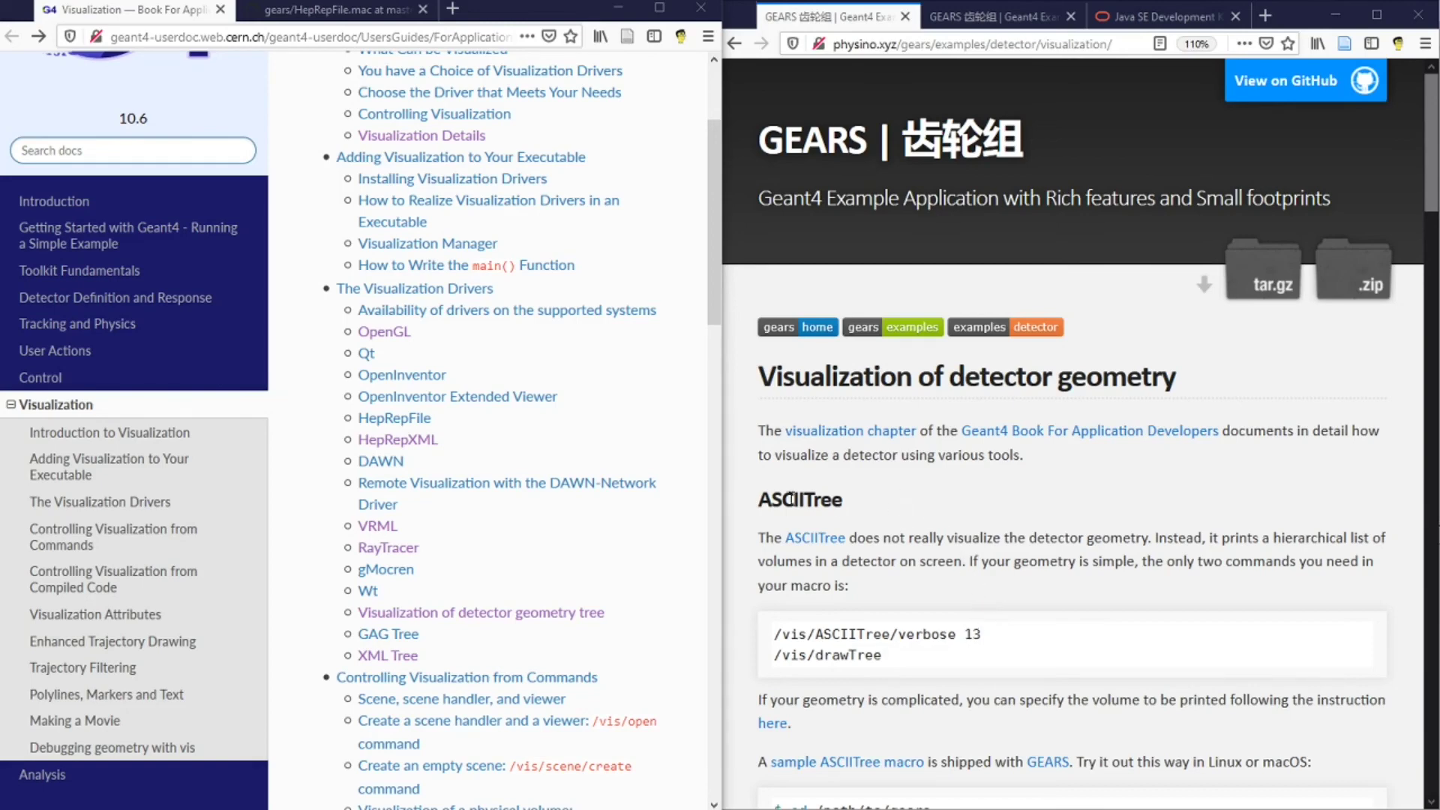
- Scroll the GEARS page down through RayTracer, VRML and HepRepFile, then back to VRML
{"action": "scroll", "coordinate": [1015, 536], "scroll_direction": "down", "scroll_amount": 10}
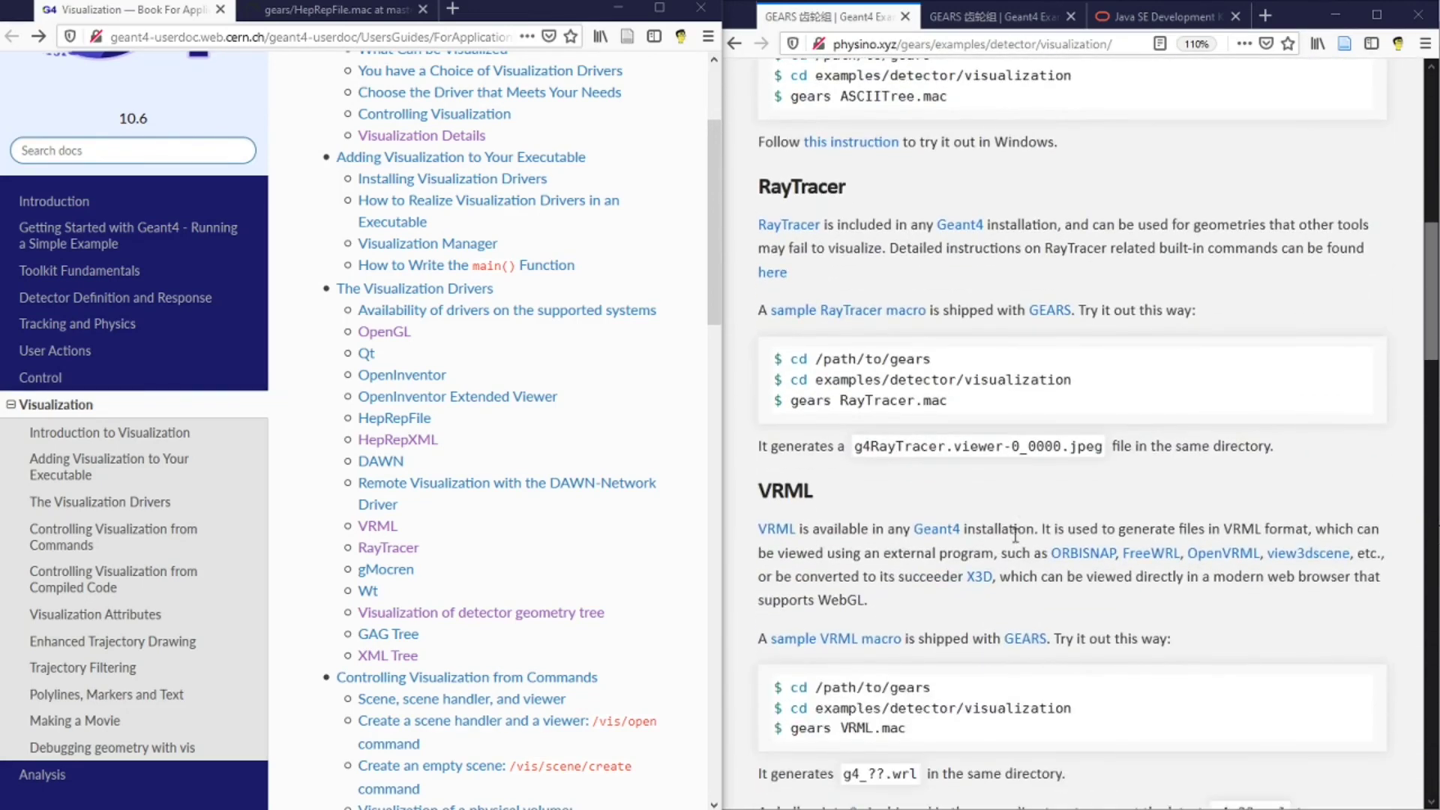
{"action": "scroll", "coordinate": [1015, 536], "scroll_direction": "down", "scroll_amount": 6}
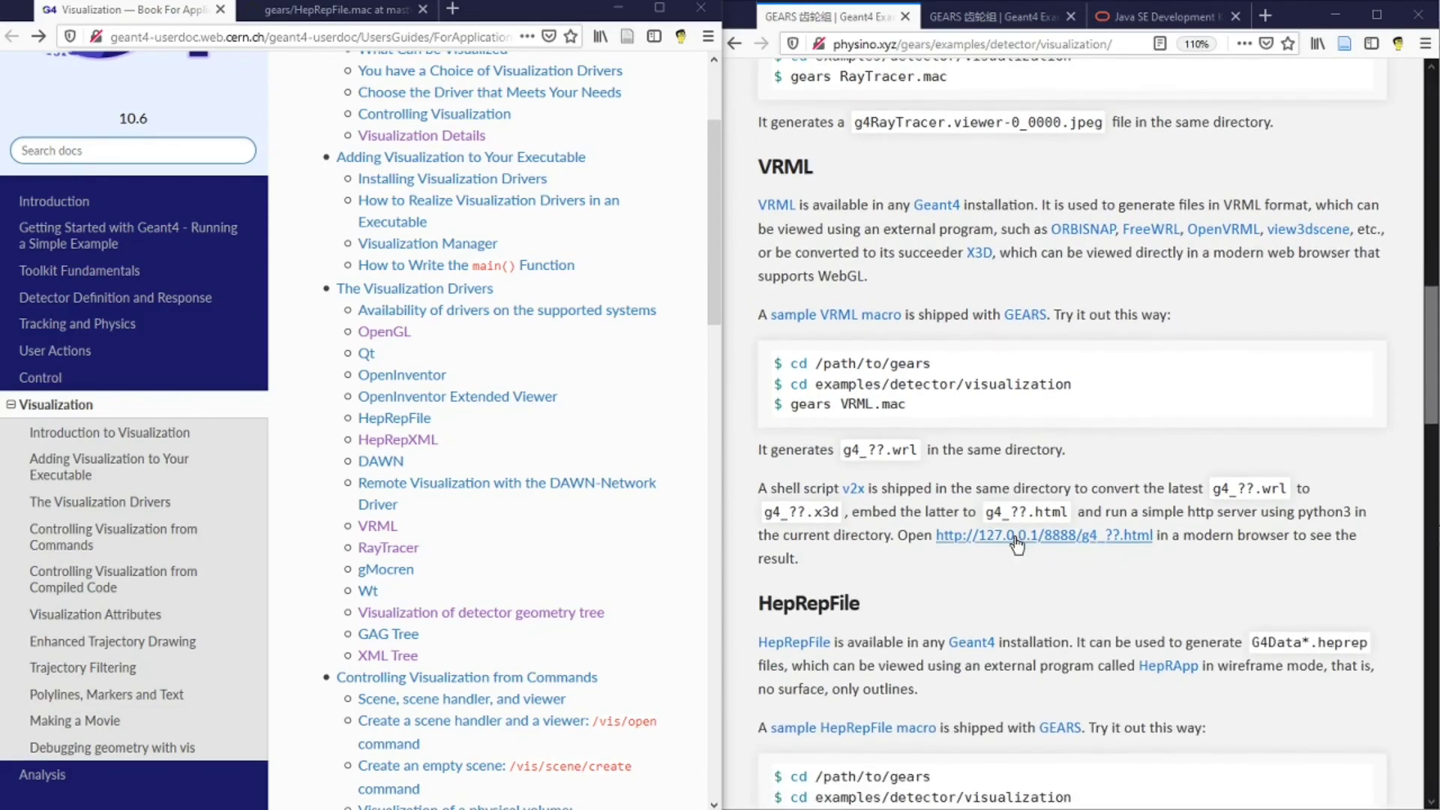
{"action": "scroll", "coordinate": [1017, 543], "scroll_direction": "down", "scroll_amount": 6}
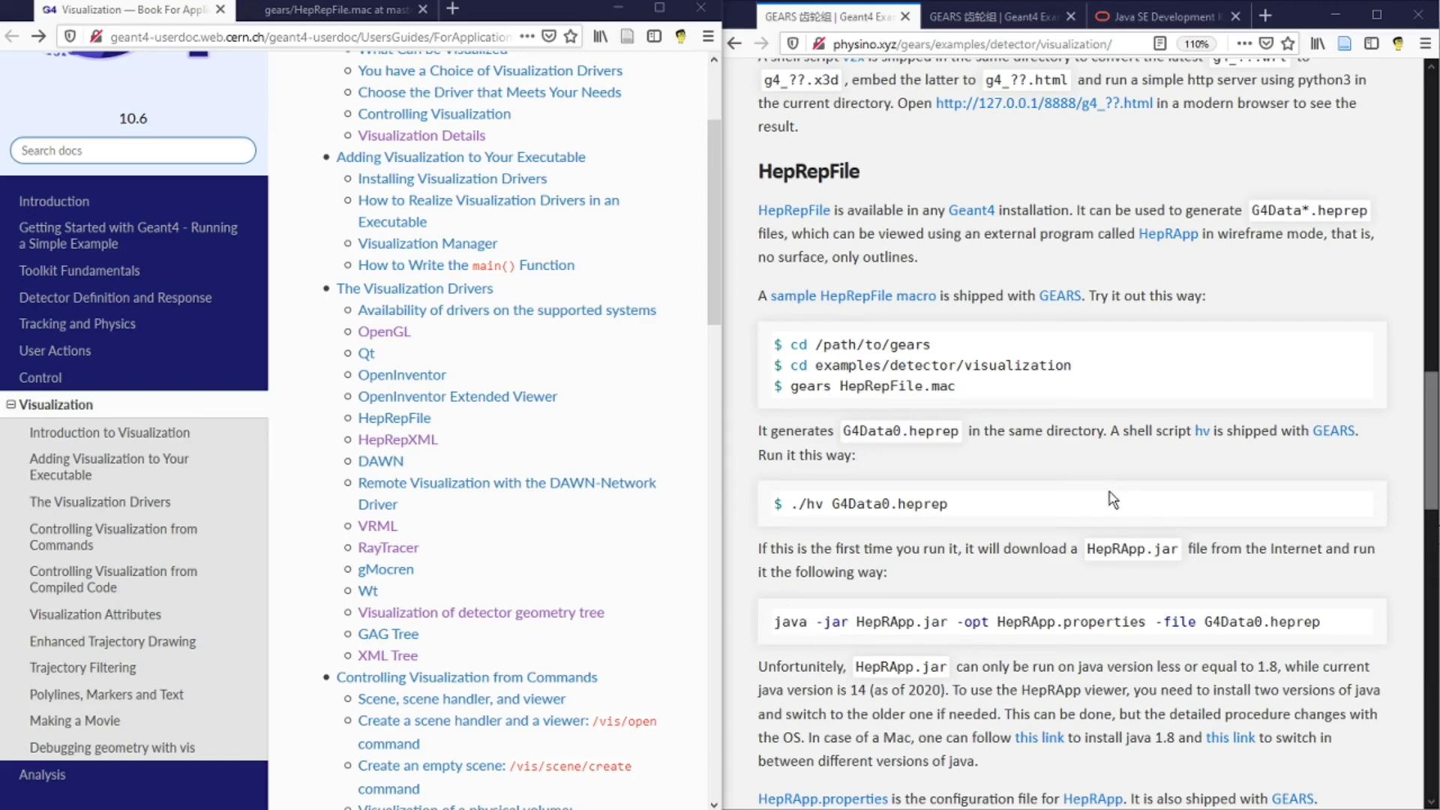
{"action": "scroll", "coordinate": [1042, 486], "scroll_direction": "up", "scroll_amount": 4}
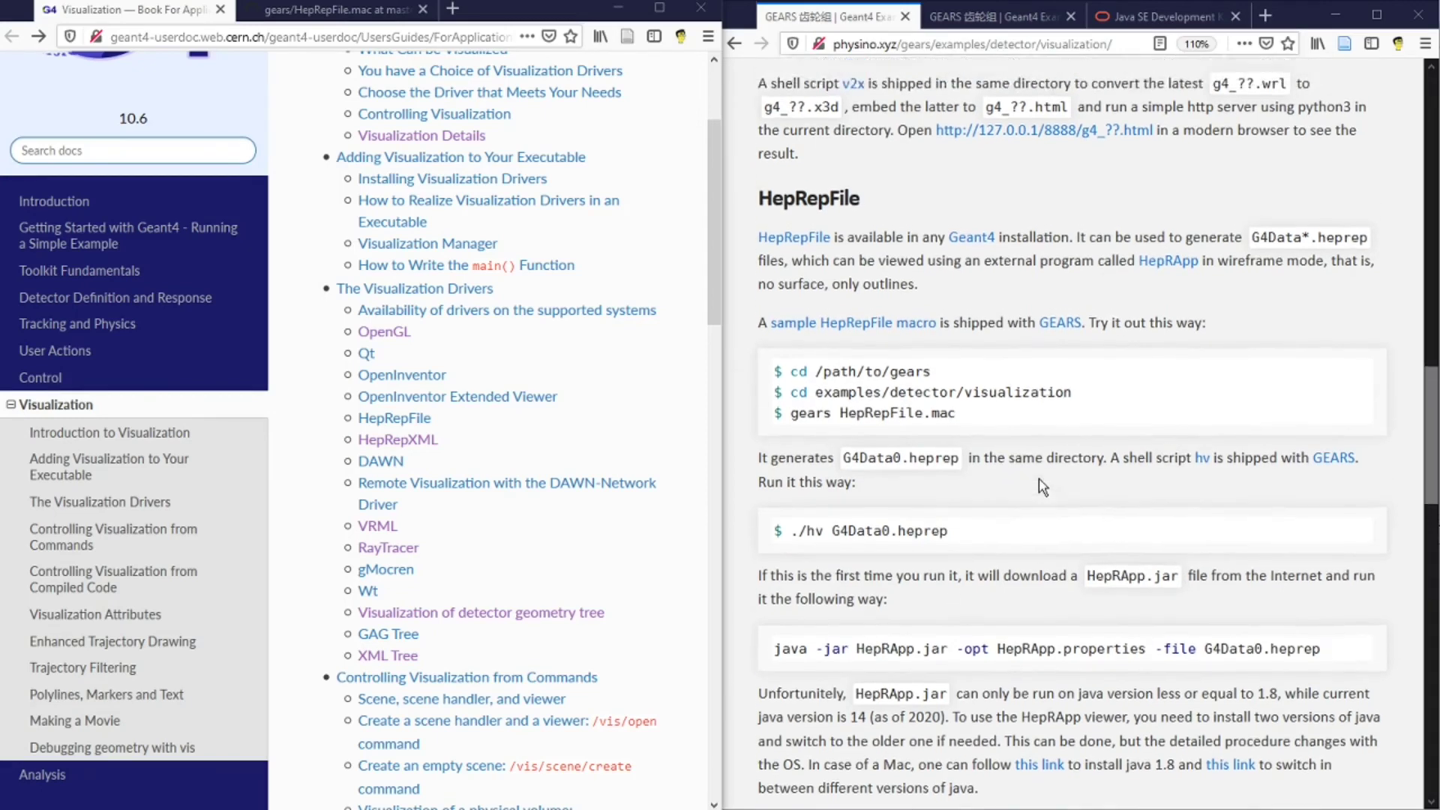
{"action": "scroll", "coordinate": [1042, 486], "scroll_direction": "up", "scroll_amount": 3}
{"action": "scroll", "coordinate": [1041, 478], "scroll_direction": "down", "scroll_amount": 1}
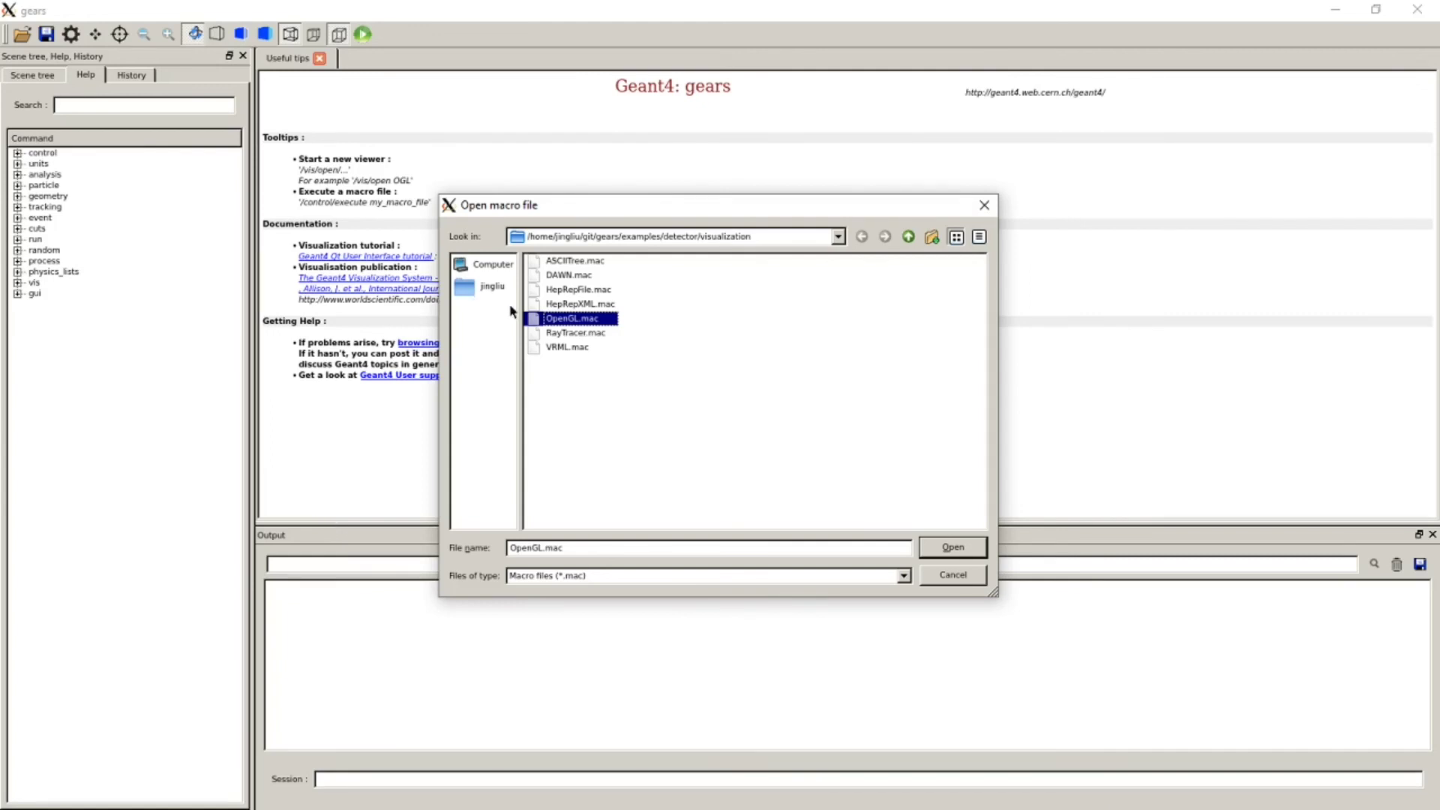
- Run OpenGL.mac and draw the three gears as coloured wireframe outlines
{"action": "left_click", "coordinate": [956, 555]}
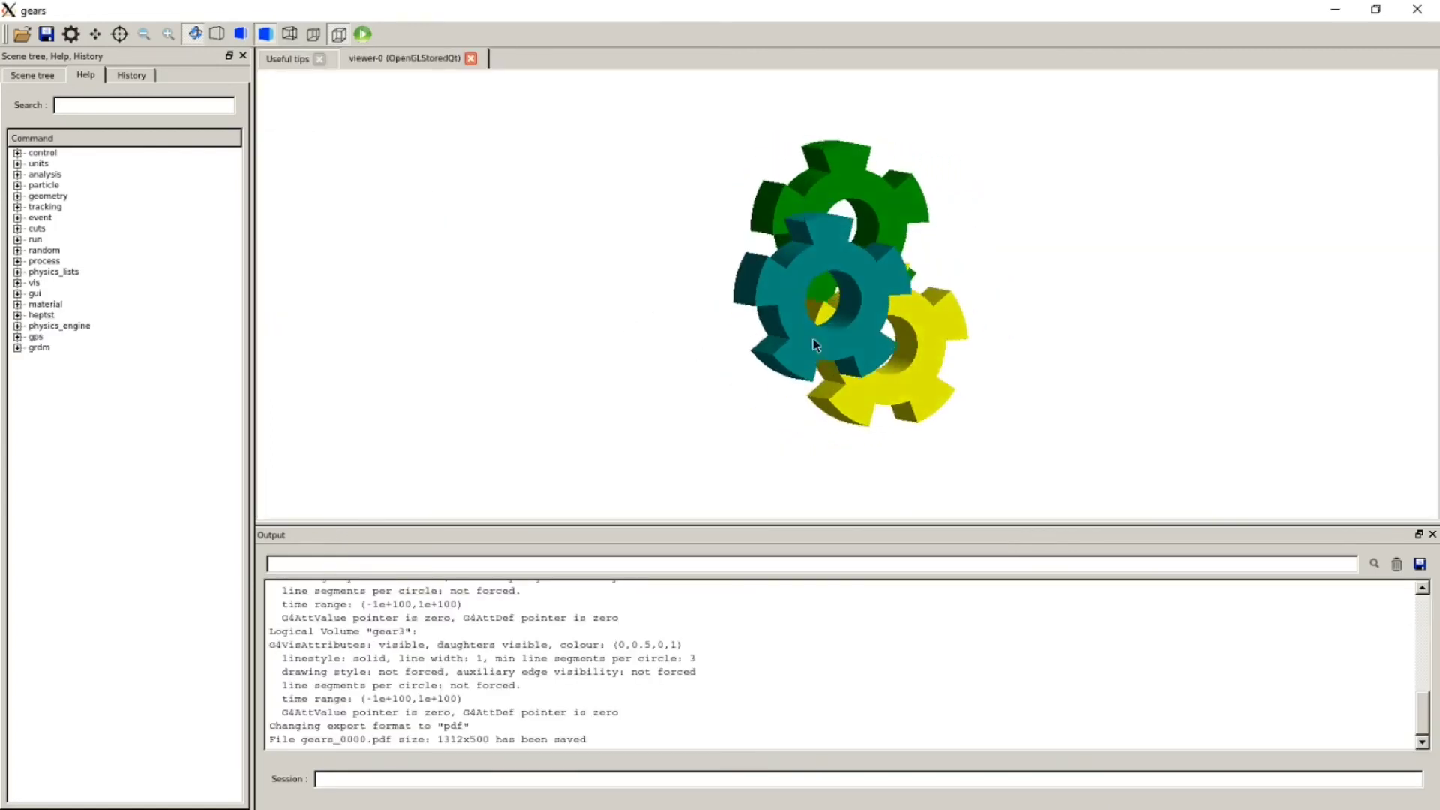
{"action": "left_click", "coordinate": [240, 33]}
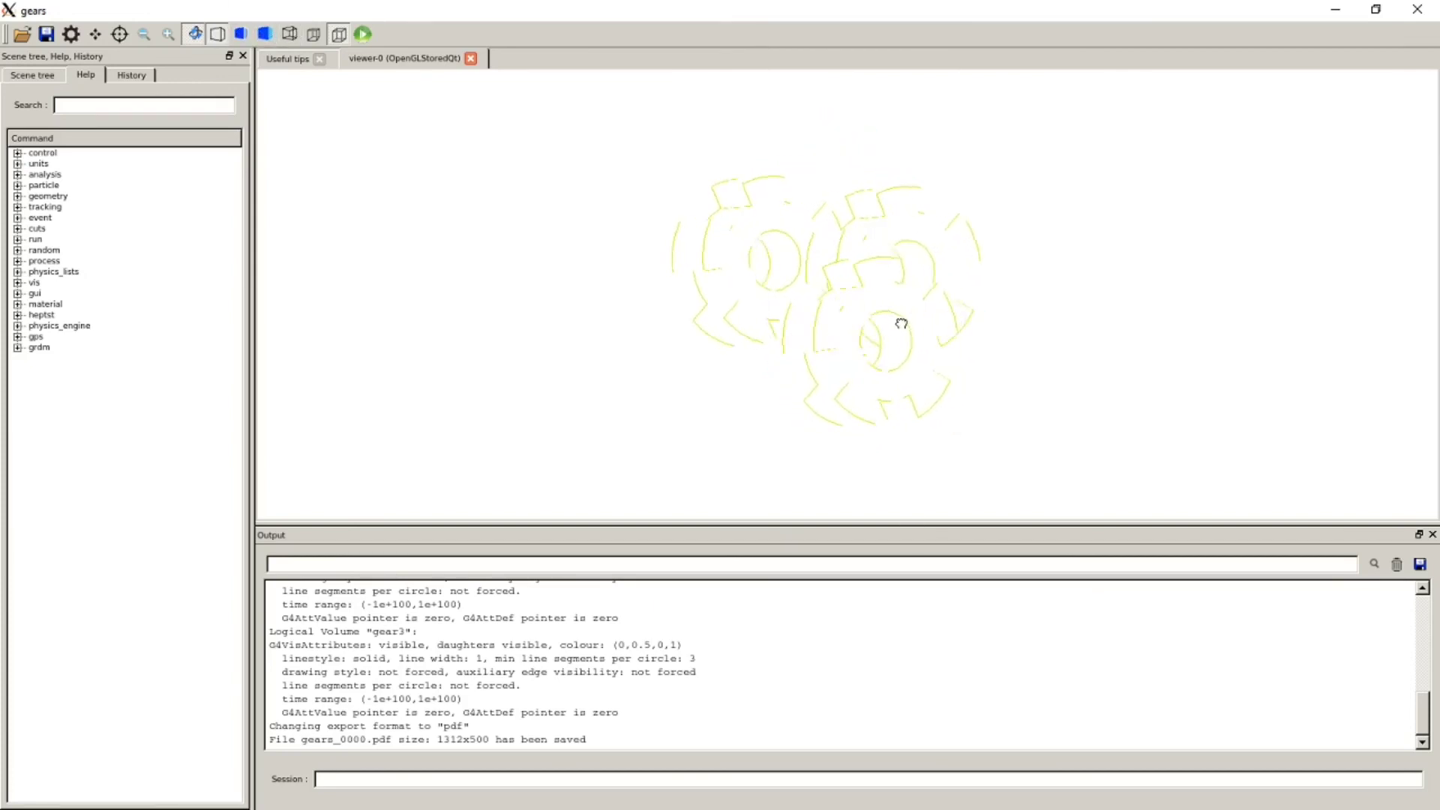
{"action": "left_click", "coordinate": [285, 33]}
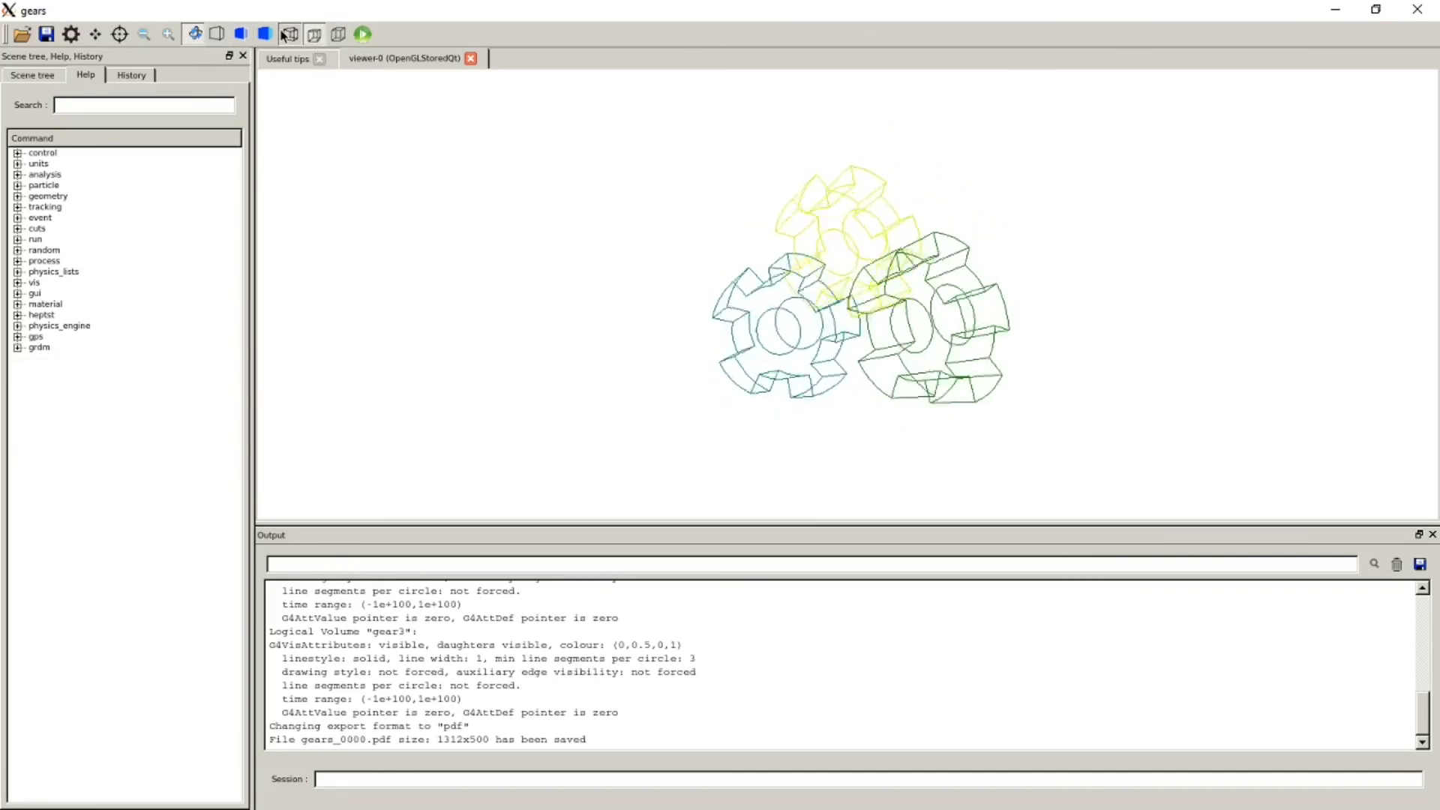
- Rotate the wireframe gears in the OpenGL viewer
{"action": "right_click", "coordinate": [437, 199]}
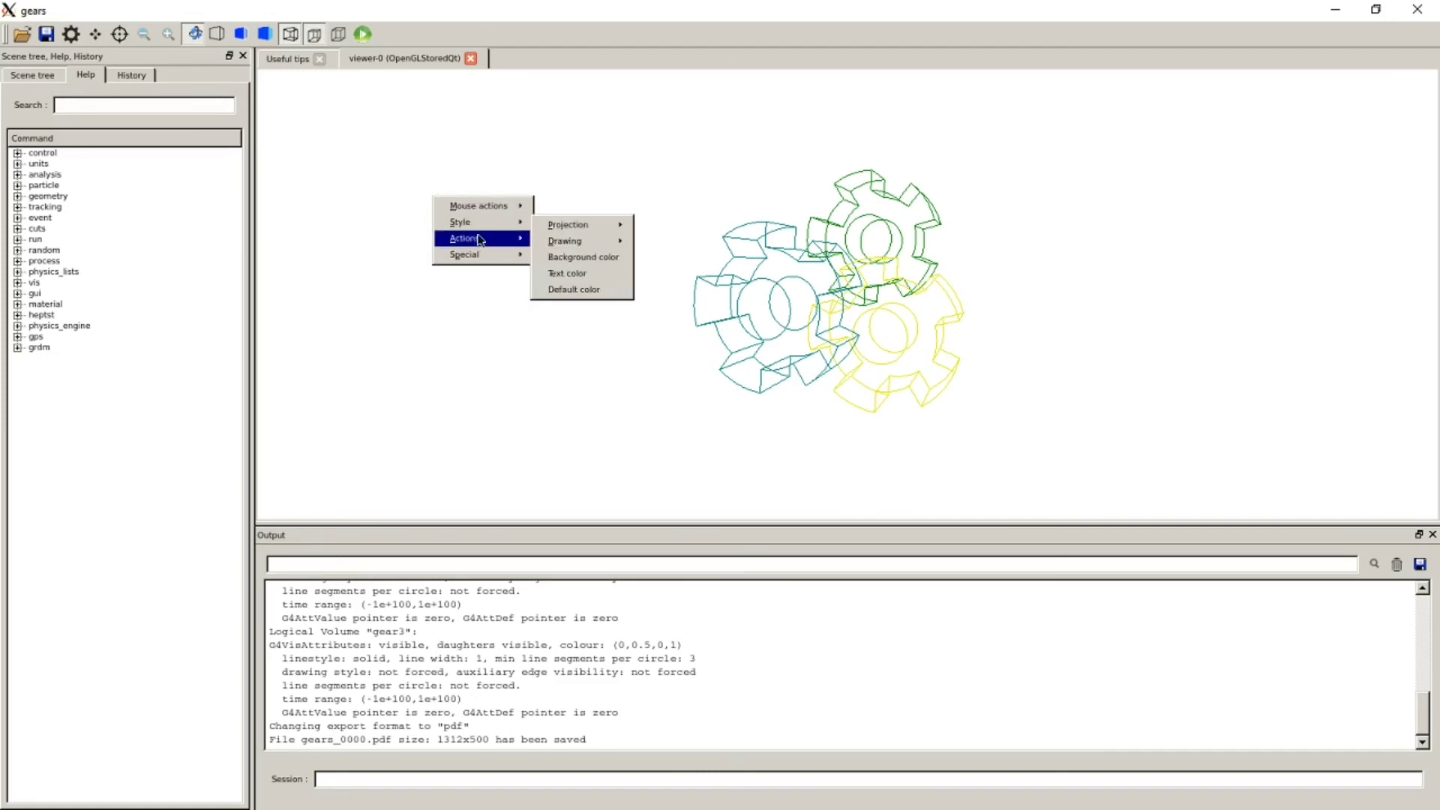
{"action": "mouse_move", "coordinate": [479, 242]}
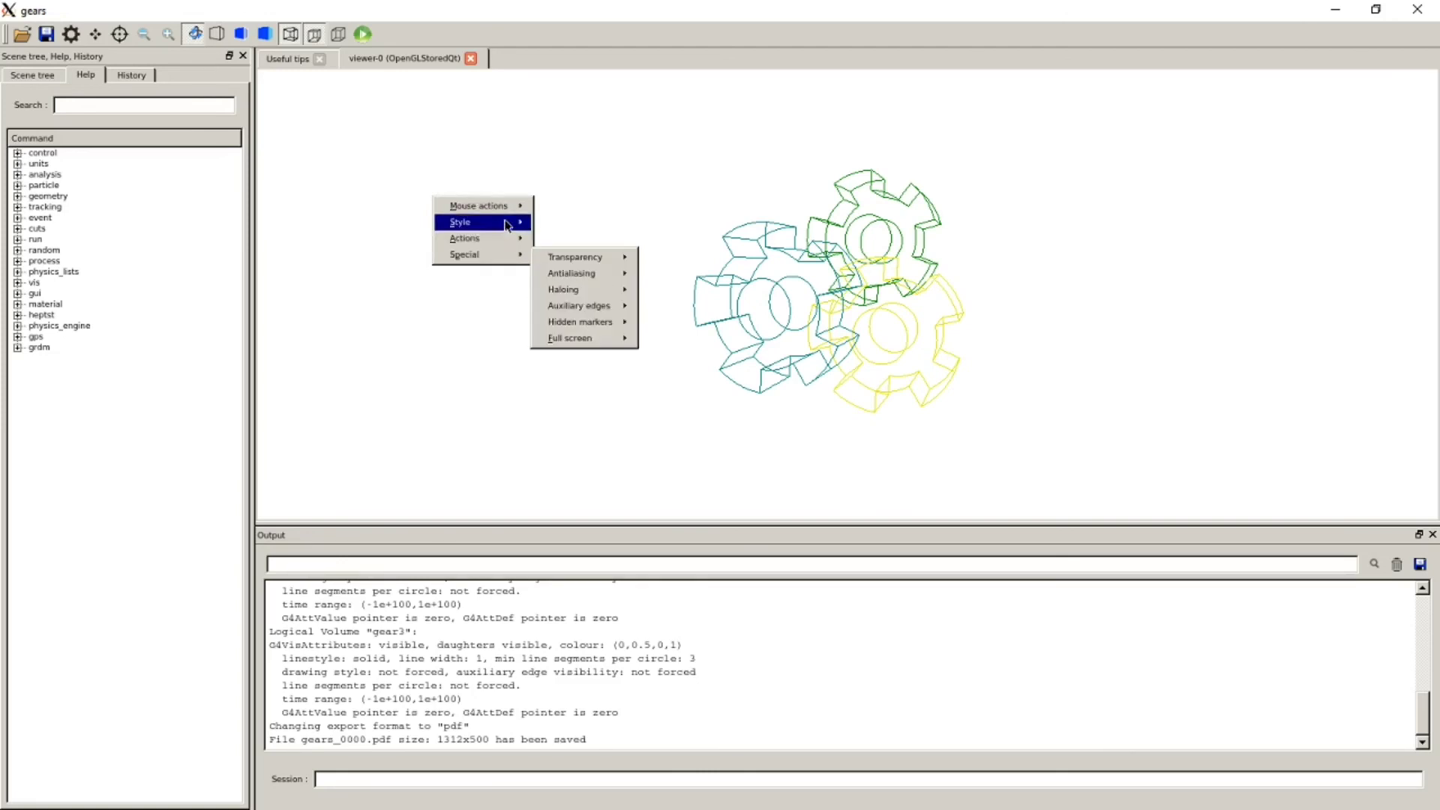
{"action": "mouse_move", "coordinate": [516, 215]}
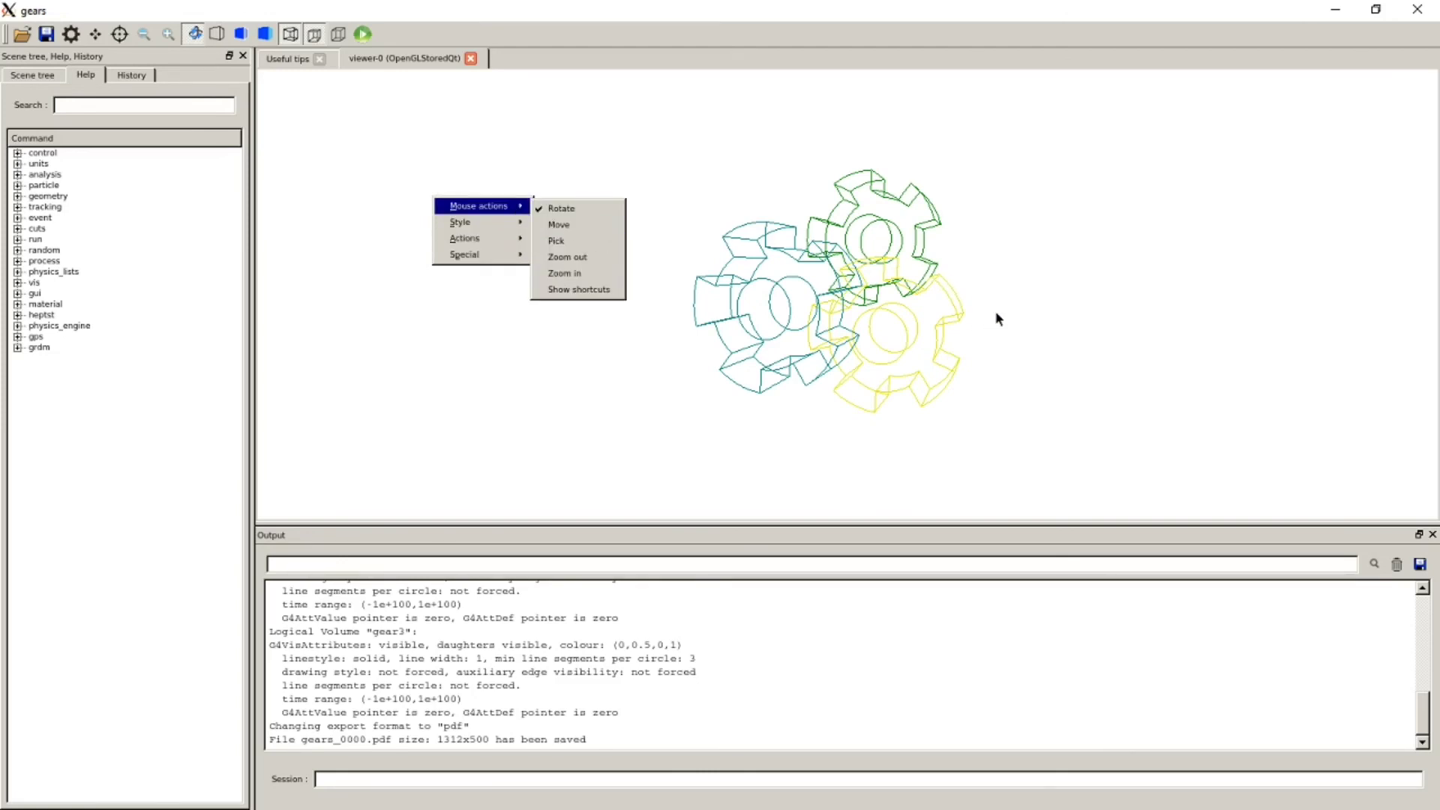
{"action": "left_click_drag", "start_coordinate": [996, 317], "coordinate": [611, 183]}
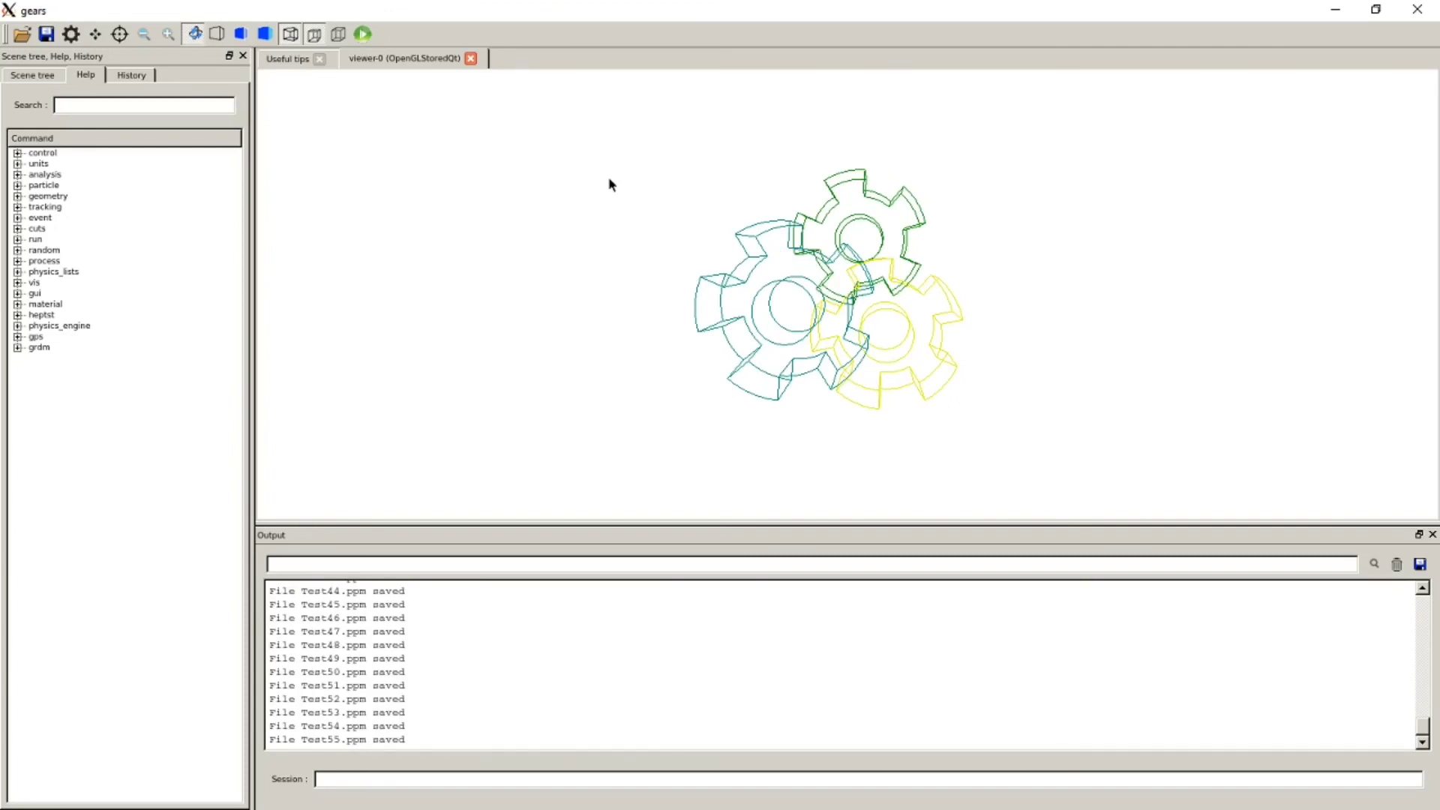